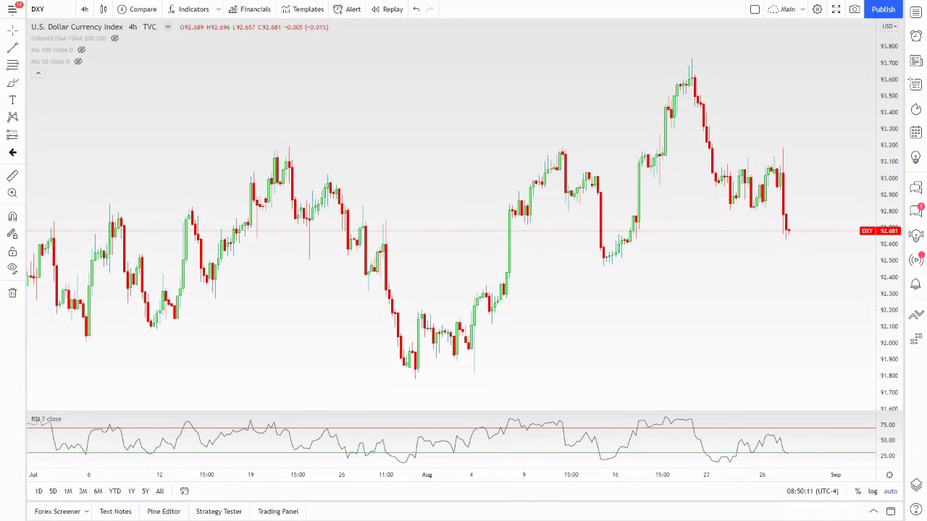
pyautogui.moveTo(722, 124); pyautogui.dragTo(686, 126)
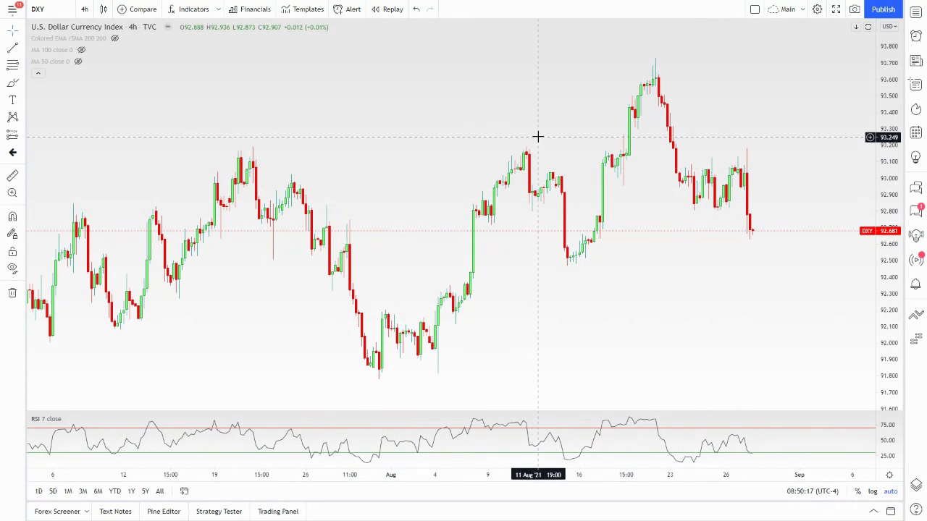
pyautogui.moveTo(538, 137); pyautogui.dragTo(519, 135)
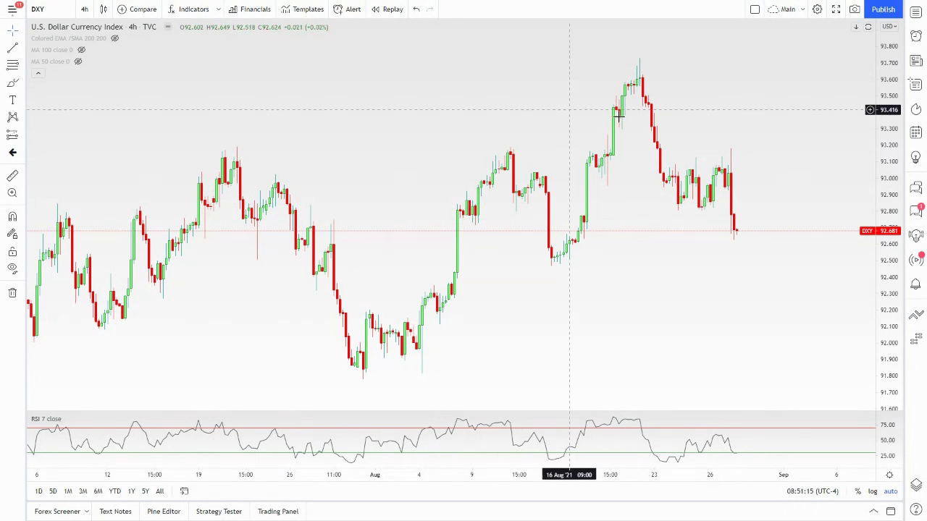
pyautogui.moveTo(338, 108); pyautogui.dragTo(358, 107)
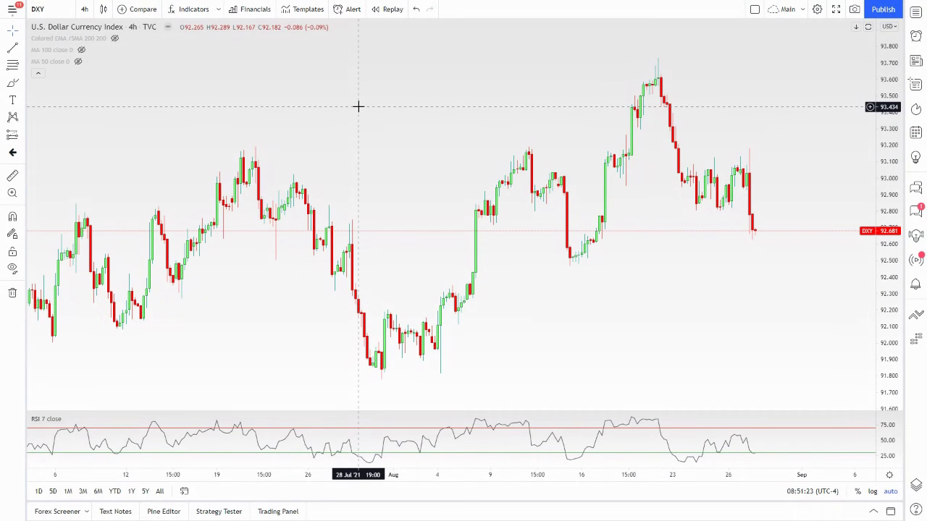
pyautogui.hscroll(-2, 366, 107)
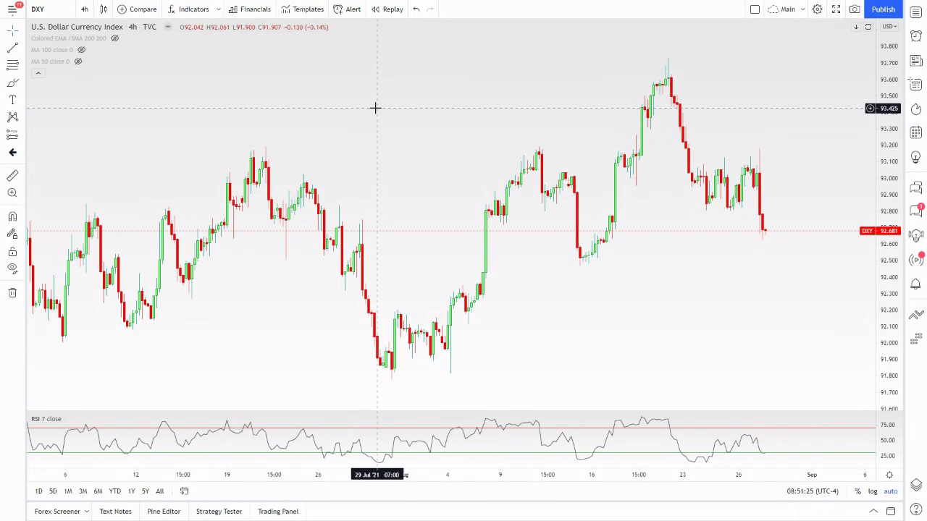
pyautogui.hscroll(-2, 389, 107)
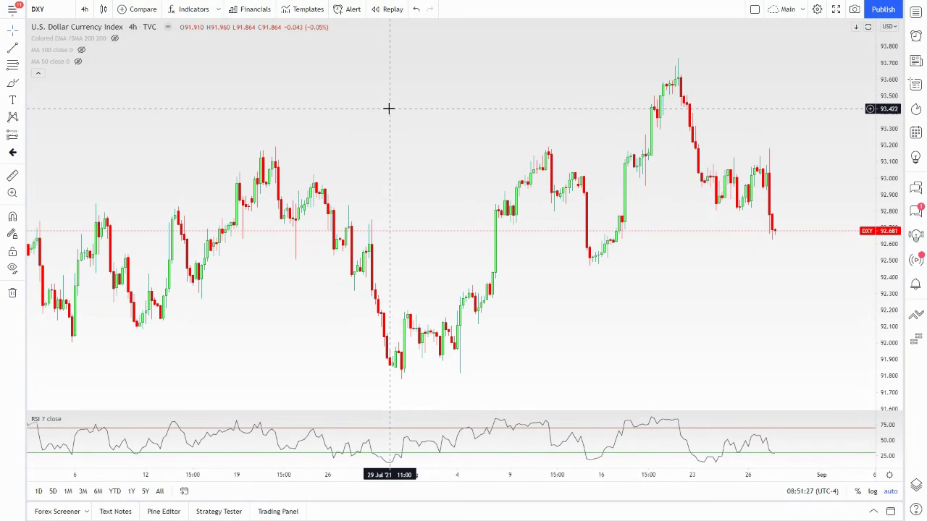
pyautogui.hscroll(-5, 388, 107)
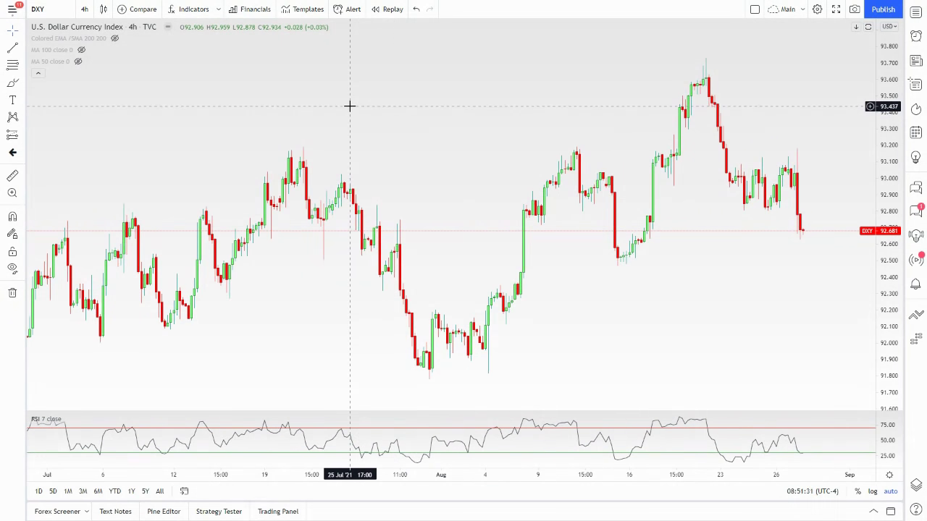
pyautogui.moveTo(347, 106); pyautogui.dragTo(344, 106)
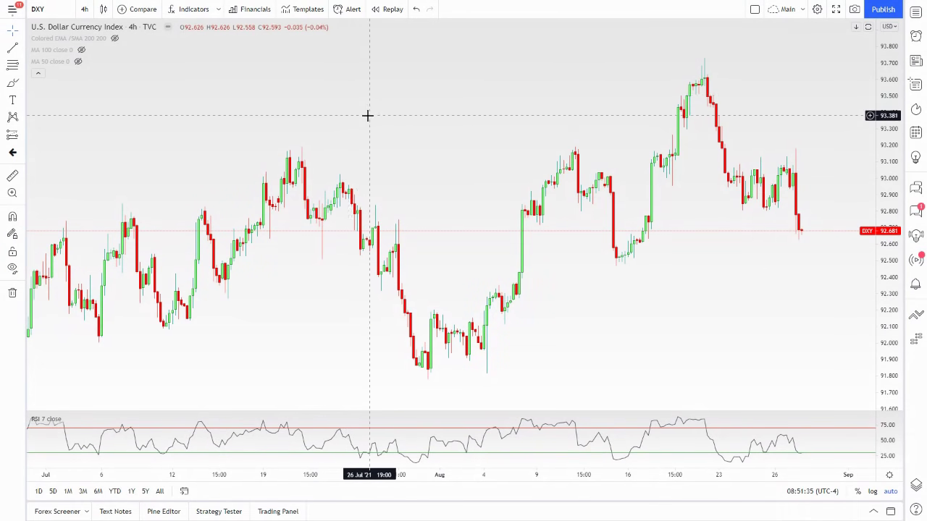
# Step: Box the late-August swing high freehand, draw arrows tracing the drop, sideways stretch and second drop, and clear the marks
pyautogui.hscroll(10, 459, 107)
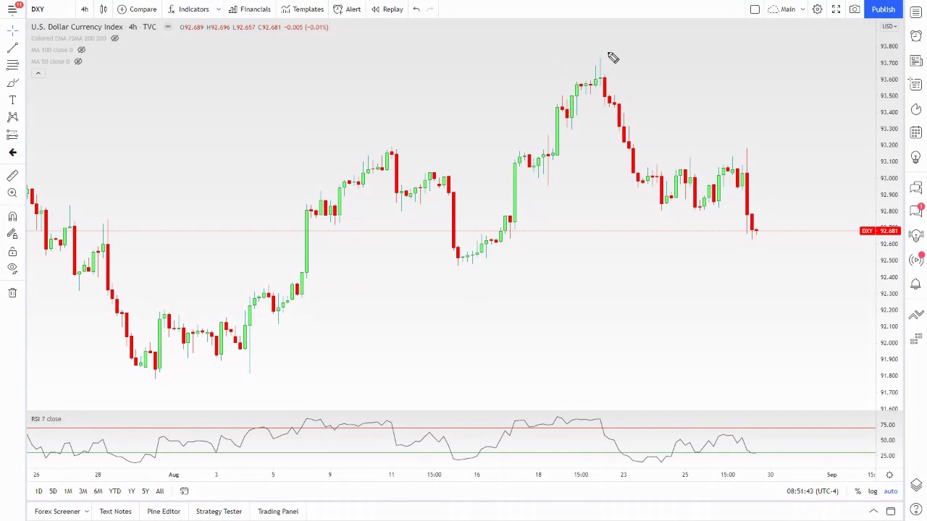
pyautogui.moveTo(608, 52)
pyautogui.mouseDown()
pyautogui.moveTo(598, 50)
pyautogui.moveTo(590, 83)
pyautogui.moveTo(609, 94)
pyautogui.moveTo(613, 53)
pyautogui.mouseUp()
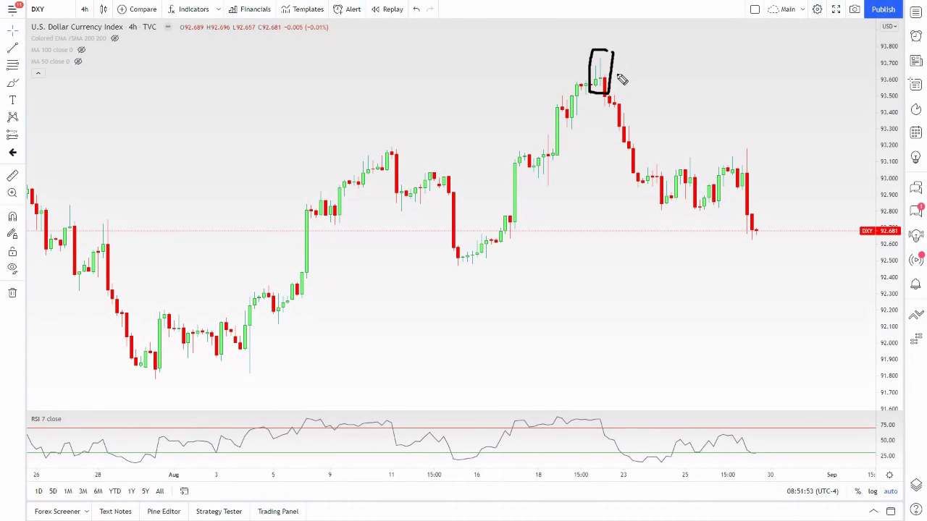
pyautogui.moveTo(612, 53)
pyautogui.mouseDown()
pyautogui.moveTo(622, 87)
pyautogui.moveTo(670, 150)
pyautogui.mouseUp()
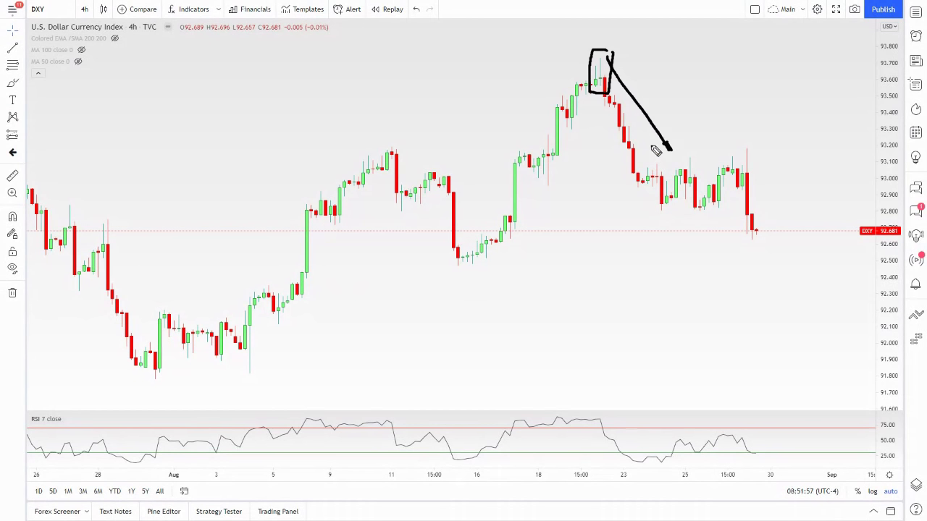
pyautogui.moveTo(654, 158)
pyautogui.mouseDown()
pyautogui.moveTo(733, 157)
pyautogui.moveTo(757, 168)
pyautogui.moveTo(766, 204)
pyautogui.mouseUp()
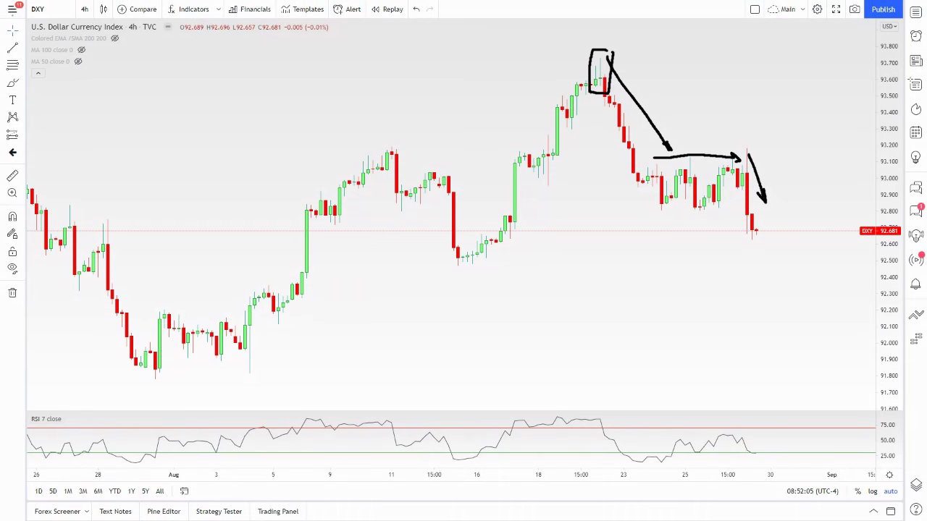
pyautogui.press('Escape')
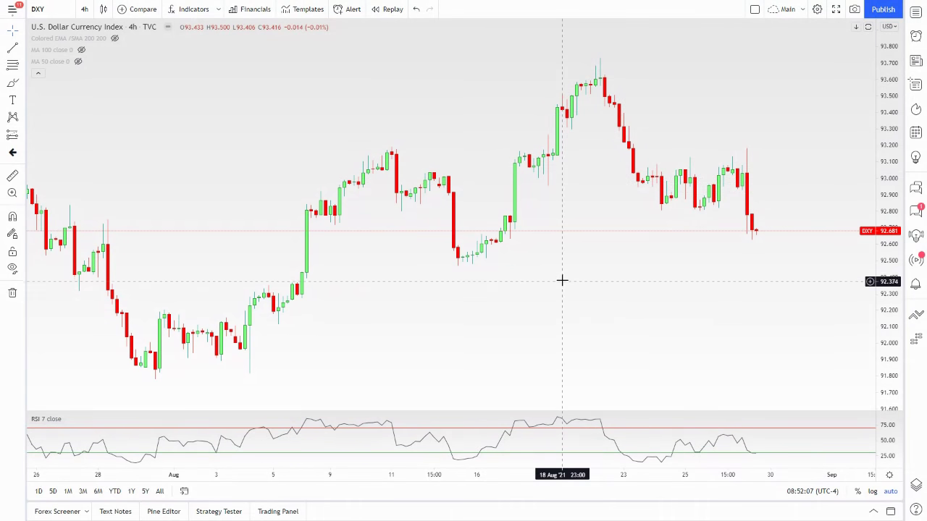
# Step: Show the hidden 50, 100 and 200 moving averages on the 4-hour dollar index chart
pyautogui.scroll(-3, 567, 275)
pyautogui.scroll(-5, 566, 275)
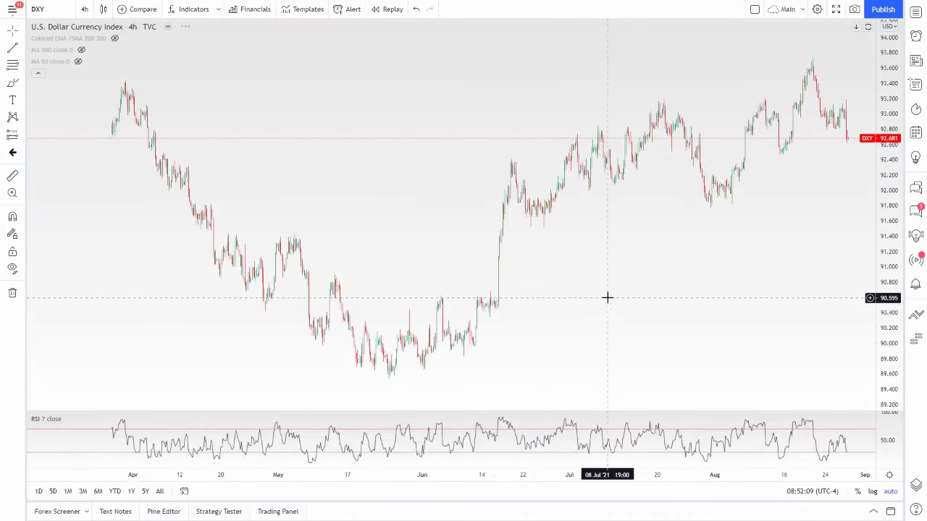
pyautogui.scroll(-3, 556, 323)
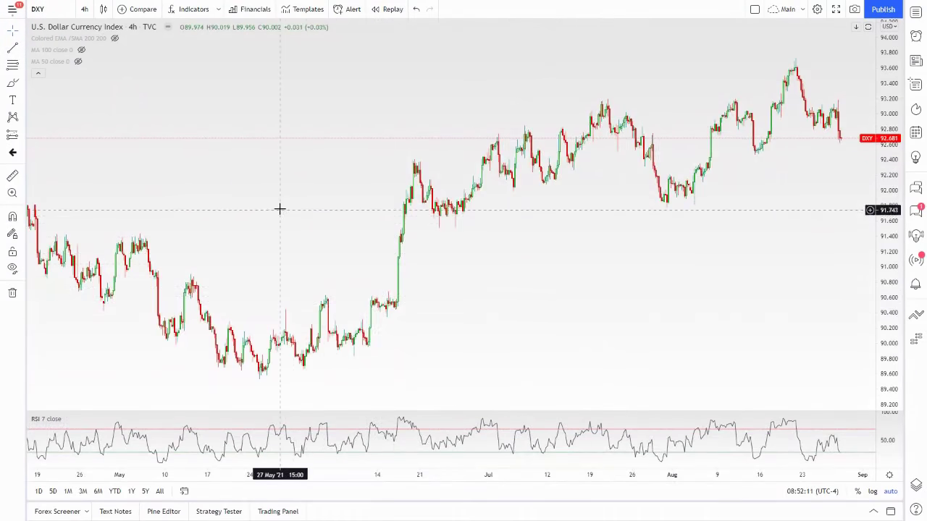
pyautogui.click(81, 50)
pyautogui.click(81, 50)
pyautogui.click(115, 37)
pyautogui.moveTo(336, 104); pyautogui.dragTo(300, 97)
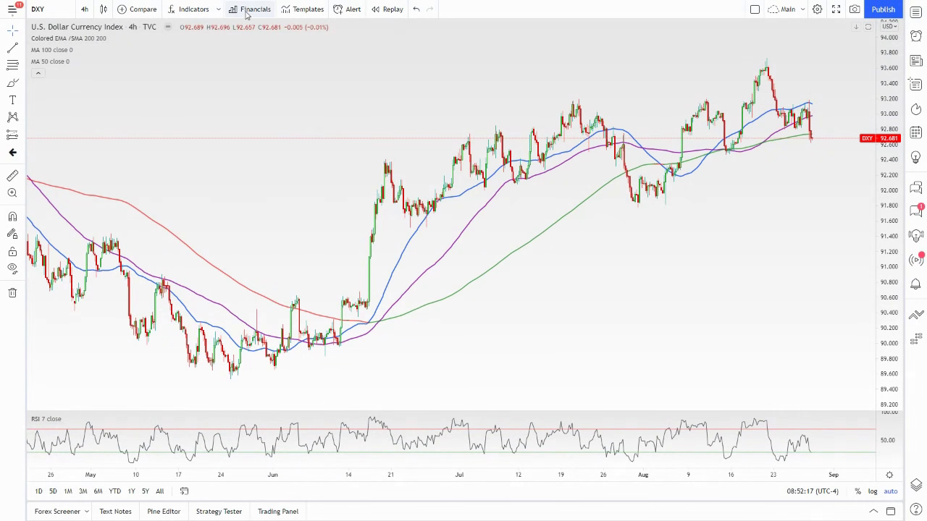
# Step: Apply the saved moving-average indicator template and show its MA 100, MA 50 and MA 200 lines
pyautogui.click(304, 12)
pyautogui.click(318, 96)
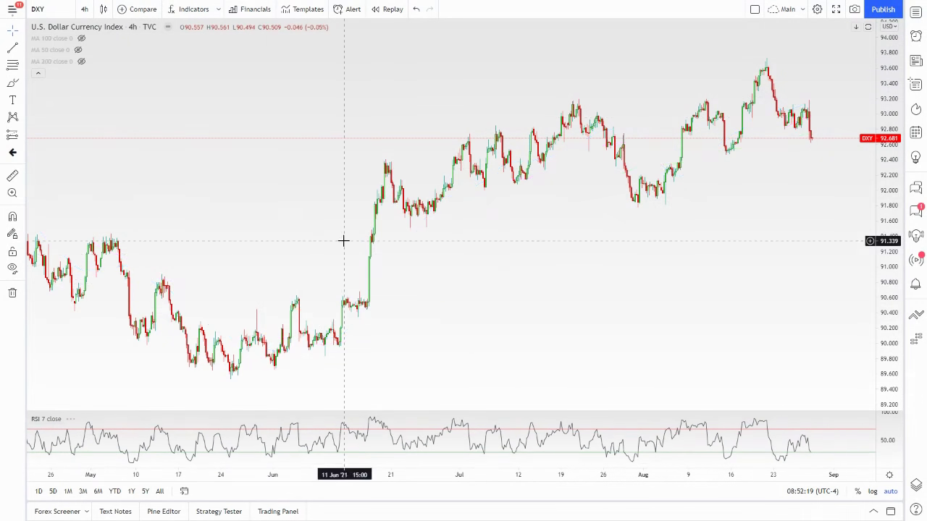
pyautogui.click(78, 50)
pyautogui.click(81, 37)
pyautogui.click(81, 61)
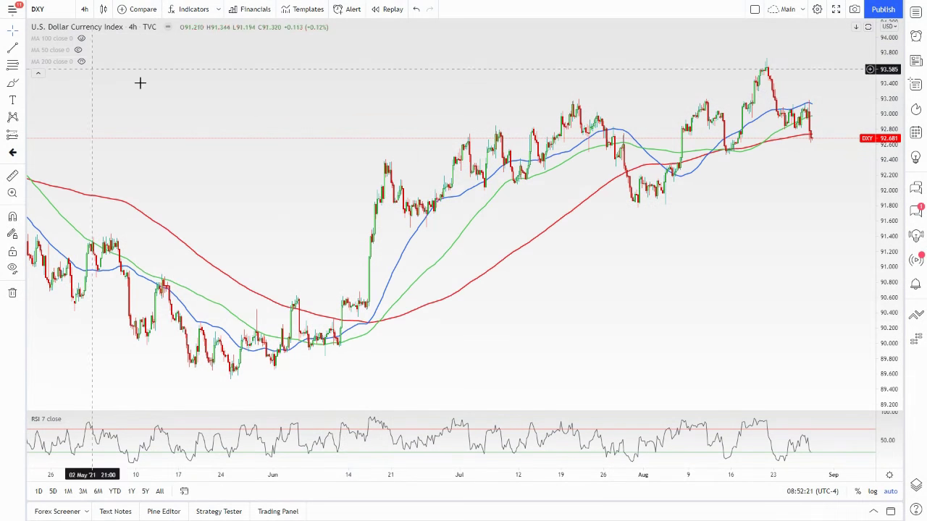
# Step: Draw three freehand lines along the moving averages near the latest 4-hour candles, and clear them
pyautogui.scroll(2, 346, 206)
pyautogui.scroll(1, 347, 206)
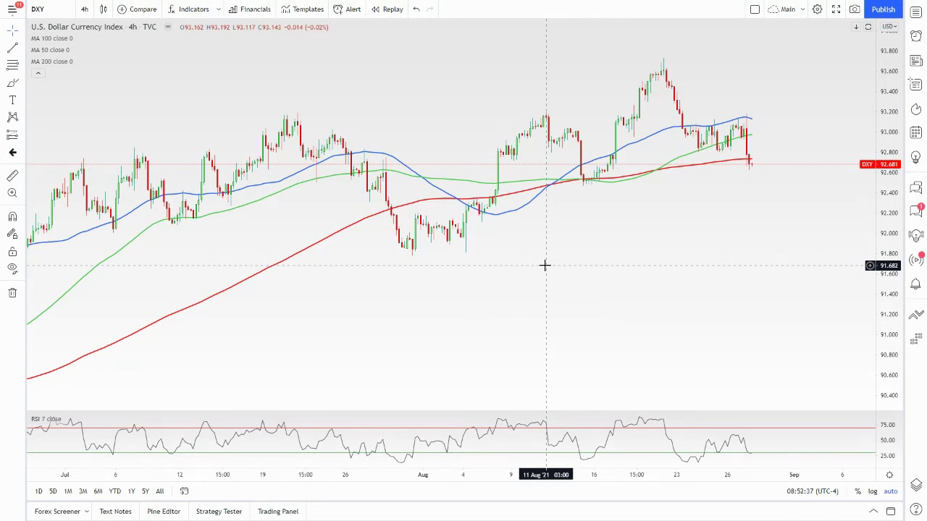
pyautogui.scroll(3, 535, 282)
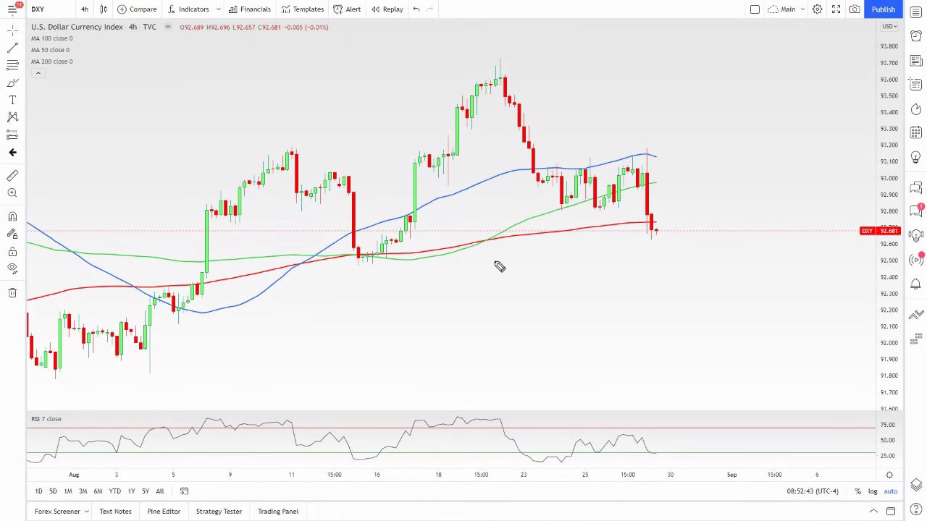
pyautogui.moveTo(555, 249); pyautogui.dragTo(718, 243)
pyautogui.moveTo(610, 212); pyautogui.dragTo(736, 197)
pyautogui.moveTo(540, 190); pyautogui.dragTo(762, 167)
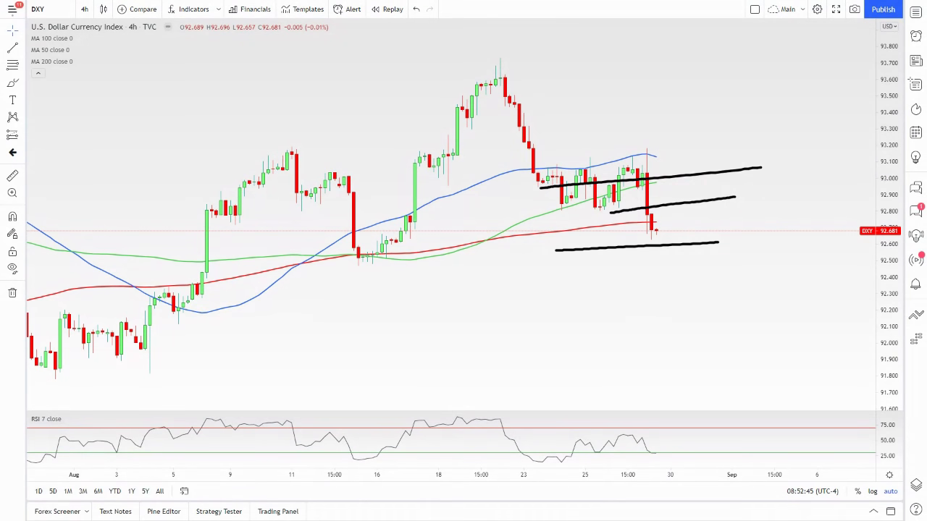
pyautogui.press('Escape')
# Step: Switch the dollar index chart to the 1 day interval
pyautogui.click(85, 9)
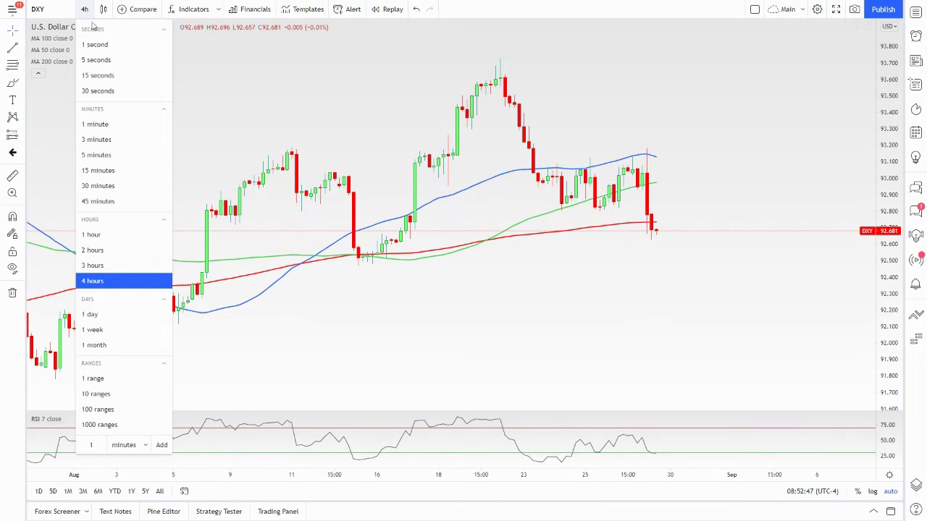
pyautogui.click(90, 313)
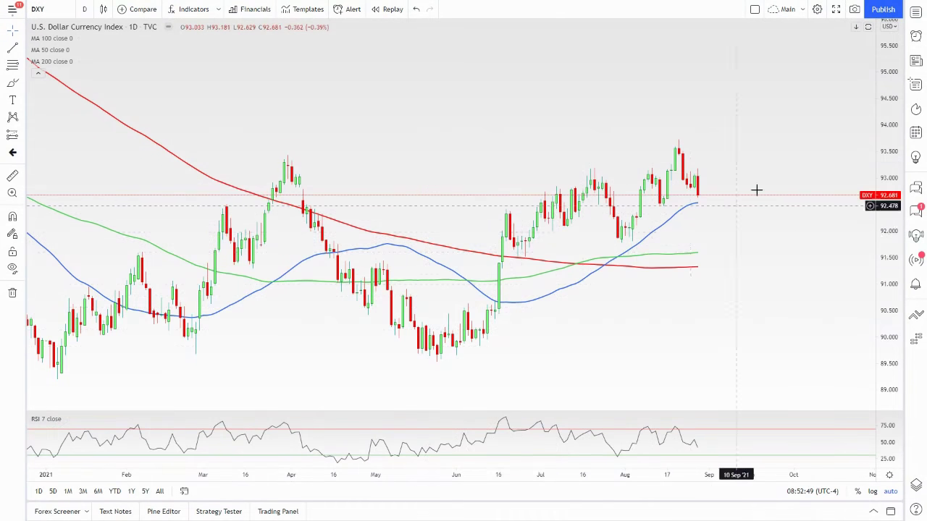
pyautogui.scroll(-5, 511, 273)
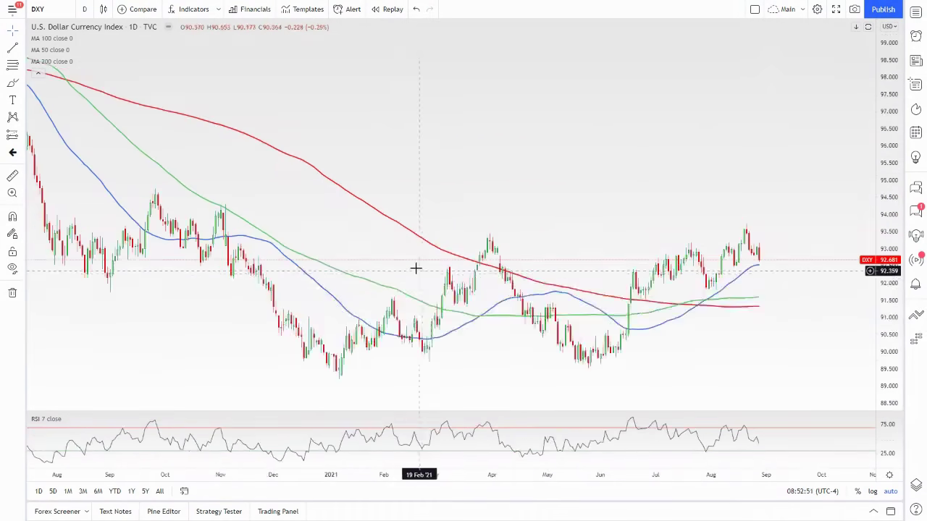
# Step: Underline the late-May, late-February and early-January 2021 lows freehand on the daily chart, and clear the marks
pyautogui.moveTo(580, 367); pyautogui.dragTo(661, 371)
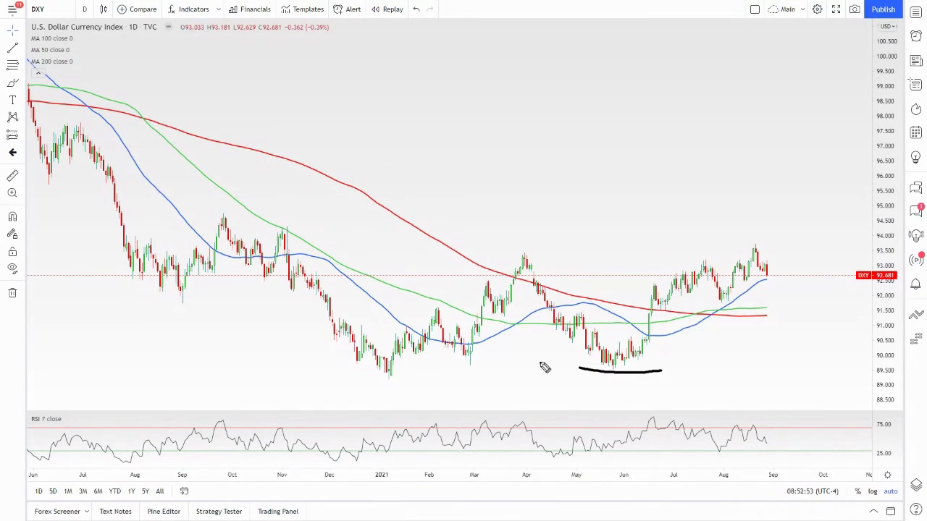
pyautogui.moveTo(439, 359); pyautogui.dragTo(512, 359)
pyautogui.moveTo(357, 370); pyautogui.dragTo(459, 372)
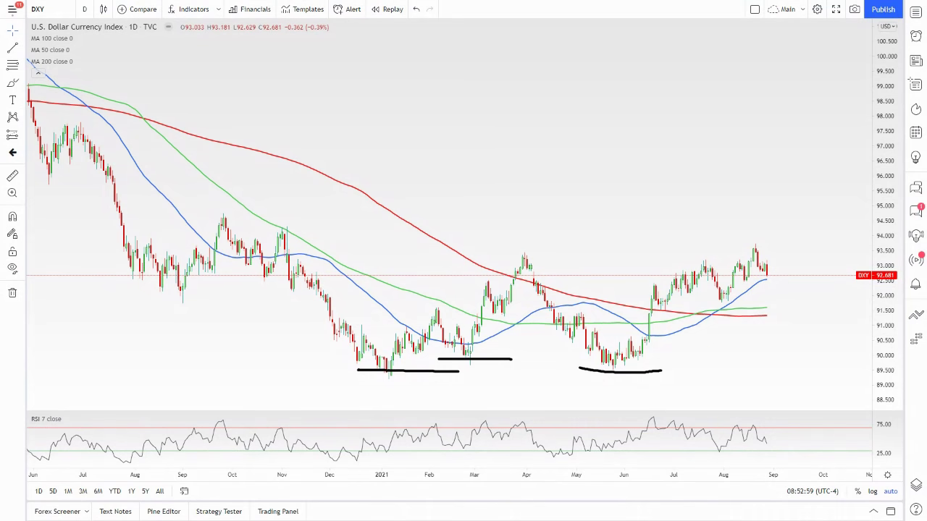
pyautogui.press('Escape')
# Step: Switch to the Forex Factory site in full screen and bring the Aug 29 - Sep 4 economic calendar into view
pyautogui.scroll(10, 502, 271)
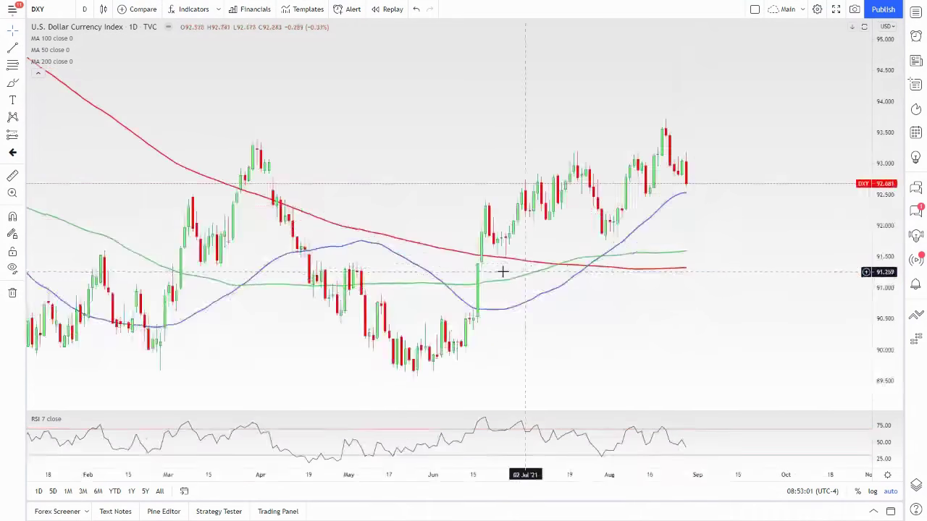
pyautogui.moveTo(314, 97); pyautogui.dragTo(359, 95)
pyautogui.press('F11')
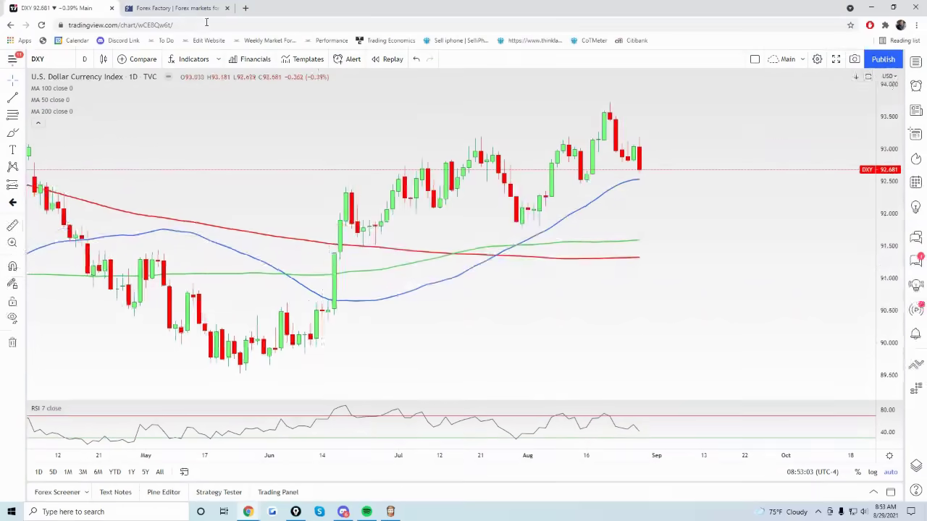
pyautogui.click(190, 8)
pyautogui.scroll(-2, 434, 275)
pyautogui.press('F11')
pyautogui.press('F11')
pyautogui.scroll(-2, 450, 267)
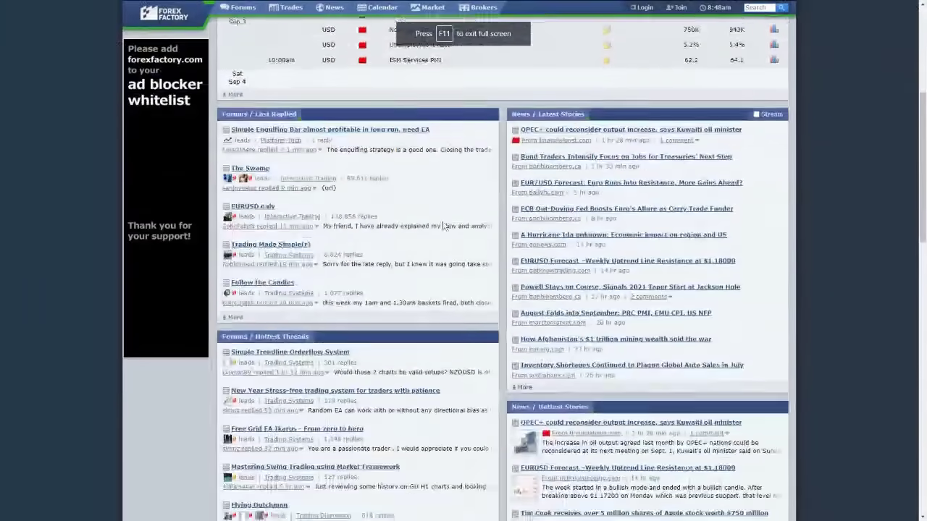
pyautogui.scroll(3, 412, 268)
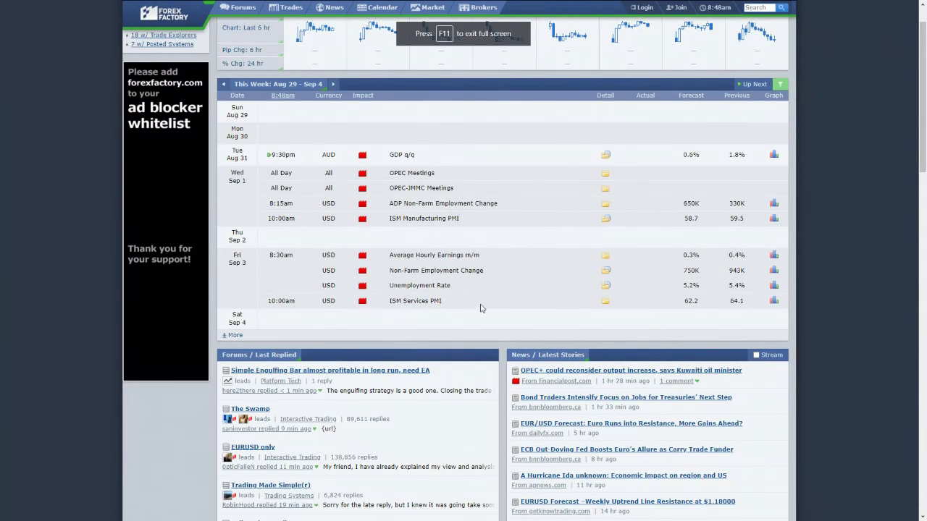
pyautogui.scroll(1, 482, 309)
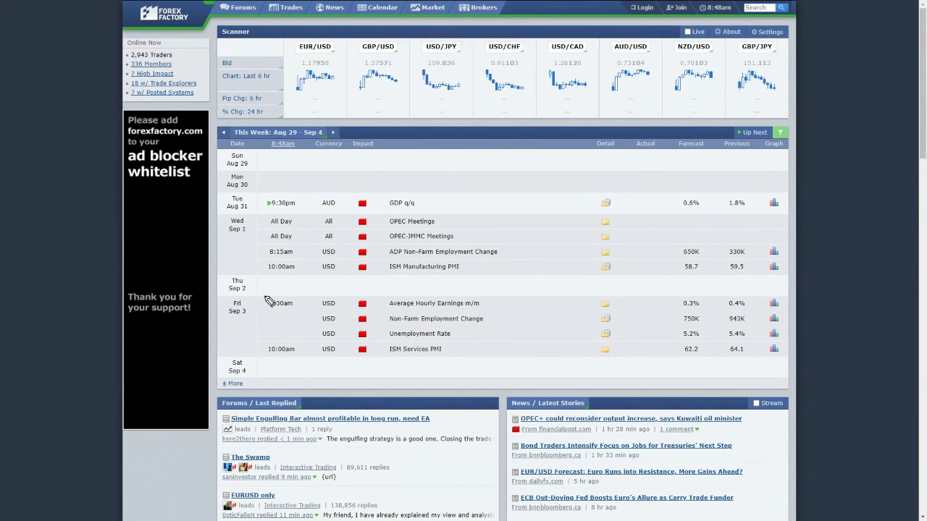
# Step: Bracket the Friday Sep 3 events, circle the AUD GDP q/q and OPEC meeting entries, and clear the marks
pyautogui.moveTo(246, 294)
pyautogui.mouseDown()
pyautogui.moveTo(215, 297)
pyautogui.moveTo(237, 362)
pyautogui.mouseUp()
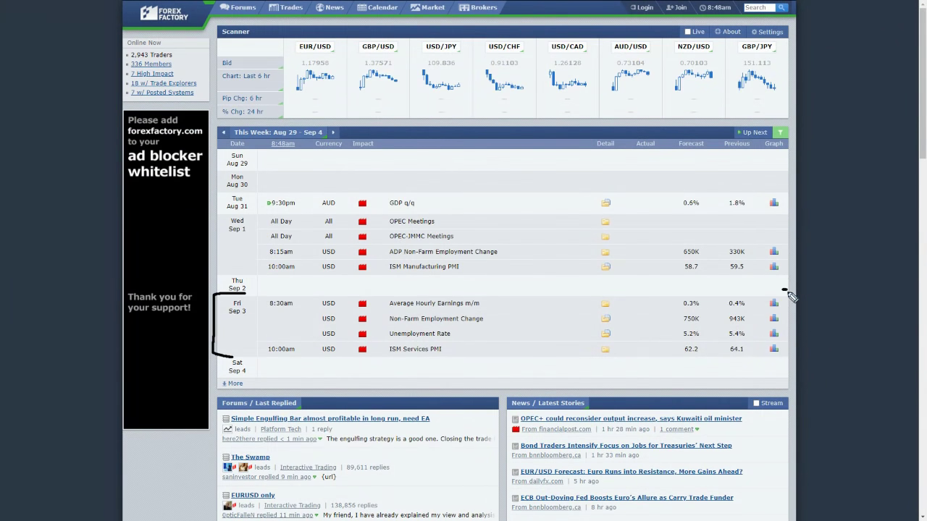
pyautogui.moveTo(788, 291)
pyautogui.mouseDown()
pyautogui.moveTo(786, 351)
pyautogui.moveTo(769, 361)
pyautogui.mouseUp()
pyautogui.moveTo(419, 190)
pyautogui.mouseDown()
pyautogui.moveTo(339, 194)
pyautogui.moveTo(395, 211)
pyautogui.mouseUp()
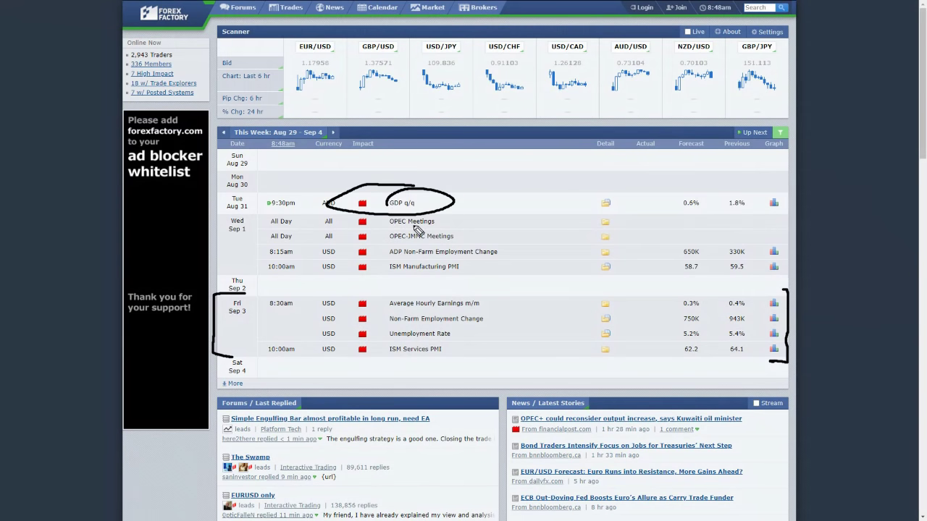
pyautogui.moveTo(447, 223)
pyautogui.mouseDown()
pyautogui.moveTo(286, 237)
pyautogui.moveTo(367, 226)
pyautogui.mouseUp()
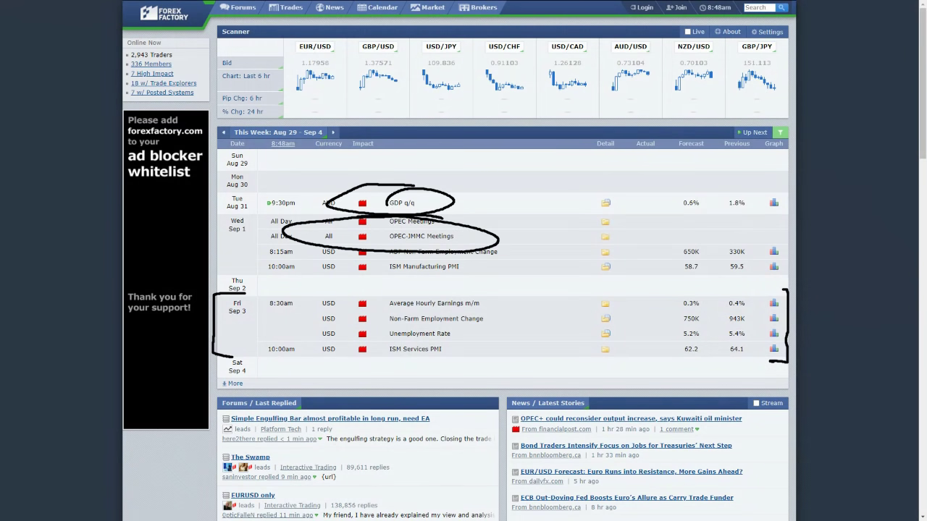
pyautogui.press('Escape')
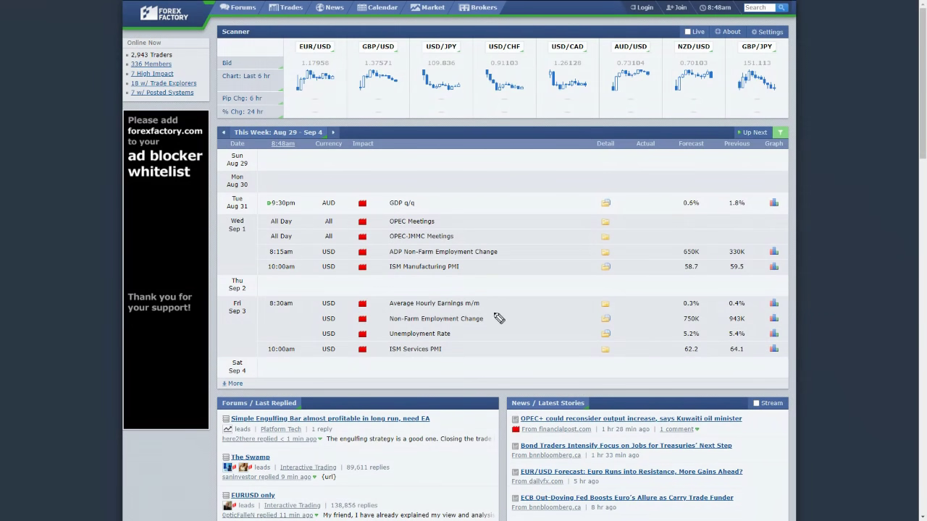
# Step: Circle the whole group of Friday Sep 3 USD events freehand on the calendar
pyautogui.moveTo(669, 284)
pyautogui.mouseDown()
pyautogui.moveTo(246, 273)
pyautogui.moveTo(740, 330)
pyautogui.moveTo(443, 287)
pyautogui.mouseUp()
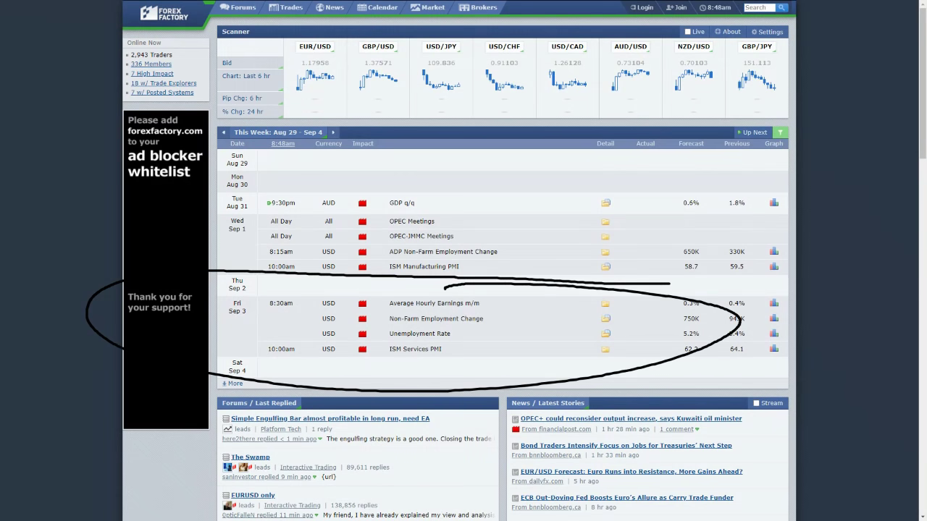
# Step: Clear the marks on the calendar and return to the DXY daily chart in full screen
pyautogui.press('Escape')
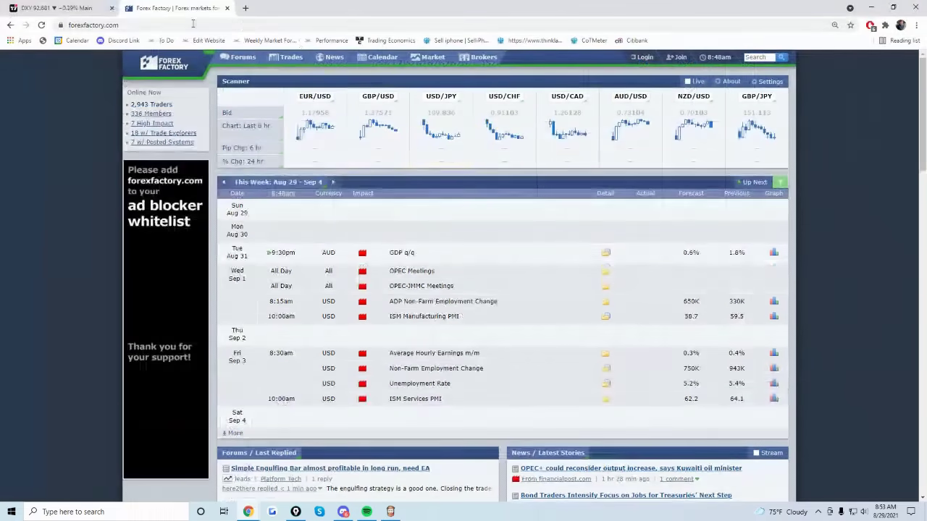
pyautogui.click(72, 10)
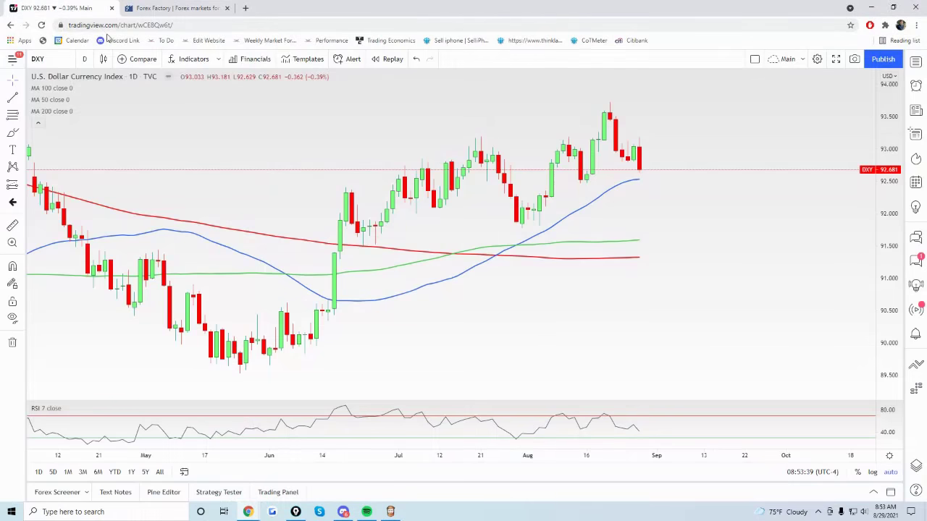
pyautogui.press('F11')
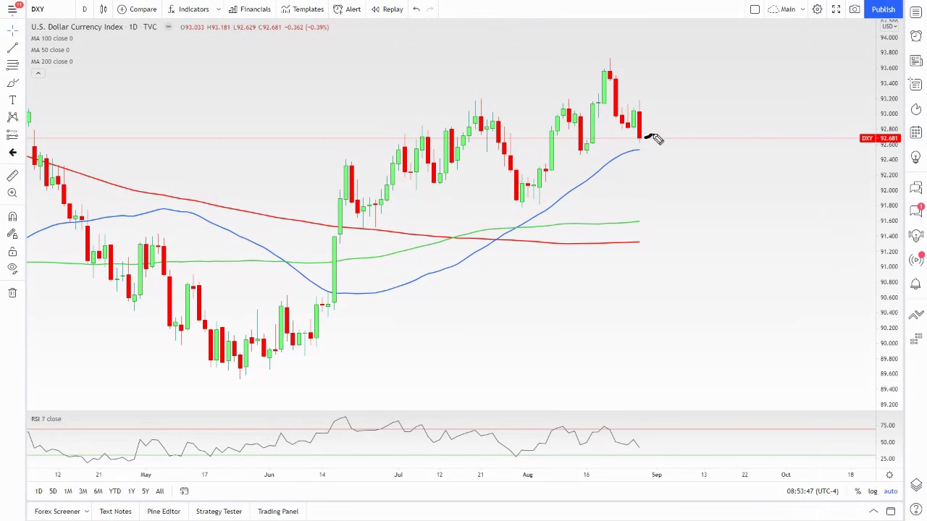
# Step: Draw two successive rising arrows freehand from the latest DXY candle toward the August high, and clear the marks
pyautogui.moveTo(651, 136); pyautogui.dragTo(683, 105)
pyautogui.moveTo(692, 99); pyautogui.dragTo(720, 76)
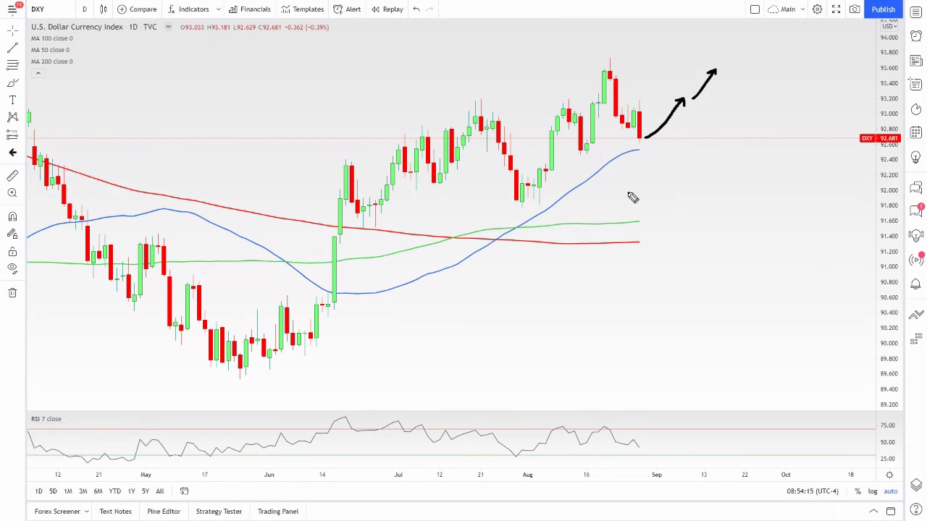
pyautogui.press('Escape')
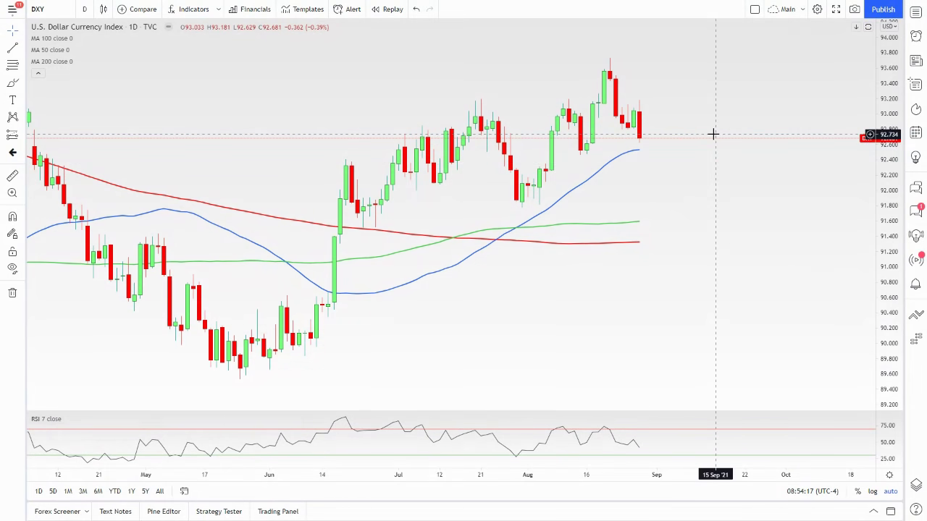
# Step: Load the EURUSD daily chart and bring the spring and summer price action into view
pyautogui.write('EURUSD')
pyautogui.press('Return')
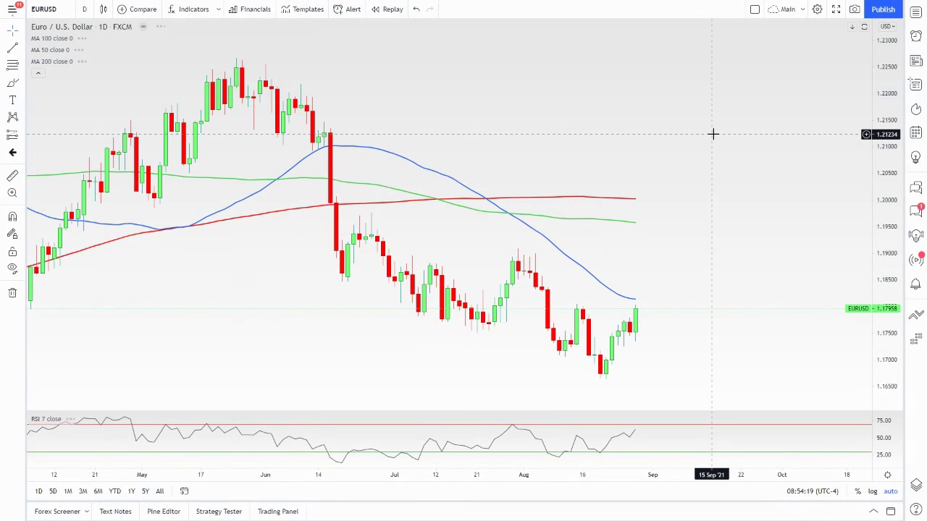
pyautogui.moveTo(502, 132); pyautogui.dragTo(618, 137)
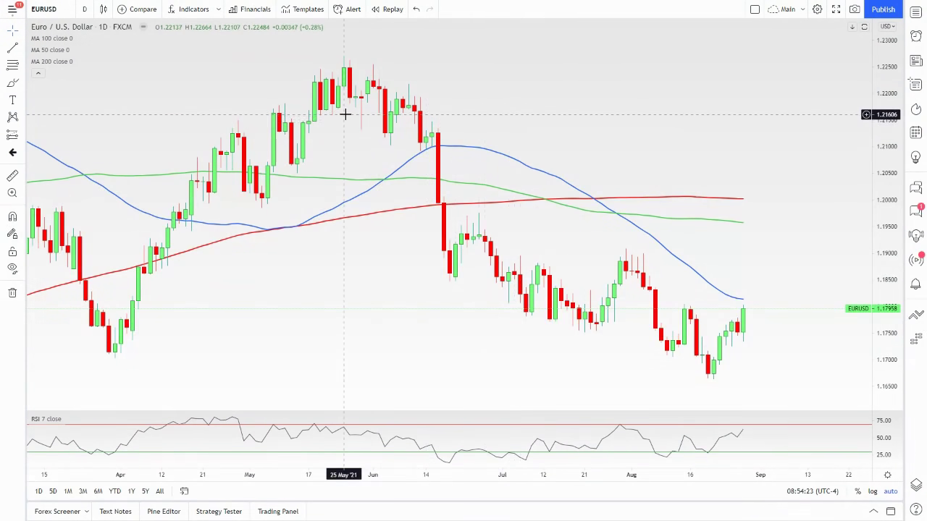
# Step: Hide the 200, 50 and 100 moving averages on the EURUSD daily chart and examine the bare price action
pyautogui.click(81, 62)
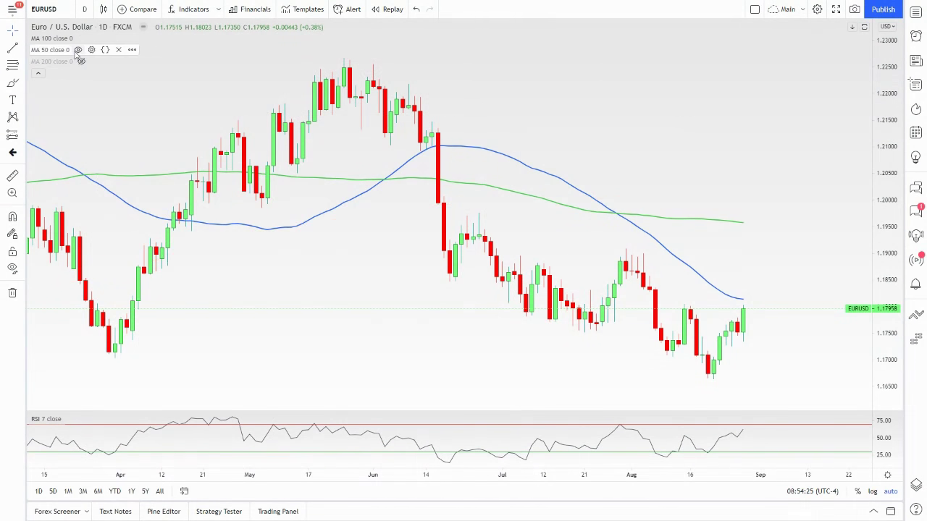
pyautogui.click(78, 49)
pyautogui.click(80, 39)
pyautogui.scroll(-3, 241, 65)
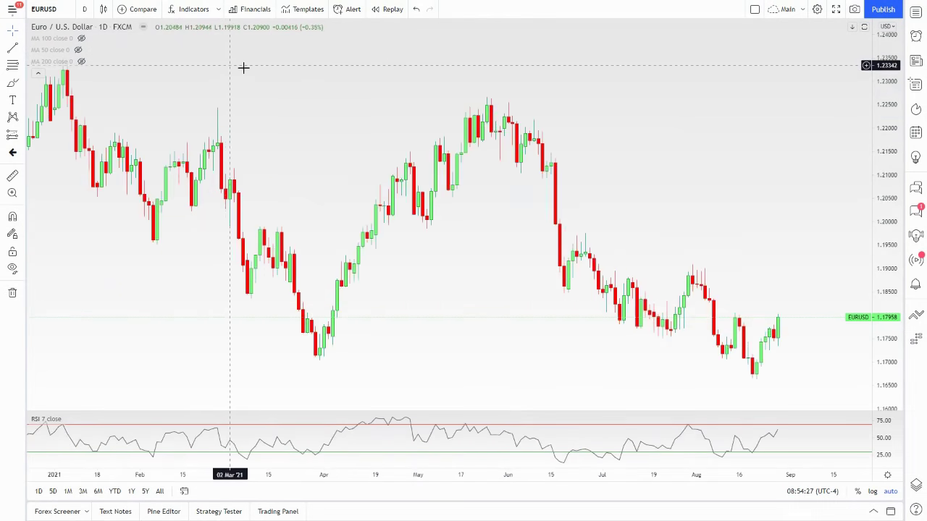
pyautogui.scroll(3, 241, 65)
pyautogui.scroll(-2, 391, 90)
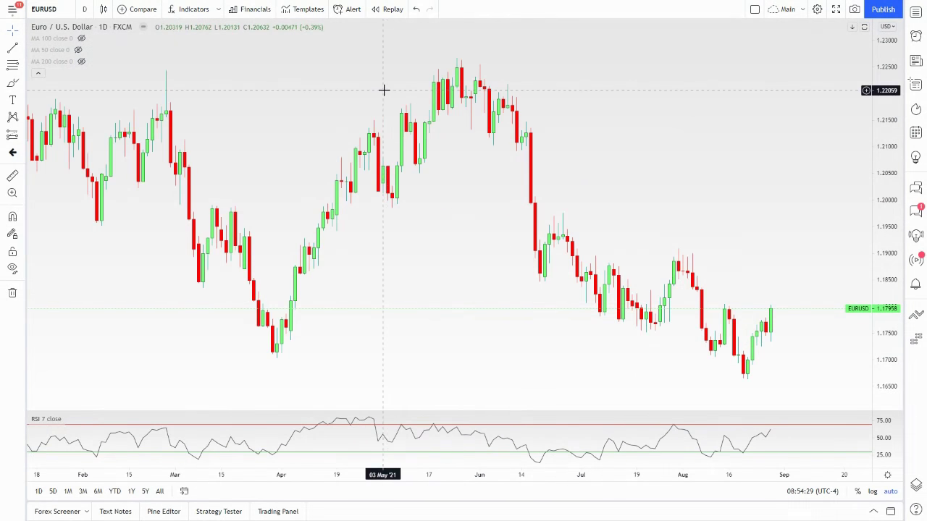
pyautogui.scroll(6, 337, 147)
# Step: Change the EURUSD chart interval to 4 hours and bring price action since June into view
pyautogui.click(85, 11)
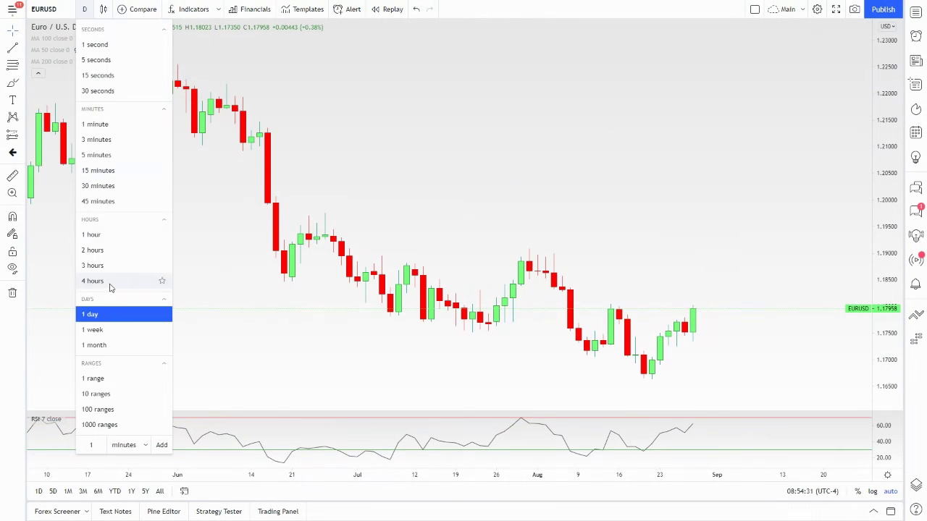
pyautogui.click(124, 286)
pyautogui.scroll(-3, 411, 221)
pyautogui.scroll(-3, 391, 210)
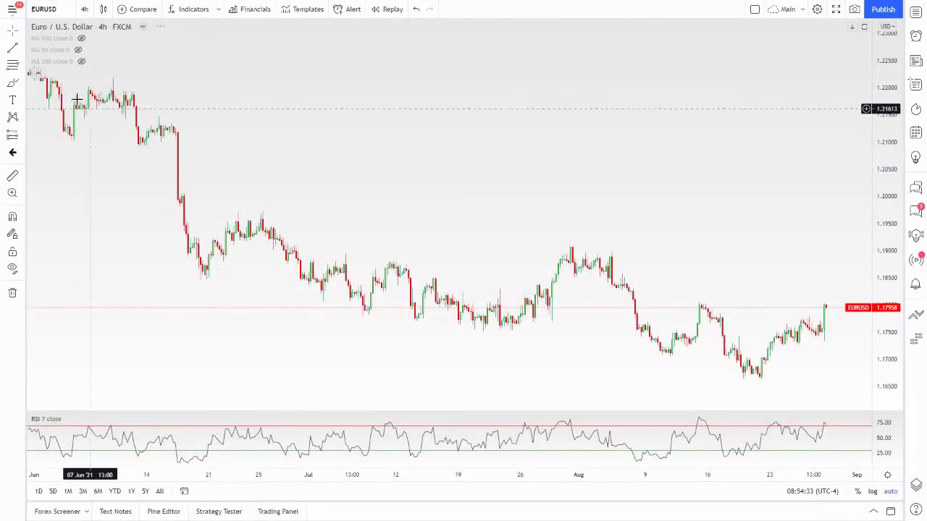
# Step: Show the 200, 50 and 100 moving averages again on the 4-hour EURUSD chart
pyautogui.click(81, 61)
pyautogui.click(78, 49)
pyautogui.click(82, 37)
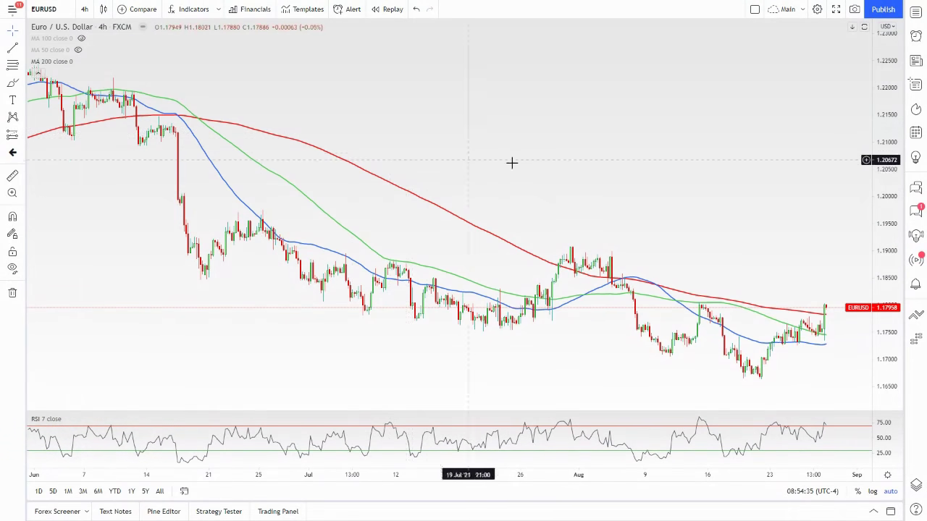
pyautogui.scroll(4, 803, 322)
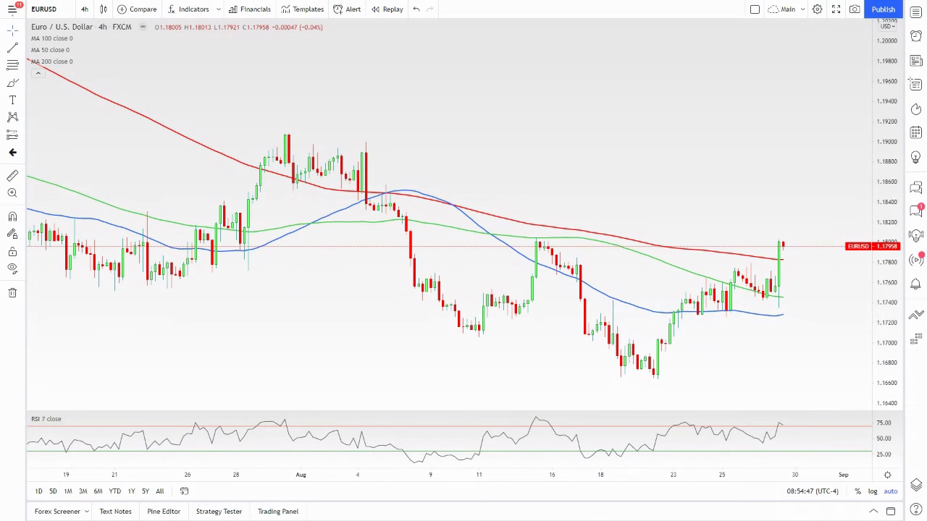
# Step: Draw a rectangle zone from the mid-August high across to the latest candles, between about 1.1796 and 1.1802
pyautogui.click(24, 84)
pyautogui.click(58, 120)
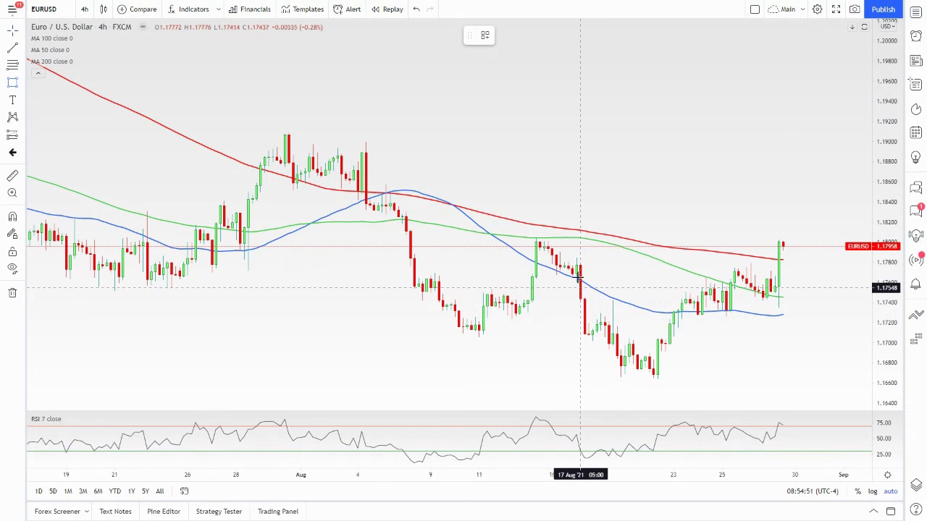
pyautogui.click(533, 241)
pyautogui.click(726, 247)
# Step: Apply the saved red drawing template to the rectangle zone at the mid-August high
pyautogui.rightClick(769, 247)
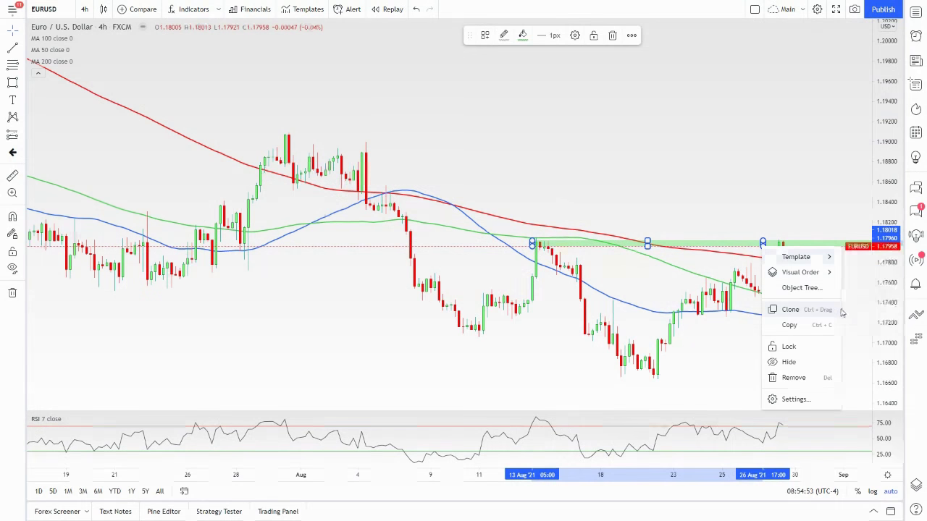
pyautogui.click(828, 287)
pyautogui.rightClick(780, 245)
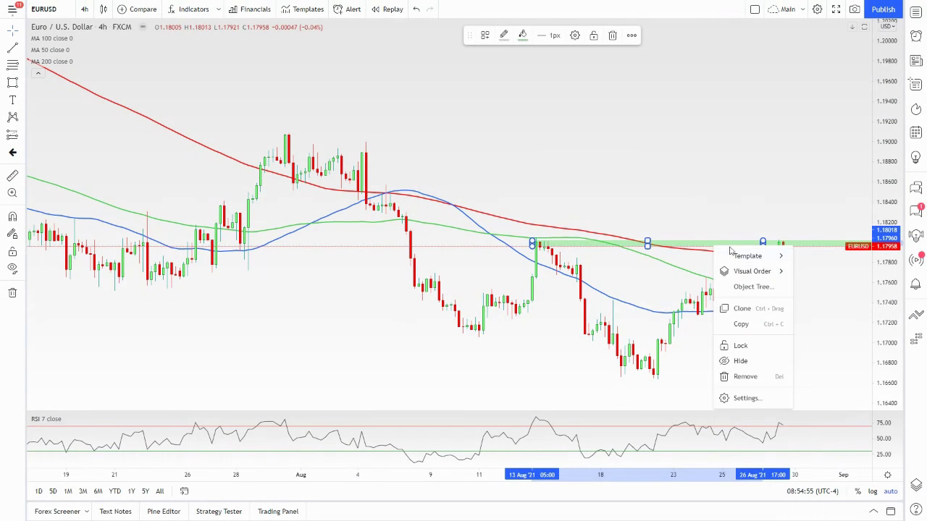
pyautogui.moveTo(747, 256)
pyautogui.click(805, 312)
# Step: Circle the latest candles at the 1.18 zone, draw a long falling arrow toward about 1.1660, and clear the marks
pyautogui.moveTo(704, 155); pyautogui.dragTo(639, 137)
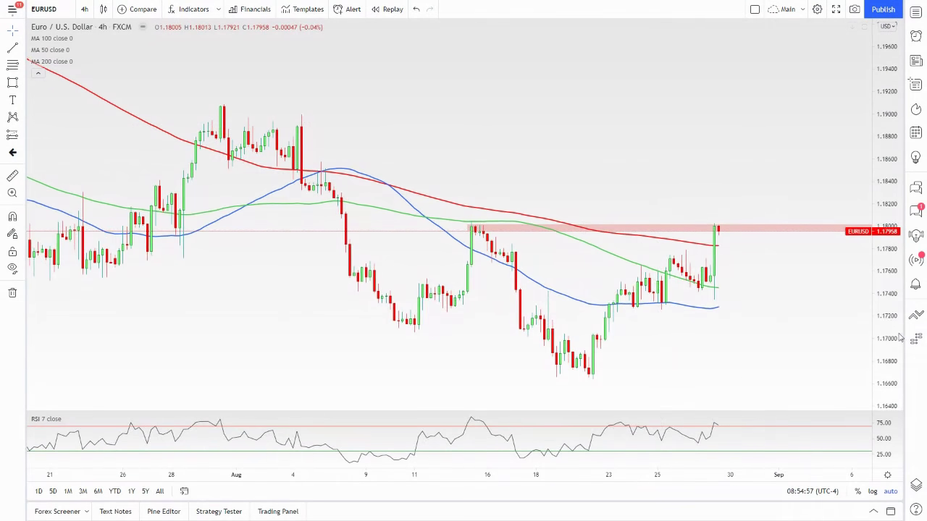
pyautogui.moveTo(886, 326); pyautogui.dragTo(878, 281)
pyautogui.moveTo(798, 341); pyautogui.dragTo(772, 295)
pyautogui.moveTo(441, 87); pyautogui.dragTo(462, 92)
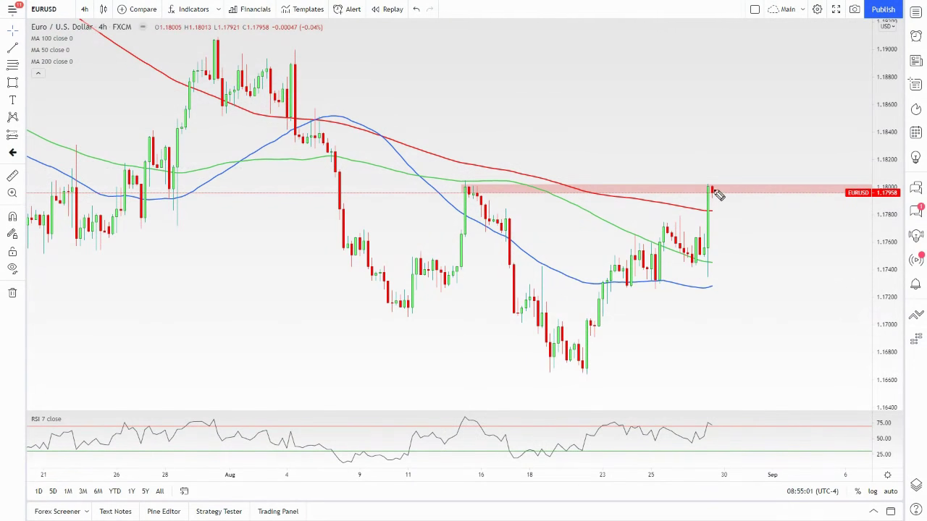
pyautogui.moveTo(711, 183)
pyautogui.mouseDown()
pyautogui.moveTo(715, 201)
pyautogui.moveTo(722, 190)
pyautogui.mouseUp()
pyautogui.moveTo(723, 191)
pyautogui.mouseDown()
pyautogui.moveTo(805, 310)
pyautogui.moveTo(833, 370)
pyautogui.mouseUp()
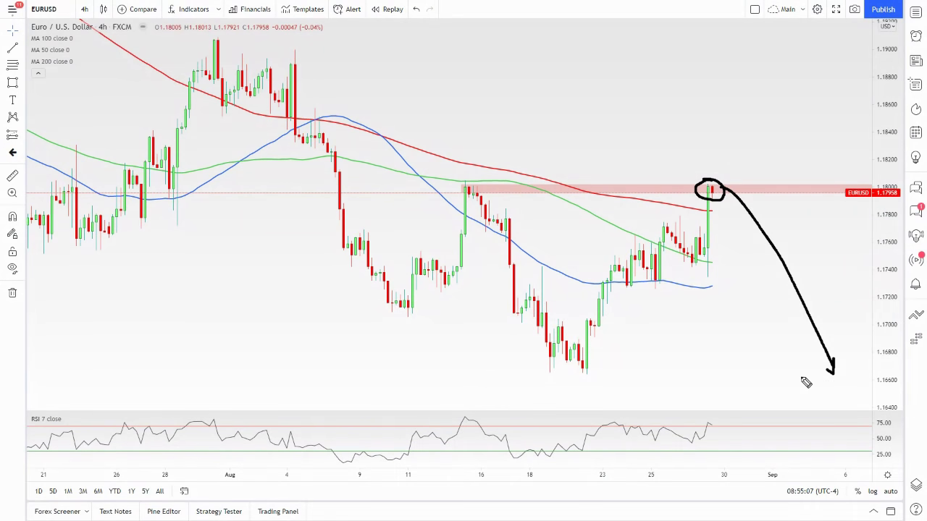
pyautogui.press('Escape')
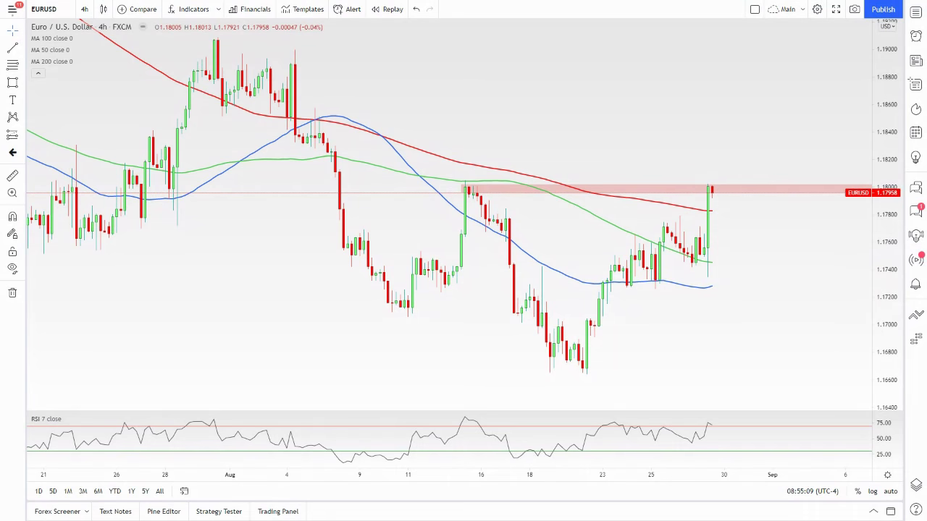
# Step: Draw a second resistance rectangle over the late-July and early-August highs, from about 1.1902 down to 1.1889
pyautogui.scroll(-4, 808, 164)
pyautogui.moveTo(646, 73); pyautogui.dragTo(560, 129)
pyautogui.scroll(-4, 601, 123)
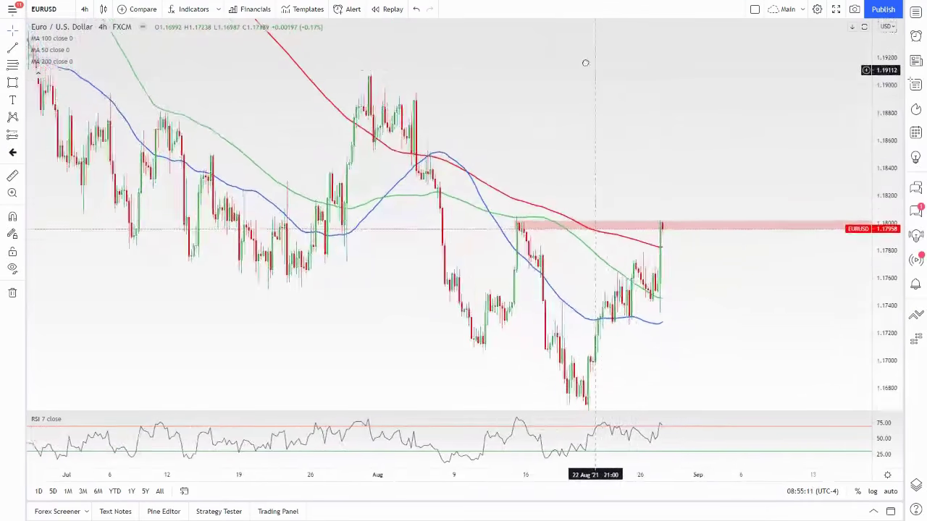
pyautogui.scroll(-2, 843, 271)
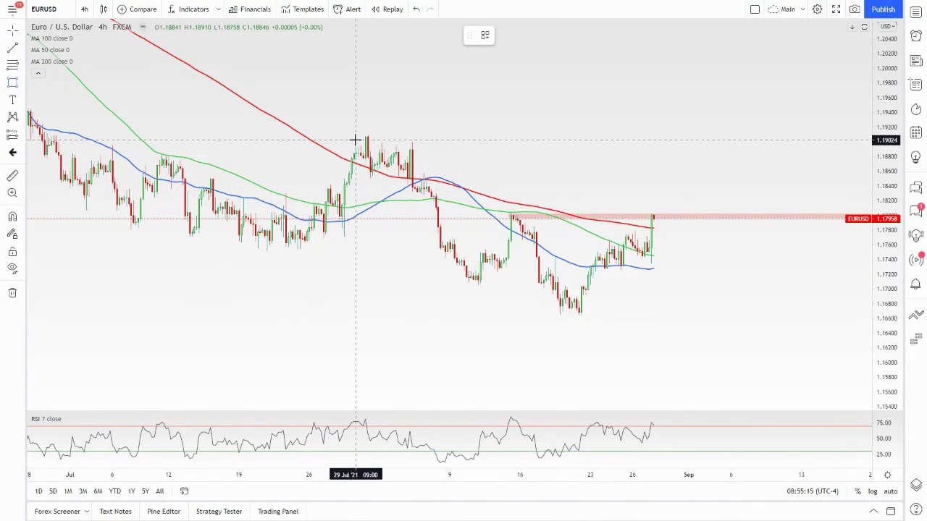
pyautogui.moveTo(355, 136)
pyautogui.mouseDown()
pyautogui.moveTo(480, 152)
pyautogui.moveTo(656, 149)
pyautogui.mouseUp()
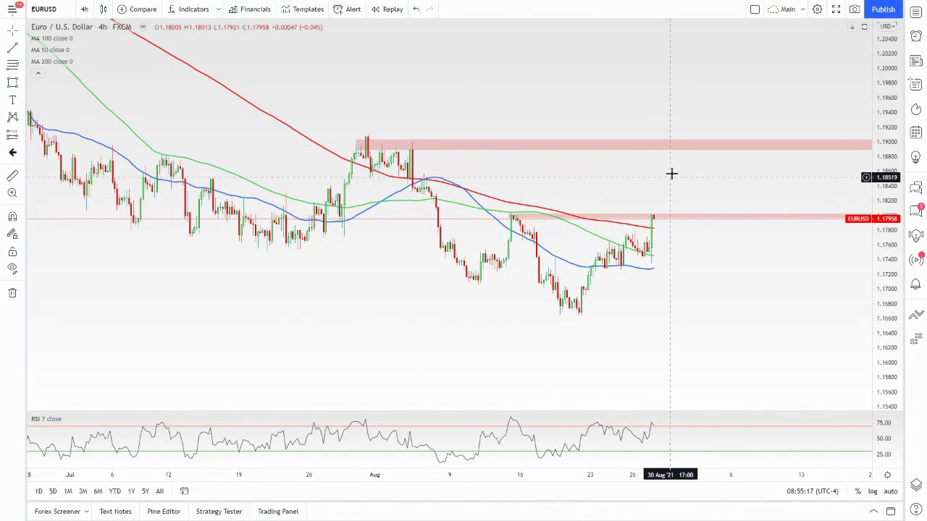
# Step: Draw a third resistance rectangle starting at the mid-June drop, just around and below 1.2000
pyautogui.scroll(-2, 502, 280)
pyautogui.scroll(-1, 502, 280)
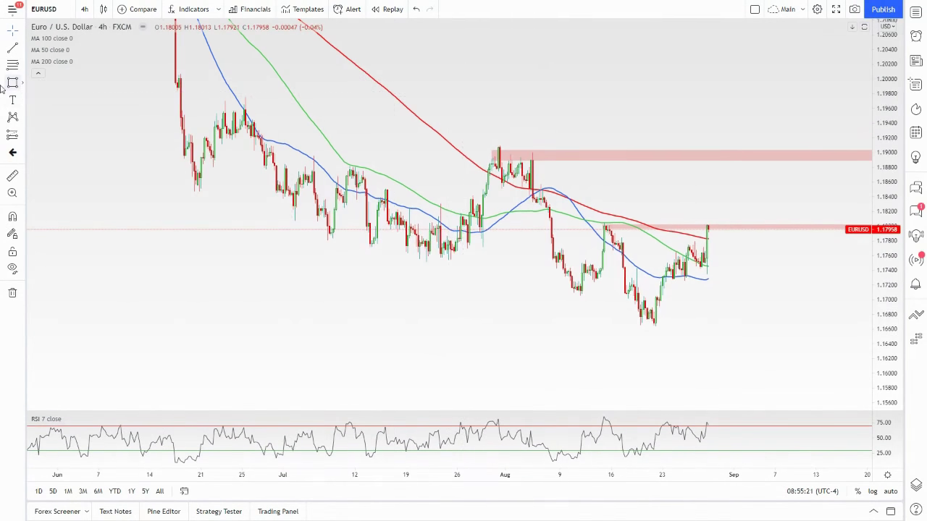
pyautogui.hotkey('alt', 'shift', 'r')
pyautogui.moveTo(170, 76)
pyautogui.mouseDown()
pyautogui.moveTo(334, 103)
pyautogui.moveTo(420, 95)
pyautogui.mouseUp()
pyautogui.click(563, 50)
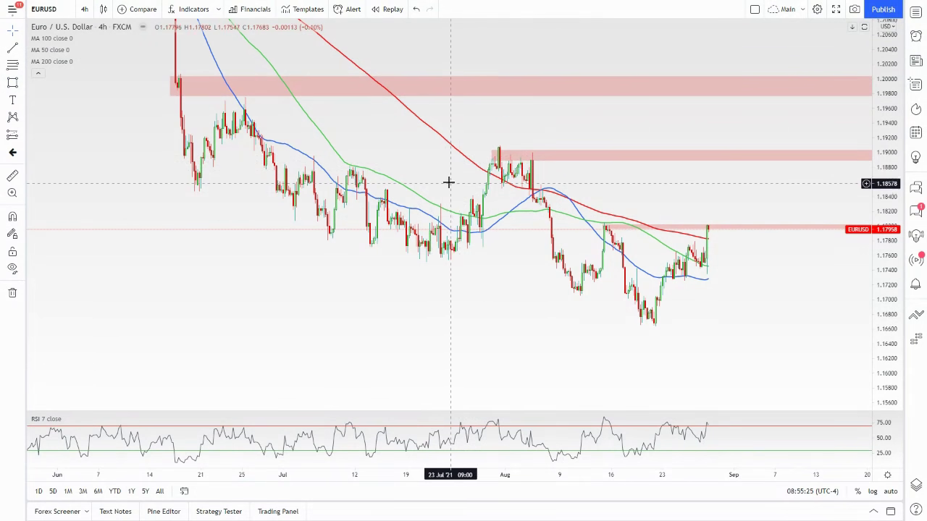
# Step: Hide the 100, 50 and 200 moving averages on the 4-hour EURUSD chart
pyautogui.moveTo(273, 265); pyautogui.dragTo(320, 285)
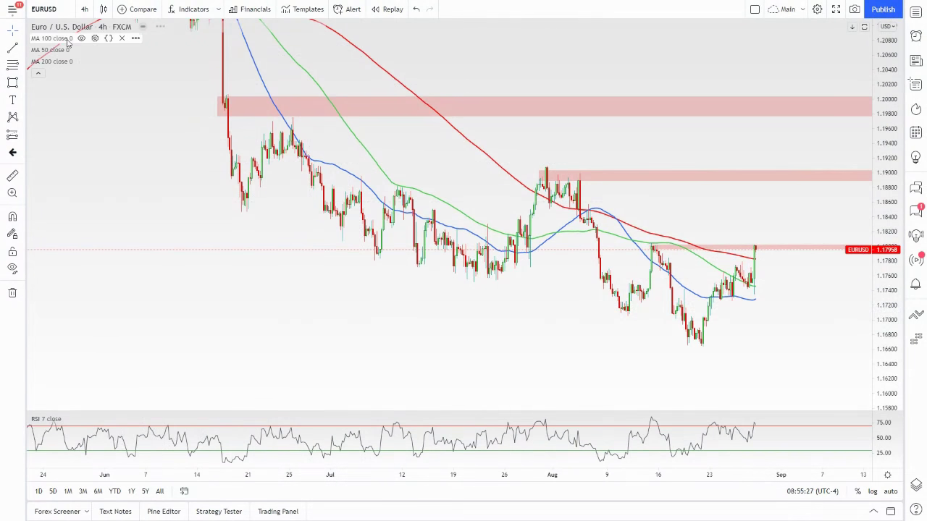
pyautogui.click(81, 39)
pyautogui.click(78, 50)
pyautogui.click(81, 62)
pyautogui.hscroll(3, 343, 166)
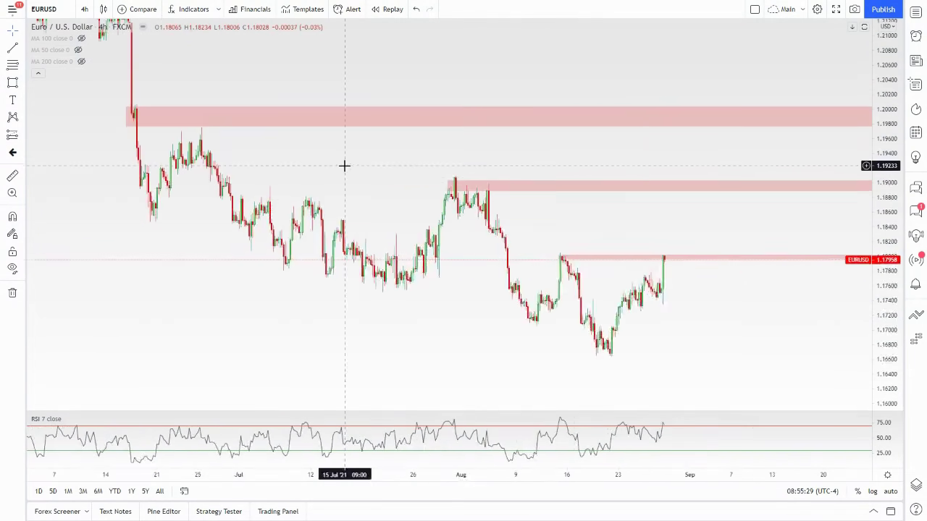
# Step: Draw rising arrows below and above the late-August climb and a falling arrow from the 1.18 zone toward 1.1550, and clear the marks
pyautogui.scroll(2, 279, 153)
pyautogui.moveTo(186, 177); pyautogui.dragTo(366, 178)
pyautogui.scroll(2, 288, 178)
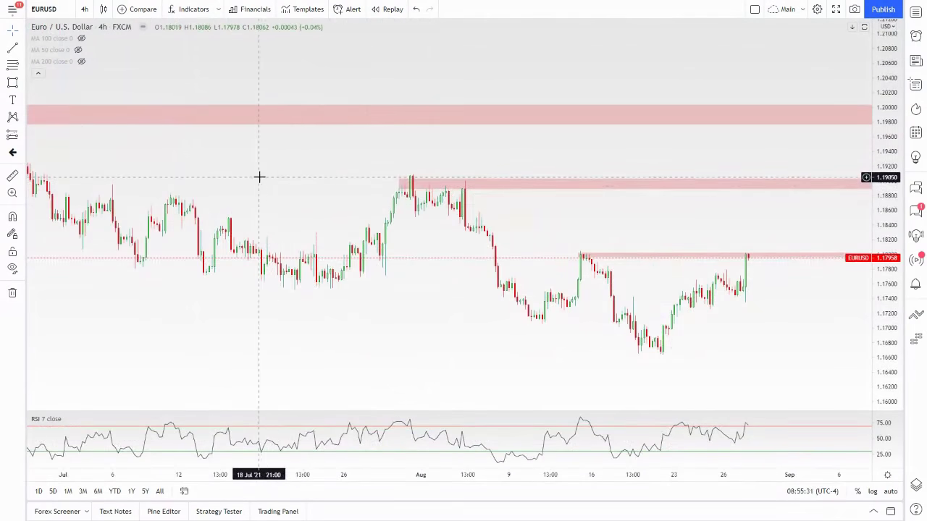
pyautogui.scroll(1, 262, 204)
pyautogui.scroll(-3, 246, 184)
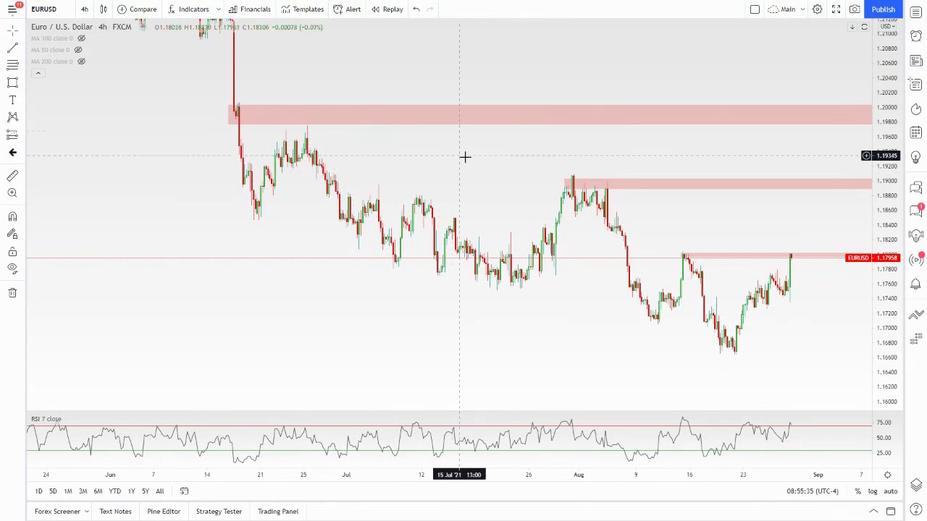
pyautogui.moveTo(705, 213); pyautogui.dragTo(618, 182)
pyautogui.scroll(3, 618, 181)
pyautogui.moveTo(444, 188); pyautogui.dragTo(486, 181)
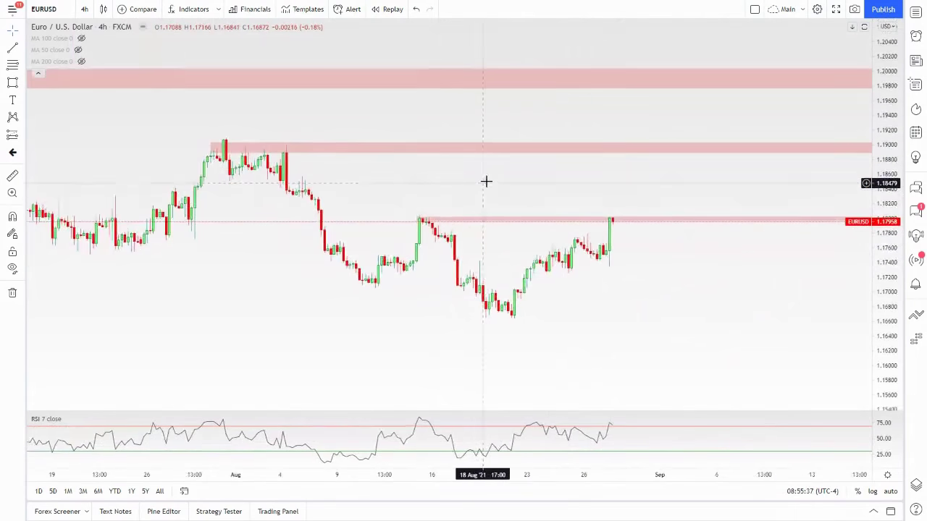
pyautogui.moveTo(525, 327); pyautogui.dragTo(643, 282)
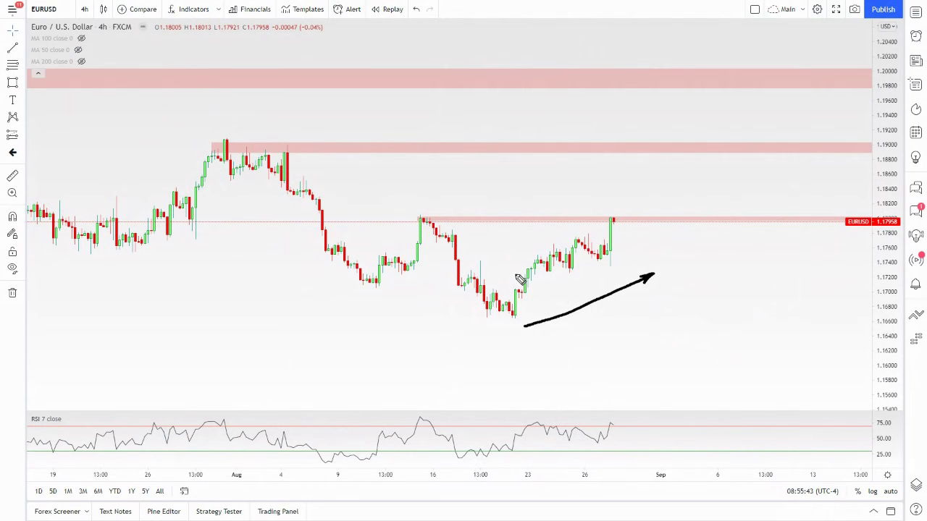
pyautogui.moveTo(491, 275)
pyautogui.mouseDown()
pyautogui.moveTo(602, 211)
pyautogui.moveTo(774, 297)
pyautogui.moveTo(847, 380)
pyautogui.moveTo(852, 399)
pyautogui.mouseUp()
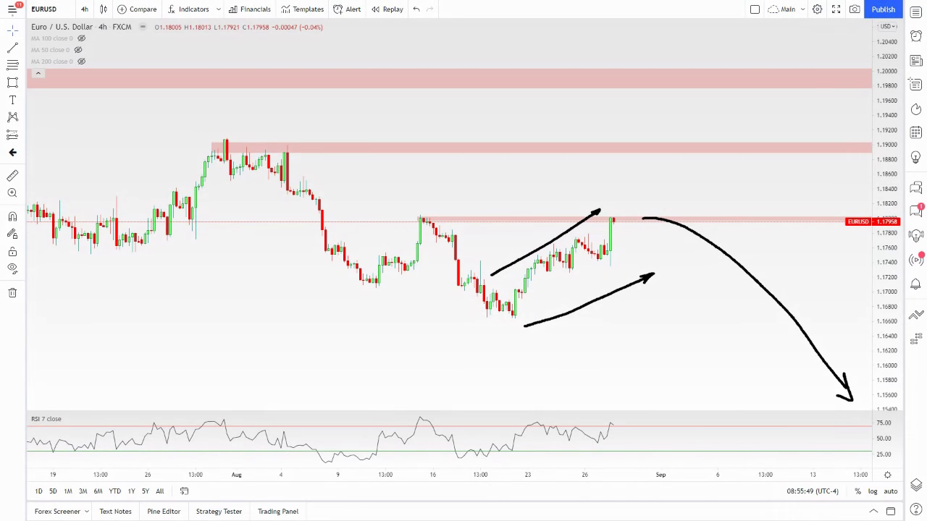
pyautogui.press('Escape')
# Step: Load the FXCM GBPUSD 4-hour chart and rescale it to show the price action from late July through August
pyautogui.moveTo(647, 284); pyautogui.dragTo(664, 283)
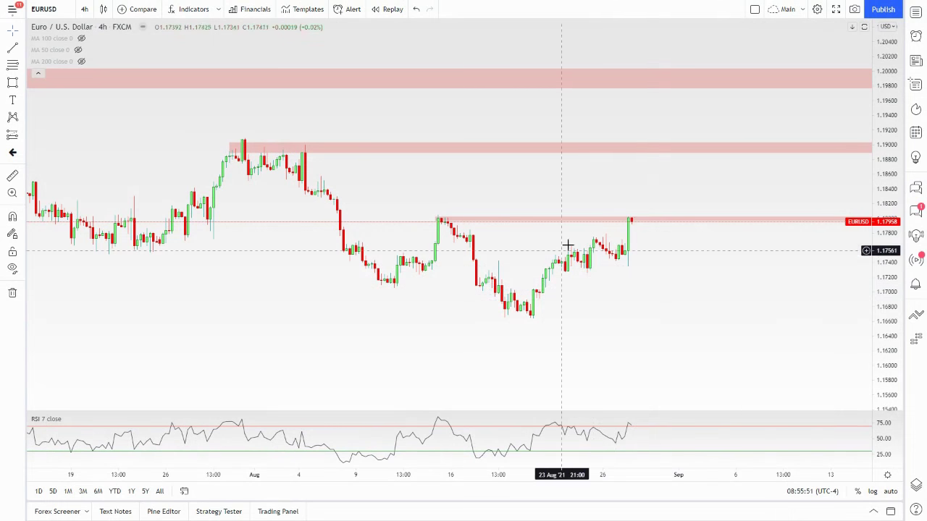
pyautogui.write('GBPUSD')
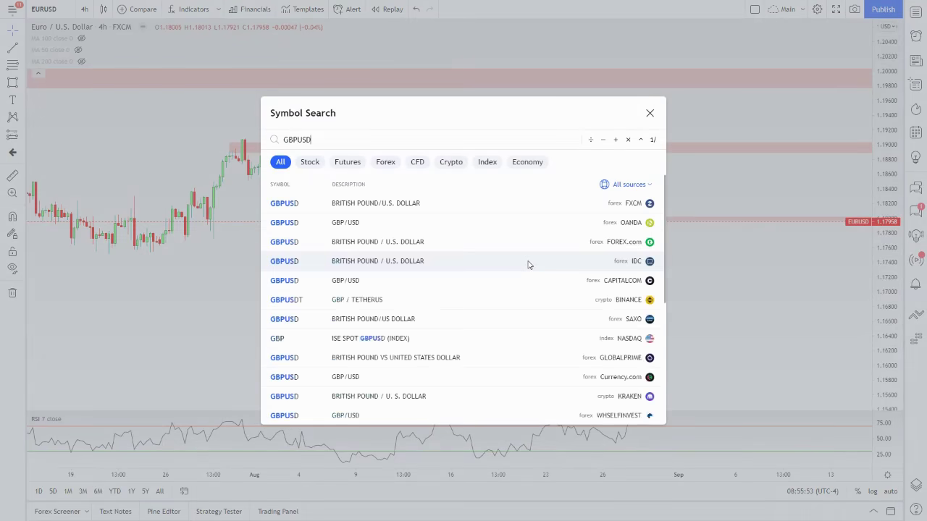
pyautogui.press('Return')
pyautogui.scroll(-3, 476, 242)
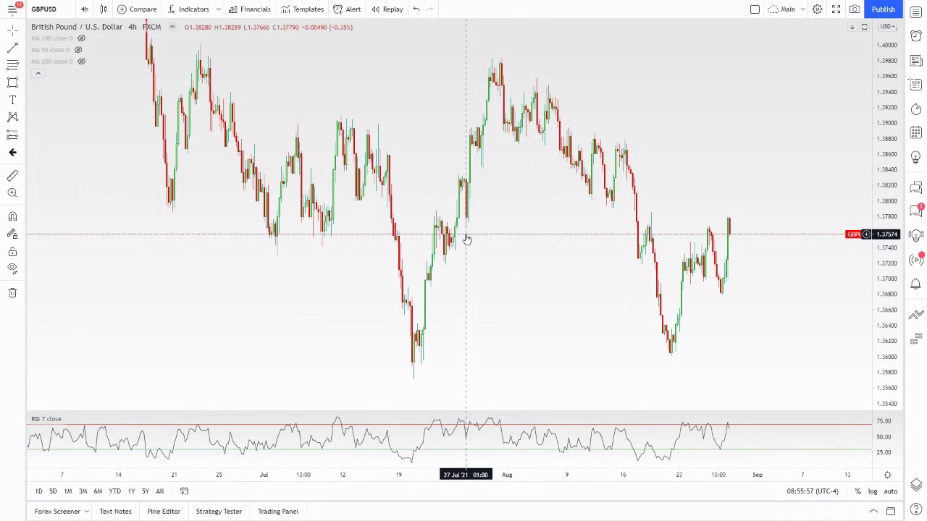
pyautogui.hscroll(2, 606, 131)
pyautogui.moveTo(884, 99); pyautogui.dragTo(886, 292)
pyautogui.scroll(-3, 540, 188)
pyautogui.scroll(4, 507, 174)
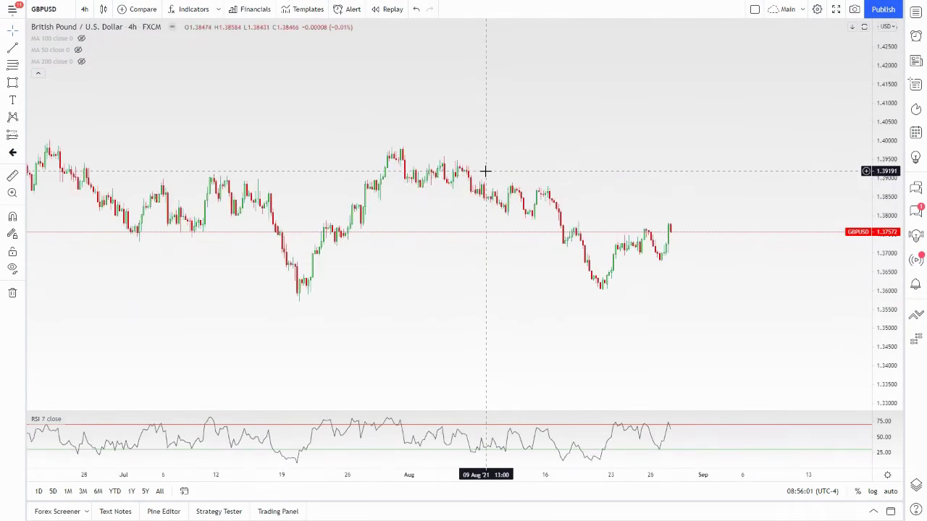
pyautogui.scroll(3, 485, 171)
pyautogui.moveTo(461, 141); pyautogui.dragTo(466, 125)
pyautogui.moveTo(879, 288); pyautogui.dragTo(876, 145)
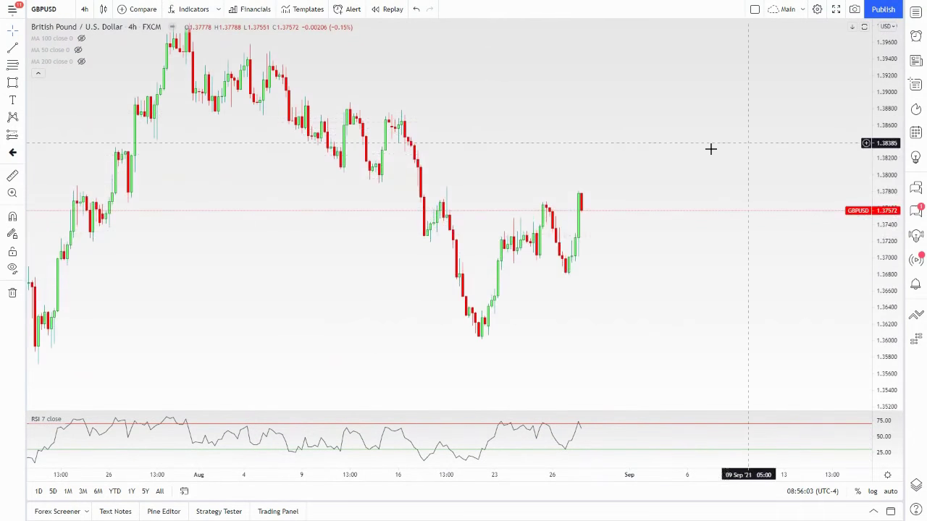
# Step: Draw a support rectangle across the July and August lows, from about 1.3616 down to 1.3595, and apply the Demand template
pyautogui.scroll(-3, 710, 149)
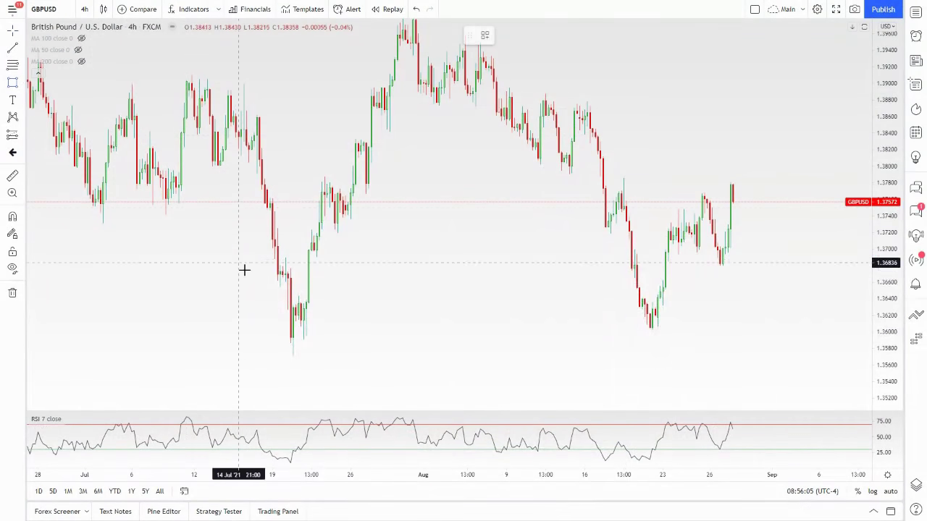
pyautogui.moveTo(285, 320)
pyautogui.mouseDown()
pyautogui.moveTo(536, 356)
pyautogui.moveTo(738, 336)
pyautogui.mouseUp()
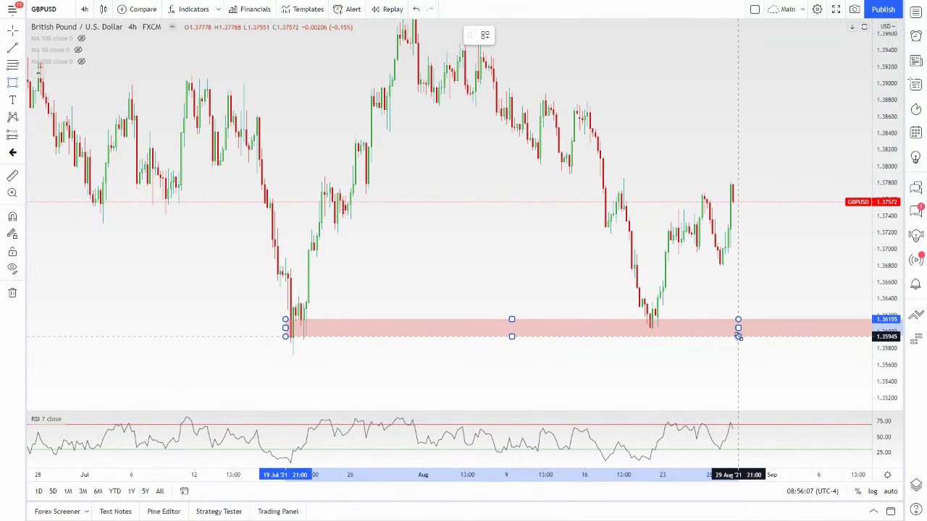
pyautogui.rightClick(738, 337)
pyautogui.moveTo(771, 345)
pyautogui.click(832, 385)
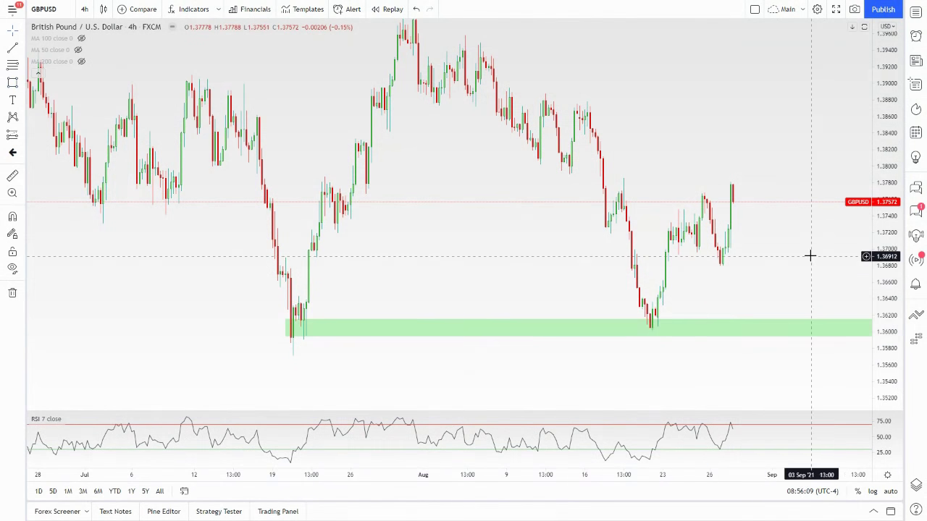
# Step: Draw a second demand rectangle at the 26 August low, from about 1.3691 to 1.3679, with its start aligned to that low
pyautogui.moveTo(716, 300); pyautogui.dragTo(680, 306)
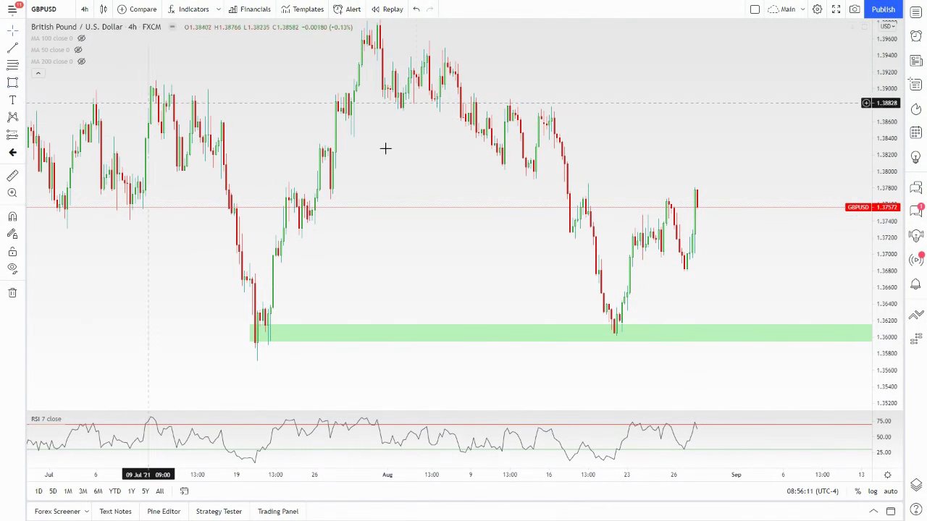
pyautogui.hotkey('alt', 'shift', 'r')
pyautogui.moveTo(674, 262); pyautogui.dragTo(789, 272)
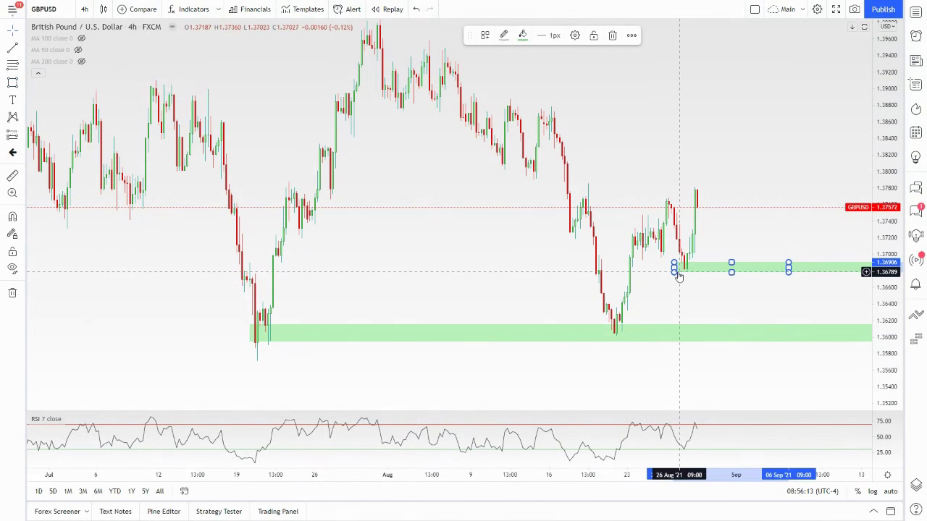
pyautogui.moveTo(674, 267); pyautogui.dragTo(685, 267)
pyautogui.click(751, 223)
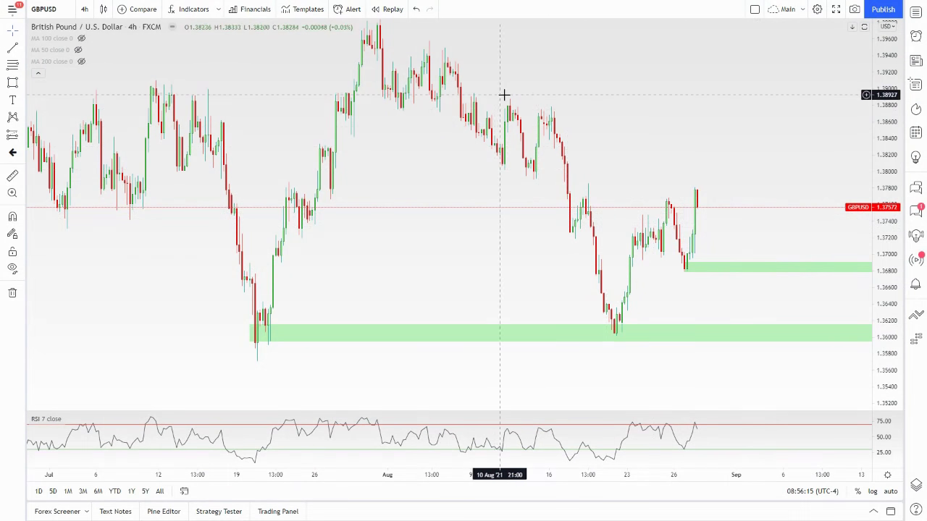
# Step: Draw a descending trend line from the 29 July high near 1.3982 along the August highs to about 1.3712 in early September
pyautogui.moveTo(503, 95); pyautogui.dragTo(486, 142)
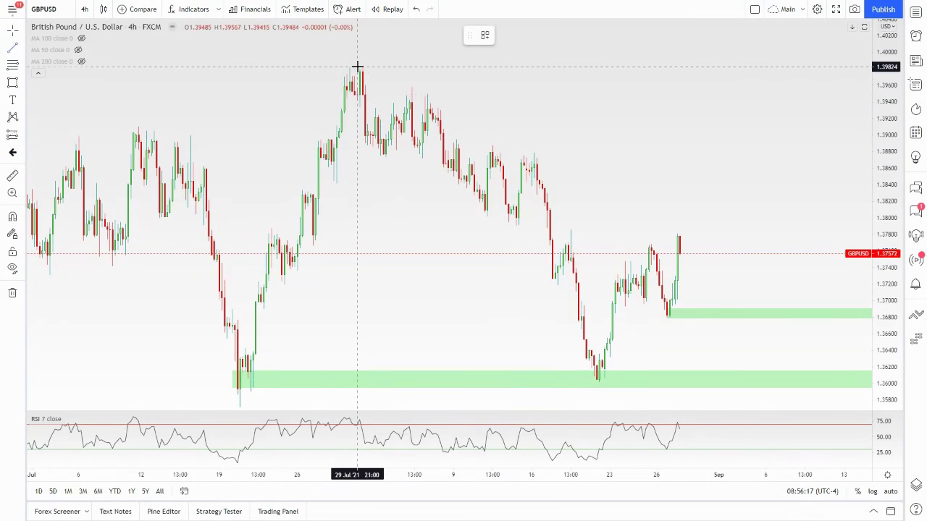
pyautogui.moveTo(354, 67)
pyautogui.mouseDown()
pyautogui.moveTo(768, 263)
pyautogui.moveTo(789, 290)
pyautogui.mouseUp()
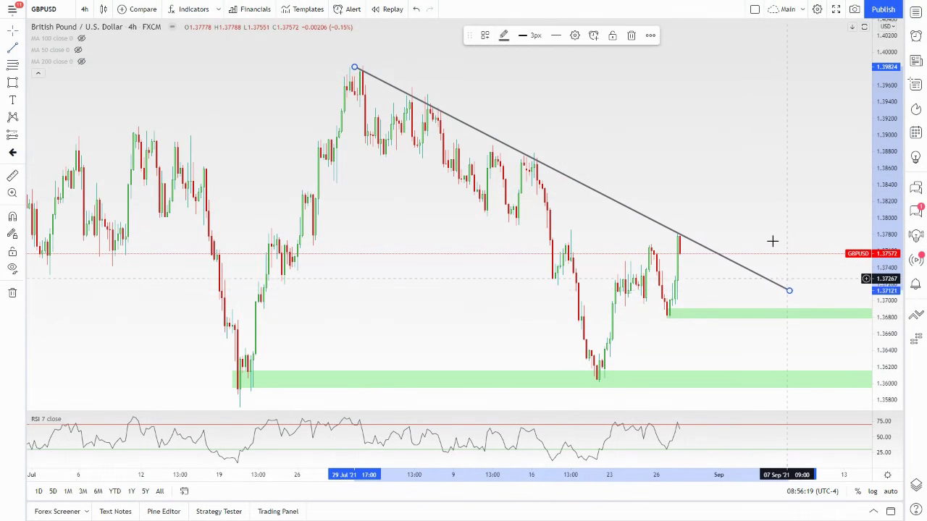
pyautogui.click(773, 241)
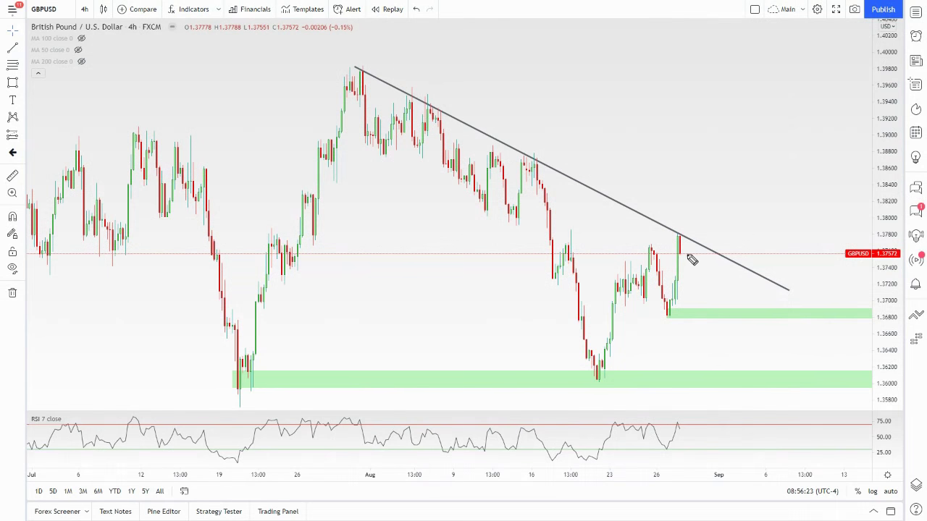
# Step: Sketch a zigzag breakout-and-retest arrow rising past the trend line and freehand dashes along the line, and clear the marks
pyautogui.moveTo(682, 251)
pyautogui.mouseDown()
pyautogui.moveTo(718, 186)
pyautogui.moveTo(741, 265)
pyautogui.moveTo(784, 129)
pyautogui.moveTo(783, 136)
pyautogui.mouseUp()
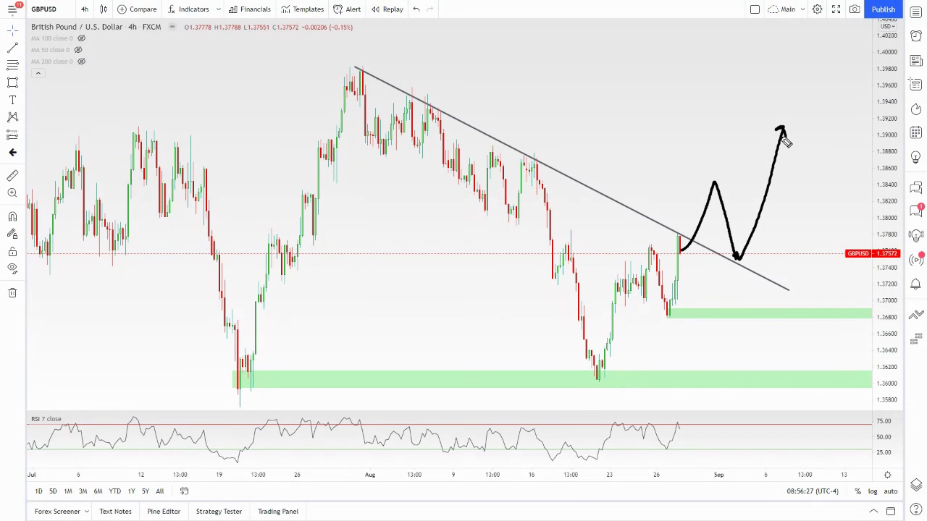
pyautogui.moveTo(331, 63); pyautogui.dragTo(373, 71)
pyautogui.moveTo(394, 81); pyautogui.dragTo(447, 110)
pyautogui.moveTo(462, 117); pyautogui.dragTo(502, 133)
pyautogui.moveTo(518, 139); pyautogui.dragTo(620, 184)
pyautogui.moveTo(666, 219); pyautogui.dragTo(687, 239)
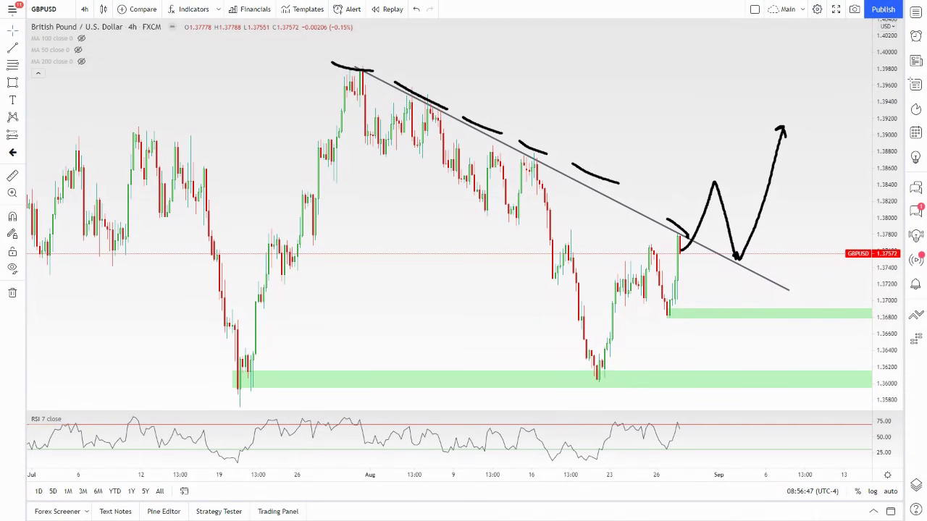
pyautogui.press('e')
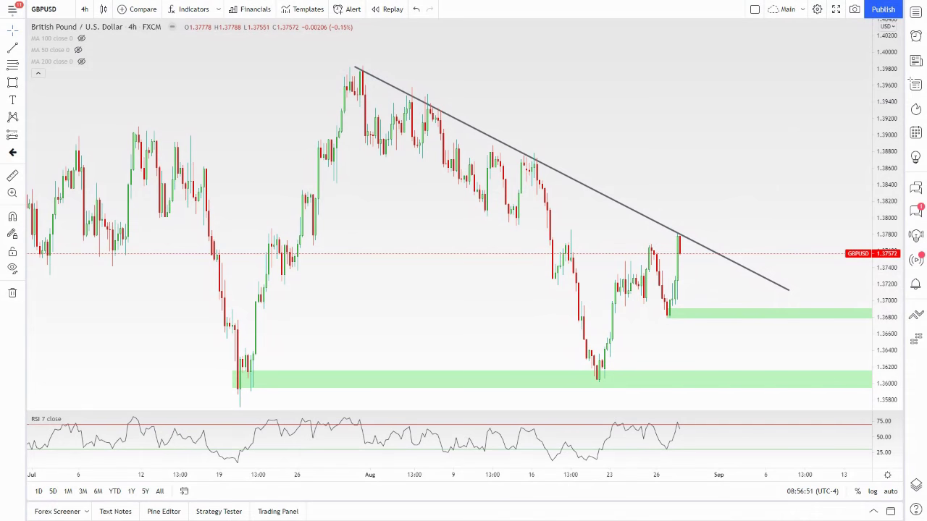
# Step: Draw a rectangle from the 17 August high, about 1.3773 down to 1.3761, and apply the Supply template
pyautogui.click(12, 82)
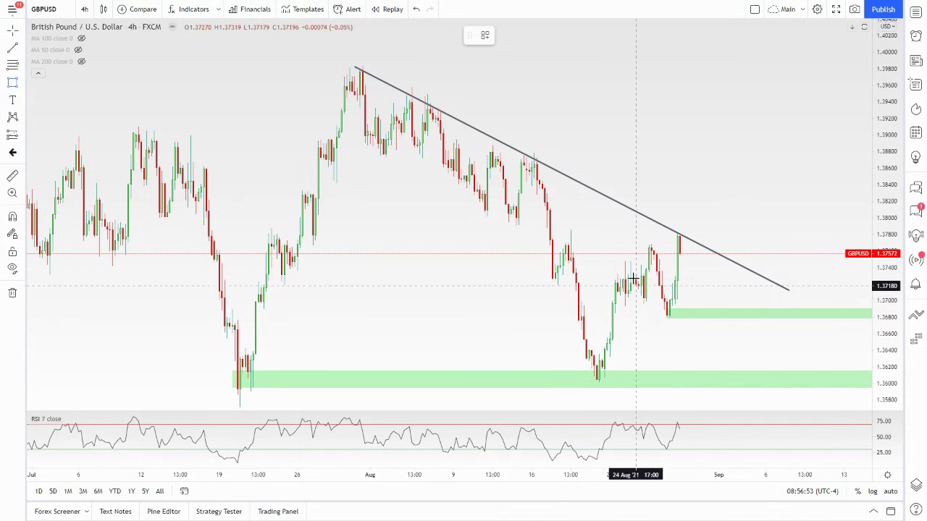
pyautogui.moveTo(563, 240); pyautogui.dragTo(757, 249)
pyautogui.rightClick(757, 251)
pyautogui.moveTo(797, 261)
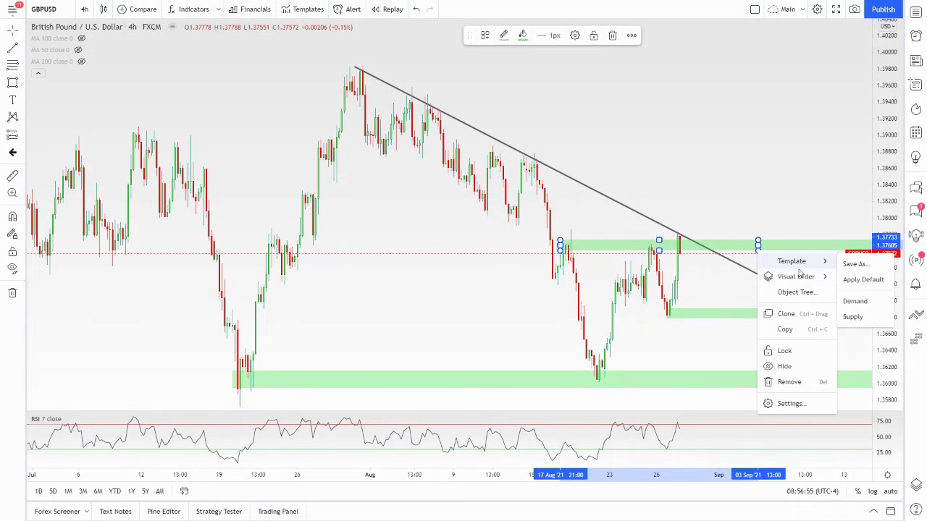
pyautogui.click(849, 316)
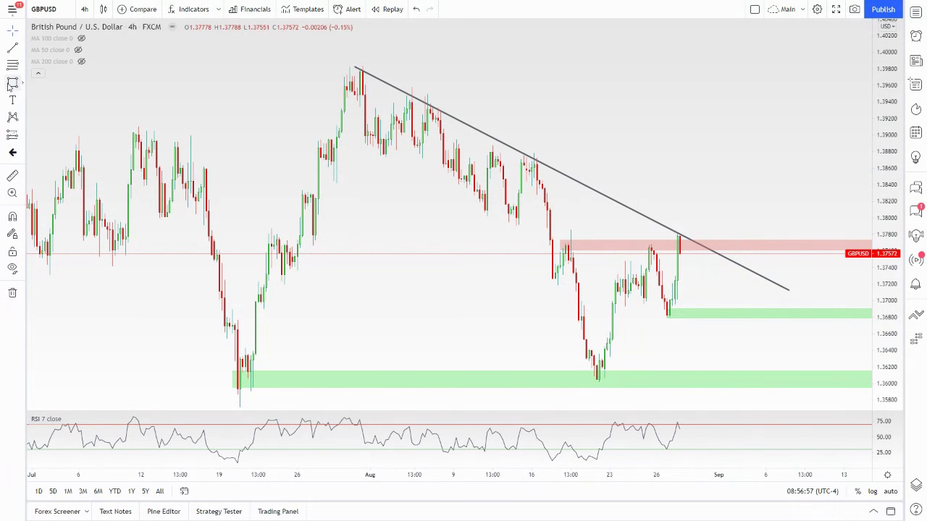
# Step: Draw a second supply rectangle over the mid-August highs, about 1.3877 to 1.3861, and extend its start back to early August
pyautogui.moveTo(478, 153); pyautogui.dragTo(712, 166)
pyautogui.click(601, 142)
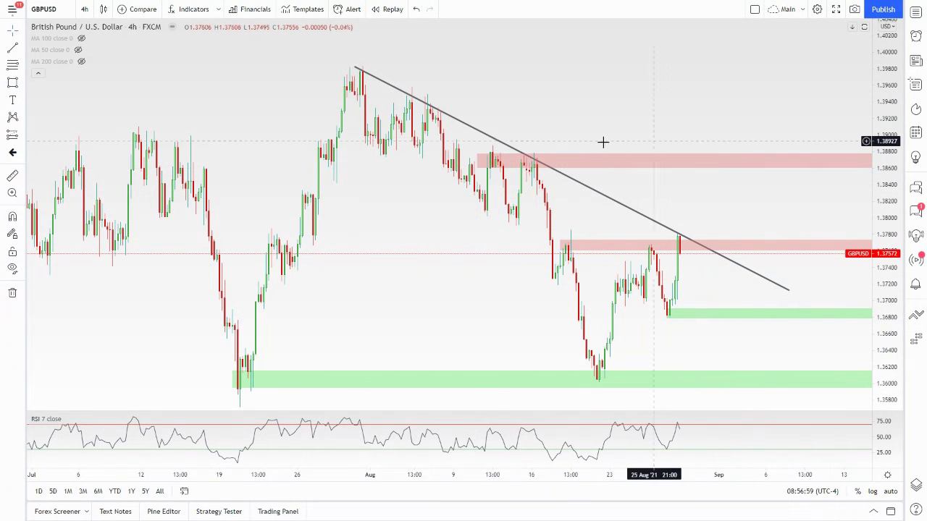
pyautogui.click(477, 161)
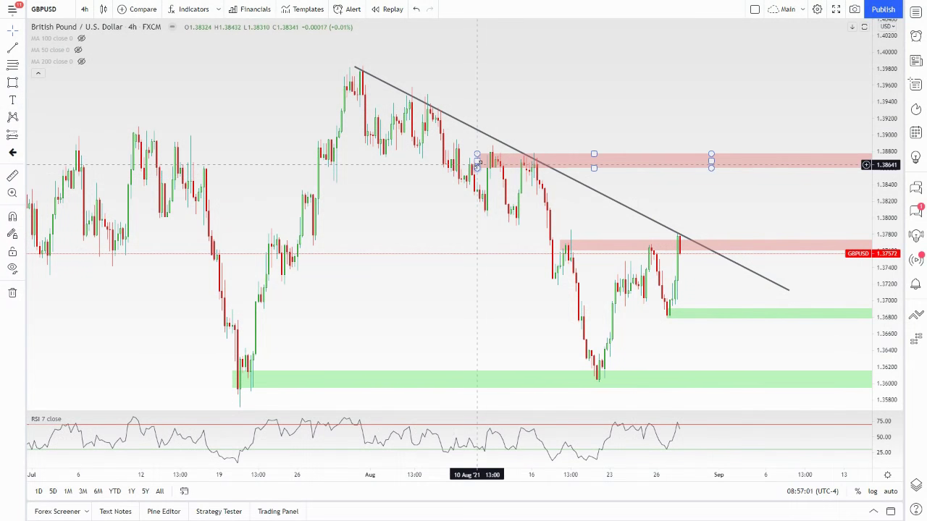
pyautogui.moveTo(477, 161); pyautogui.dragTo(443, 160)
pyautogui.click(623, 118)
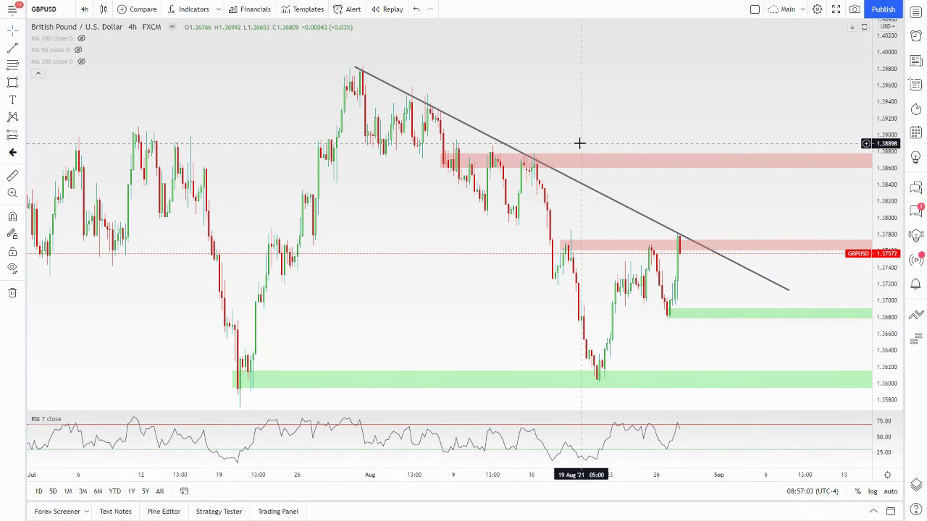
# Step: Circle the latest candles where the trend line meets the lower supply zone, and clear the mark
pyautogui.moveTo(630, 123); pyautogui.dragTo(583, 97)
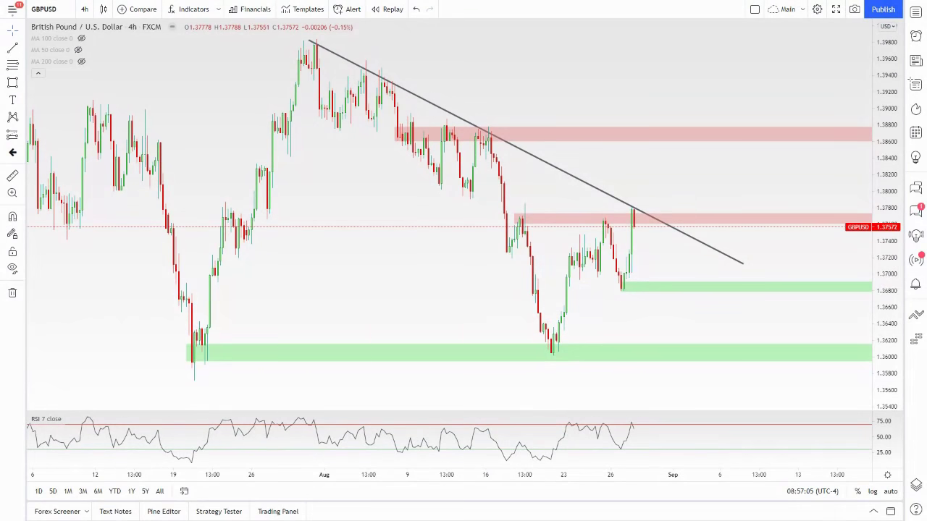
pyautogui.moveTo(627, 209); pyautogui.dragTo(665, 225)
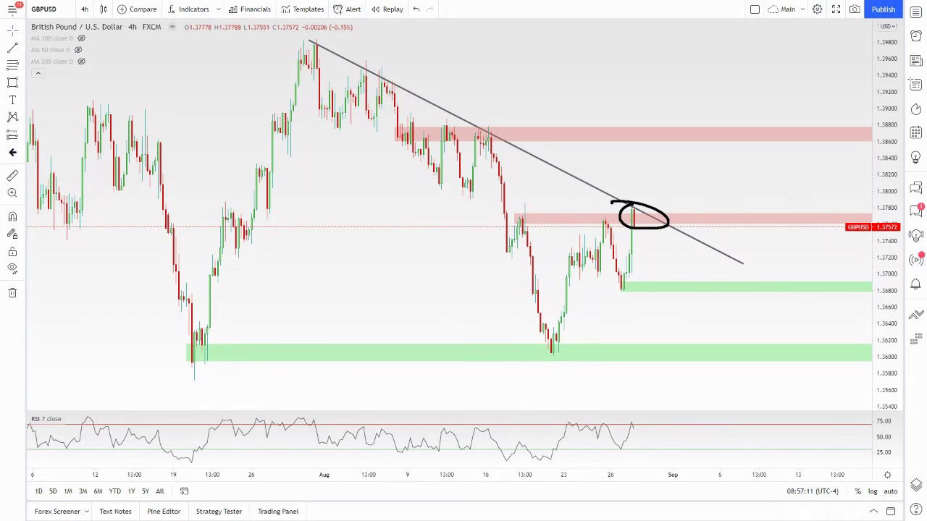
pyautogui.press('Escape')
# Step: Switch the GBPUSD chart to the 1-hour timeframe
pyautogui.click(71, 8)
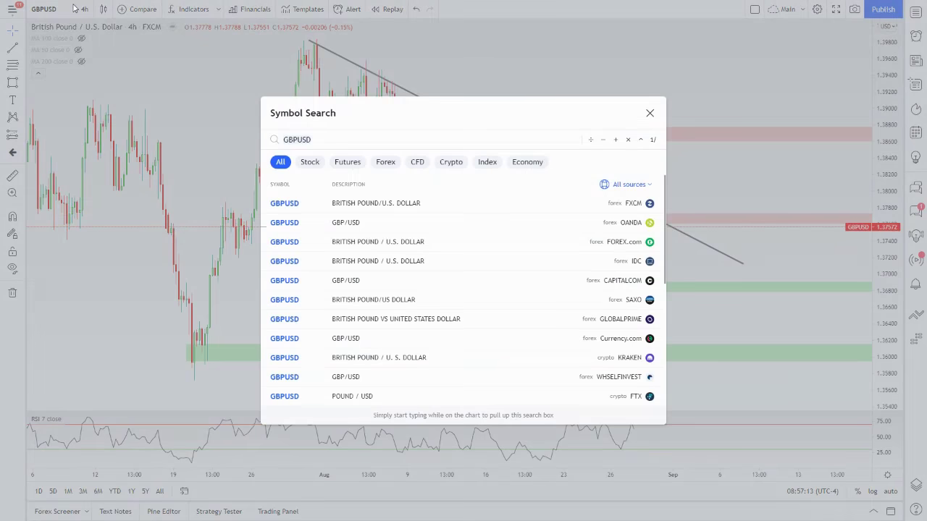
pyautogui.click(84, 9)
pyautogui.click(84, 10)
pyautogui.click(101, 234)
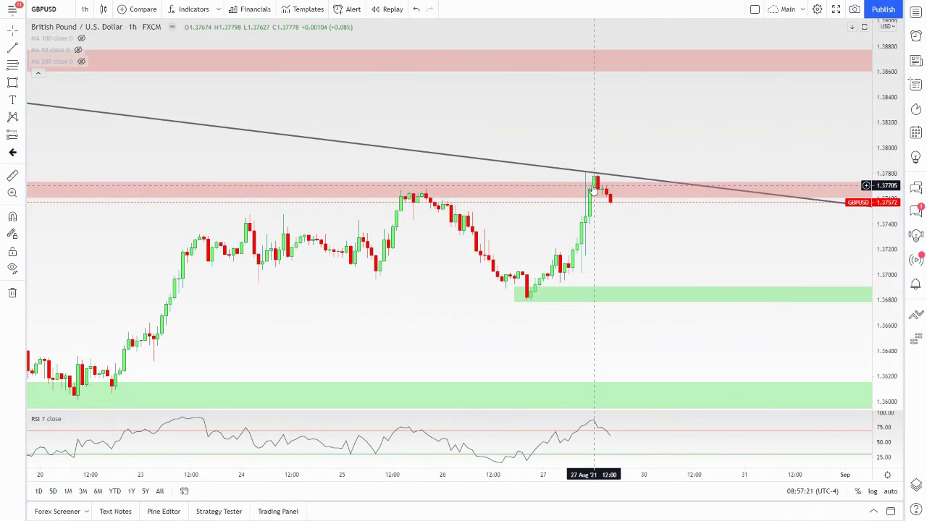
# Step: Sketch arcs under the two swing lows and a falling arrow through the upper demand zone toward the lower one, and clear the marks
pyautogui.scroll(-2, 642, 248)
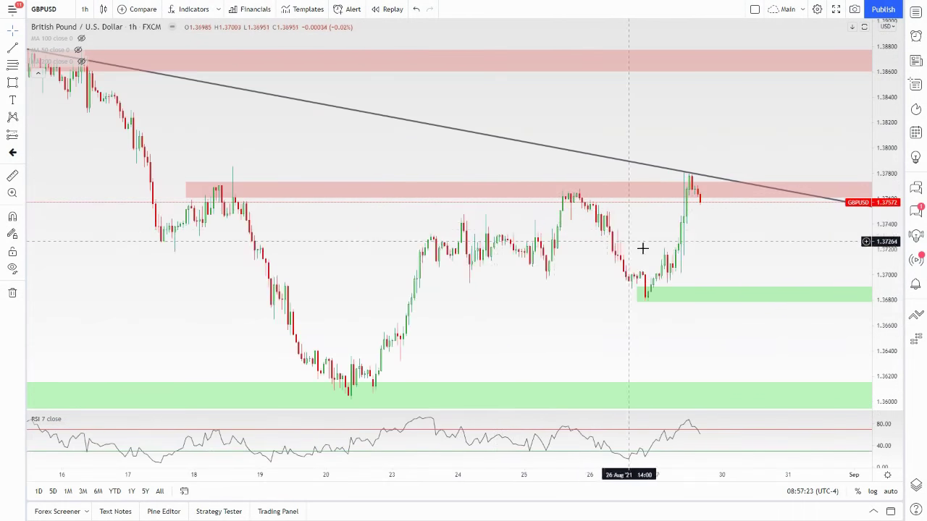
pyautogui.click(407, 168)
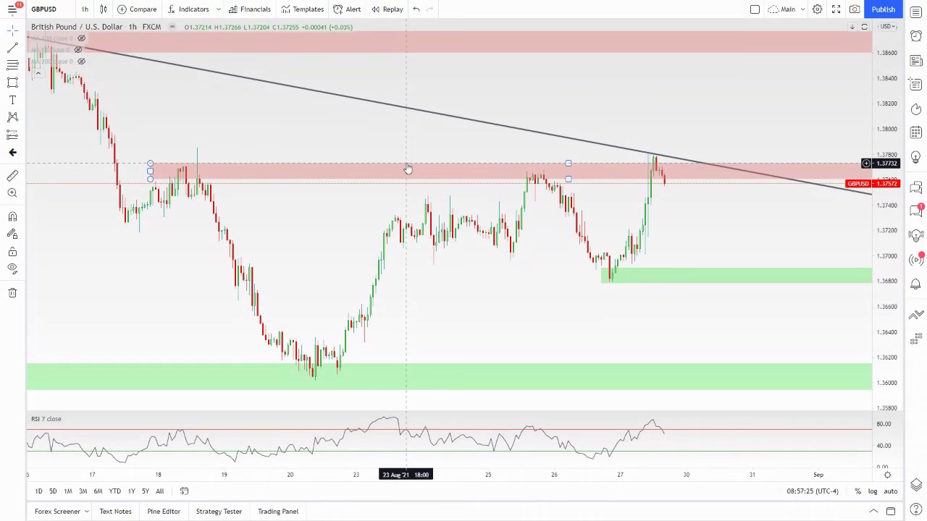
pyautogui.moveTo(573, 319); pyautogui.dragTo(528, 307)
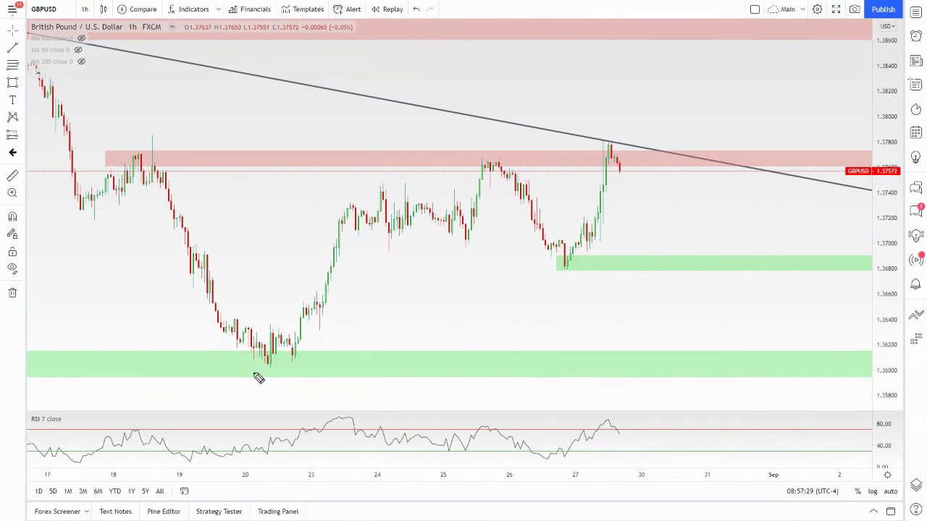
pyautogui.moveTo(253, 374); pyautogui.dragTo(319, 371)
pyautogui.moveTo(524, 281); pyautogui.dragTo(592, 269)
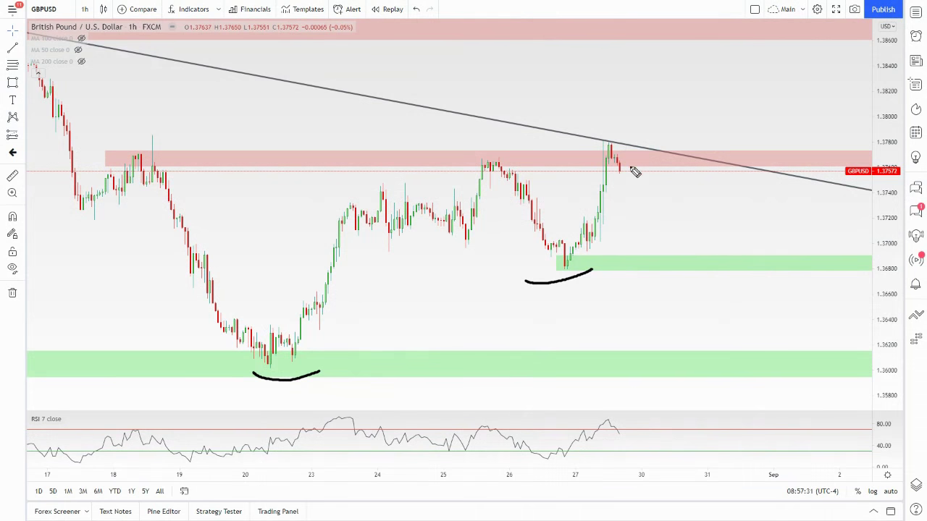
pyautogui.moveTo(626, 169)
pyautogui.mouseDown()
pyautogui.moveTo(727, 304)
pyautogui.moveTo(757, 281)
pyautogui.moveTo(797, 356)
pyautogui.moveTo(783, 358)
pyautogui.mouseUp()
pyautogui.moveTo(744, 275)
pyautogui.mouseDown()
pyautogui.moveTo(703, 293)
pyautogui.moveTo(711, 288)
pyautogui.mouseUp()
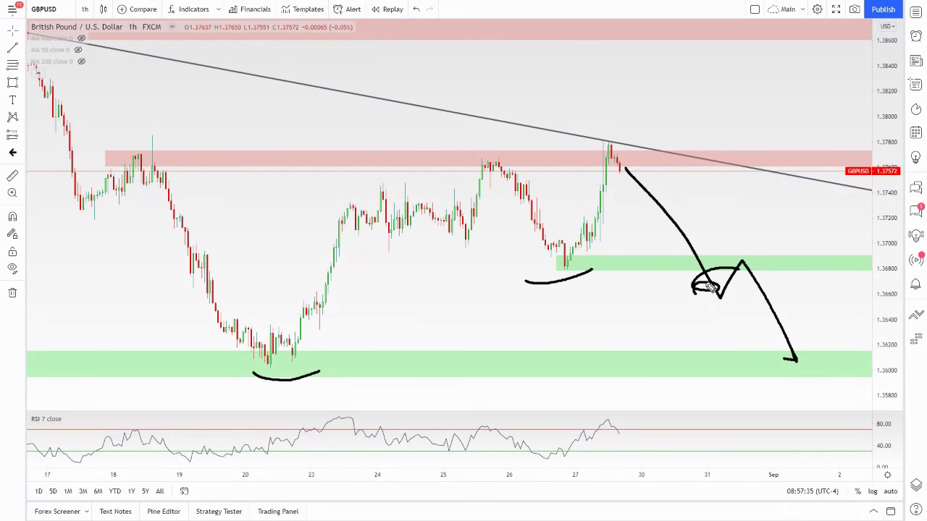
pyautogui.press('Escape')
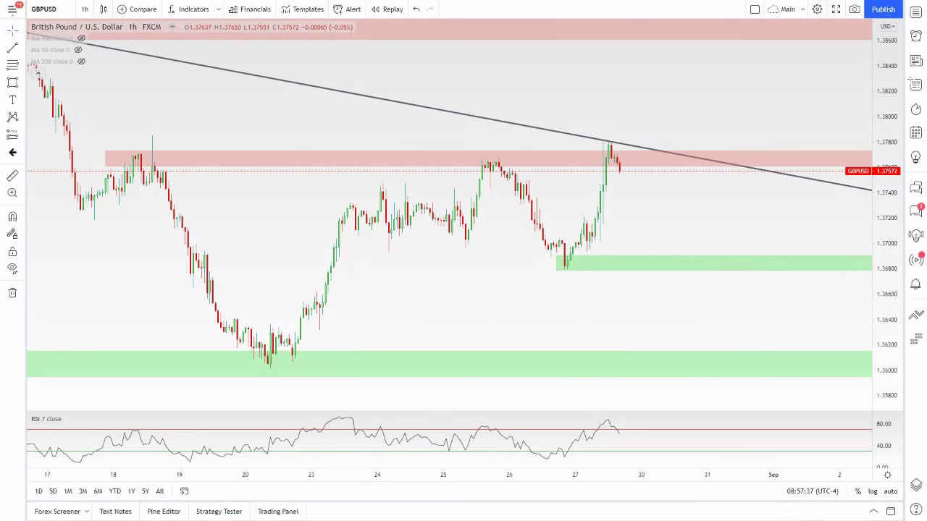
# Step: Load the USDJPY chart from FXCM
pyautogui.moveTo(561, 189); pyautogui.dragTo(608, 164)
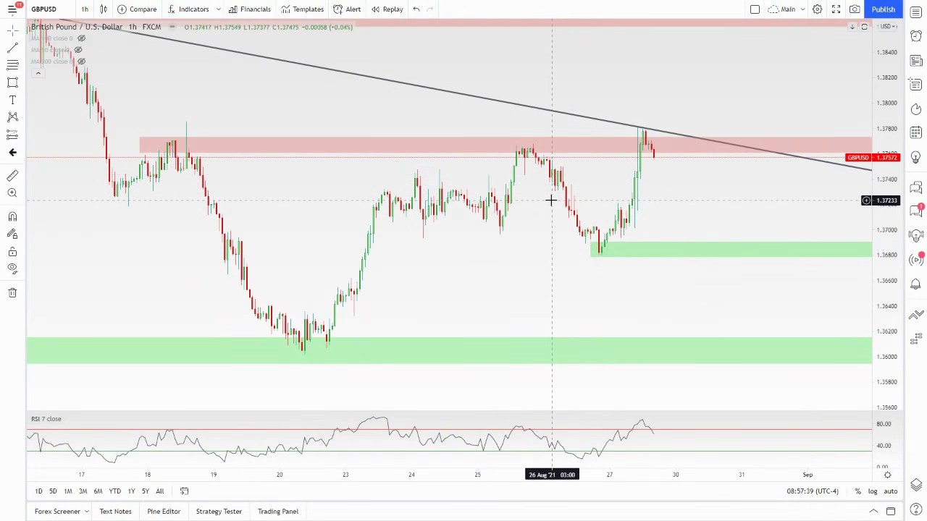
pyautogui.write('USDJPY')
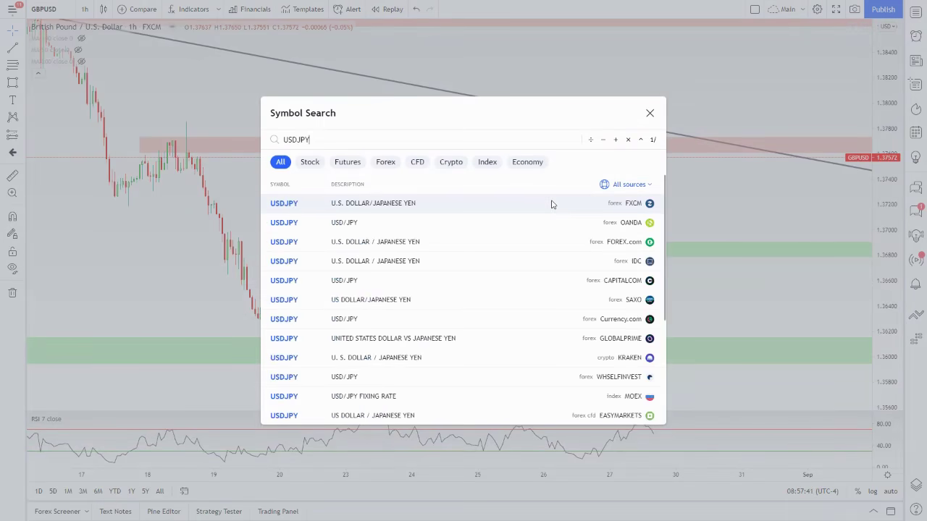
pyautogui.press('Return')
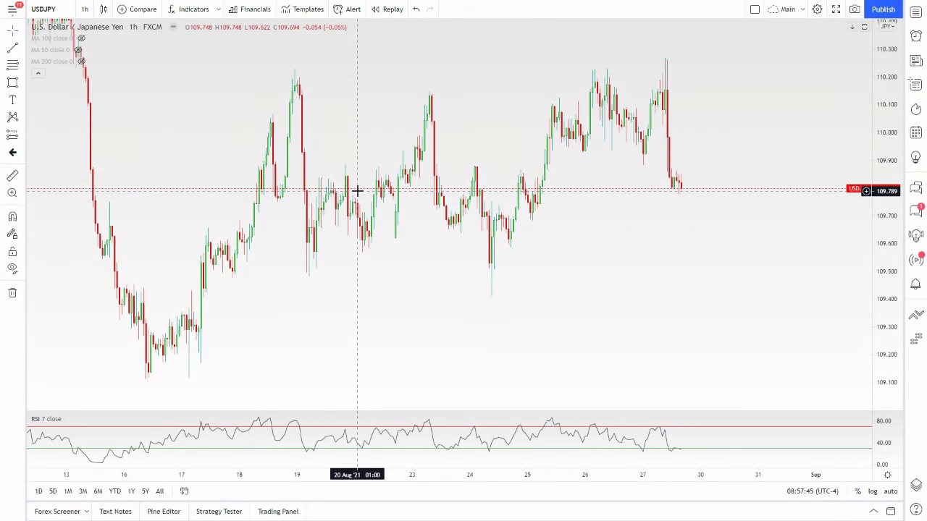
# Step: Switch the USDJPY chart to the 4-hour timeframe and turn on automatic price scaling
pyautogui.scroll(3, 468, 192)
pyautogui.moveTo(461, 235); pyautogui.dragTo(573, 261)
pyautogui.hscroll(-3, 757, 169)
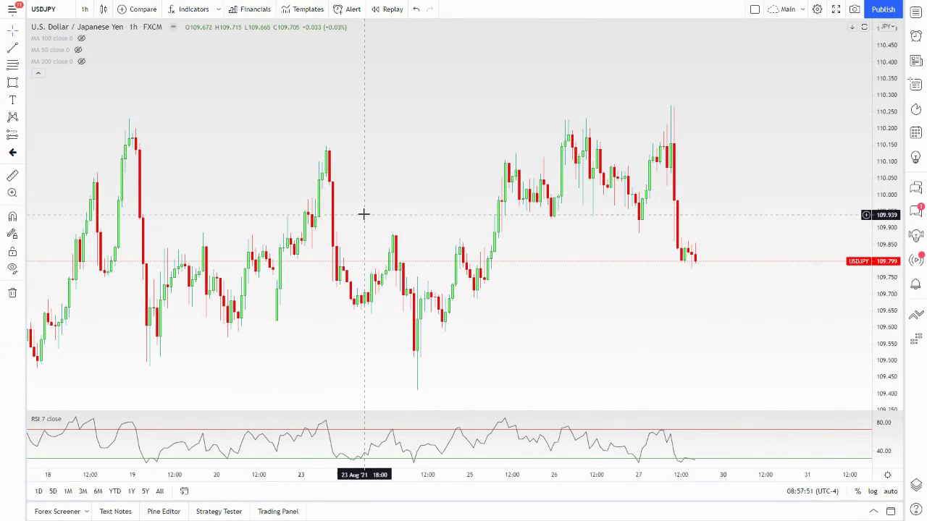
pyautogui.click(85, 11)
pyautogui.click(114, 279)
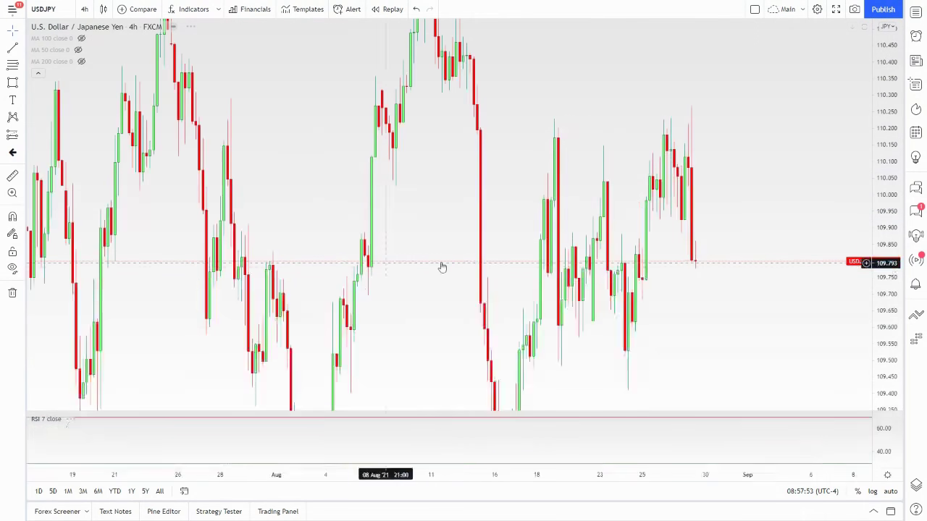
pyautogui.click(890, 492)
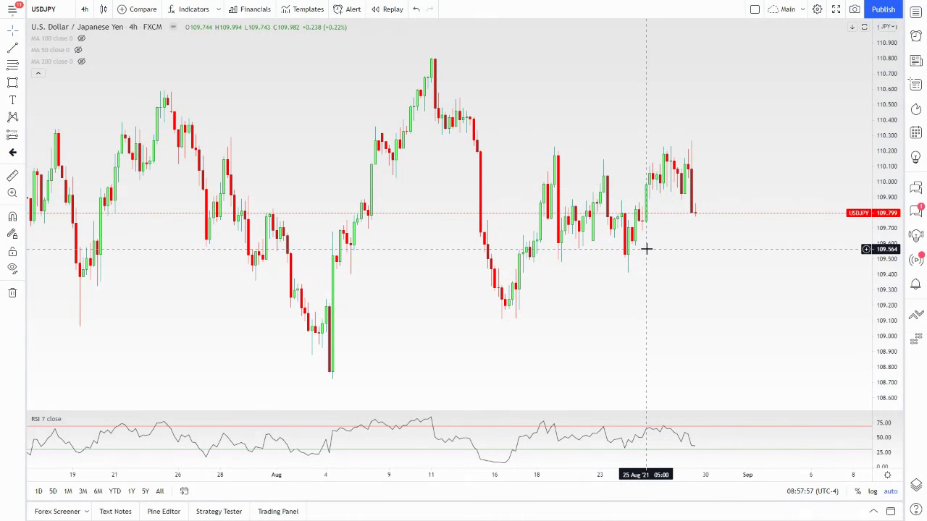
# Step: Draw a supply rectangle across the July and August highs, about 110.70 to 110.55, starting in early July
pyautogui.scroll(-3, 389, 219)
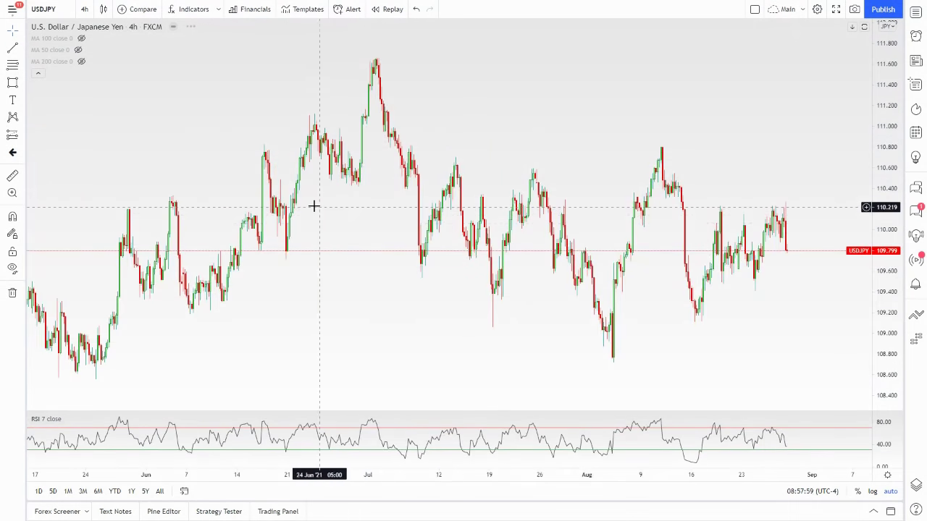
pyautogui.scroll(-5, 202, 136)
pyautogui.scroll(4, 217, 159)
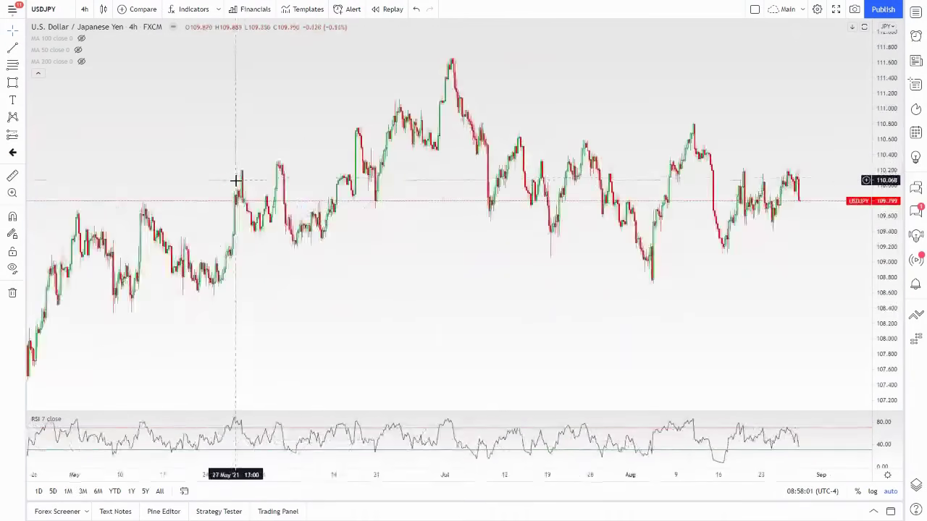
pyautogui.scroll(3, 232, 179)
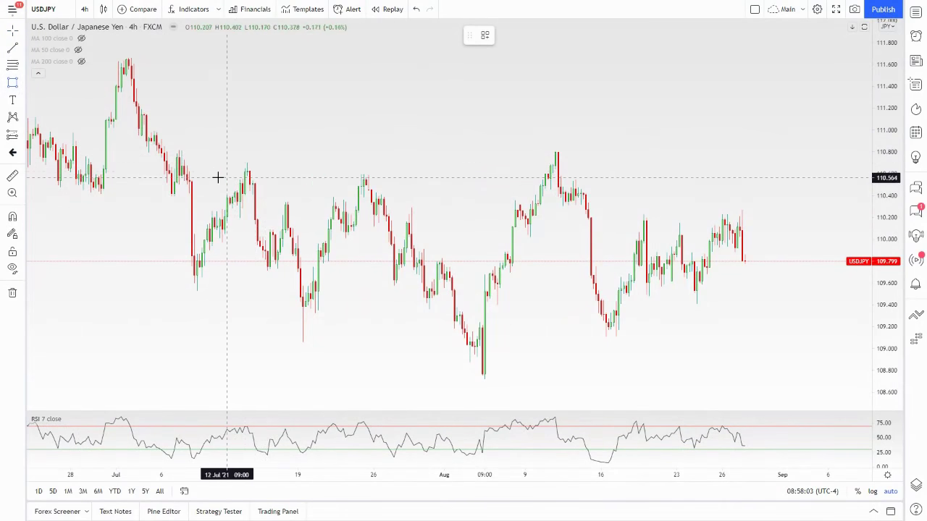
pyautogui.moveTo(182, 161); pyautogui.dragTo(689, 190)
pyautogui.click(131, 87)
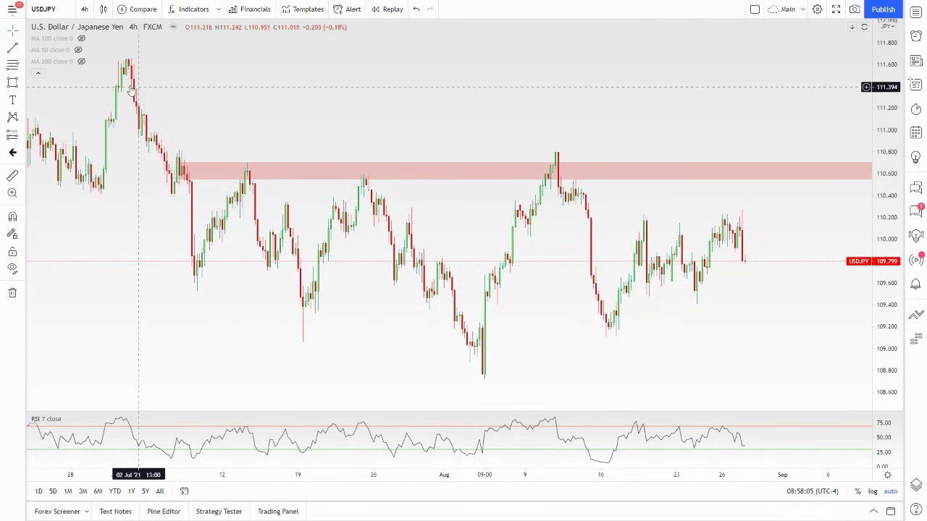
# Step: Draw a rectangle over the July and August lows, about 109.159 to 108.819, and give it the green demand-zone style
pyautogui.hotkey('alt', 'shift', 'r')
pyautogui.moveTo(293, 331)
pyautogui.mouseDown()
pyautogui.moveTo(737, 372)
pyautogui.moveTo(786, 367)
pyautogui.mouseUp()
pyautogui.click(811, 286)
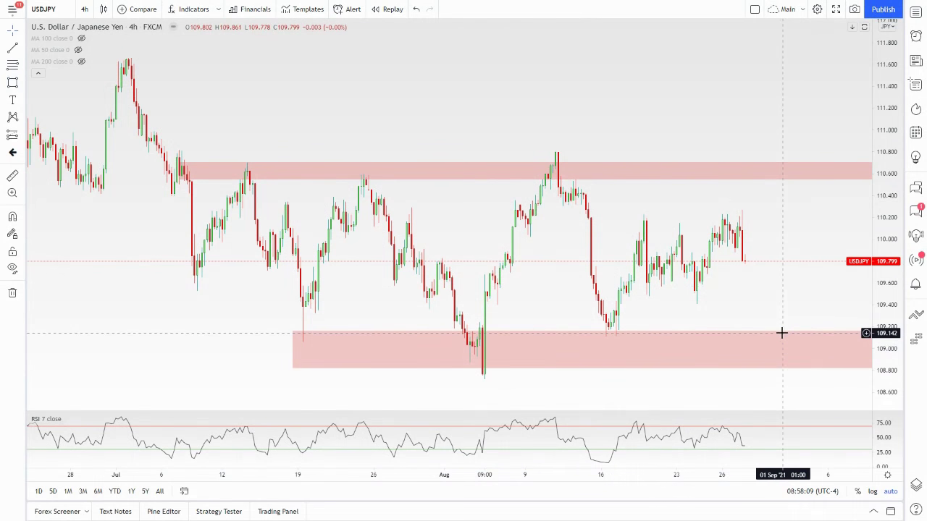
pyautogui.click(781, 333)
pyautogui.rightClick(783, 336)
pyautogui.moveTo(803, 346)
pyautogui.click(878, 385)
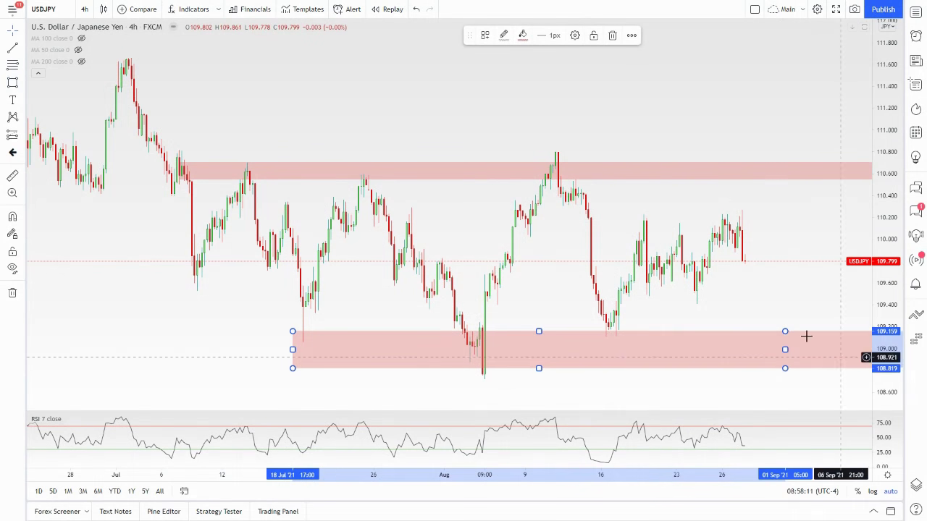
# Step: Sketch horizontal lines along the supply and demand zones with a zigzag swinging between them, and clear the marks
pyautogui.hscroll(1, 599, 157)
pyautogui.moveTo(598, 157); pyautogui.dragTo(627, 137)
pyautogui.moveTo(885, 229); pyautogui.dragTo(885, 251)
pyautogui.moveTo(807, 223); pyautogui.dragTo(782, 178)
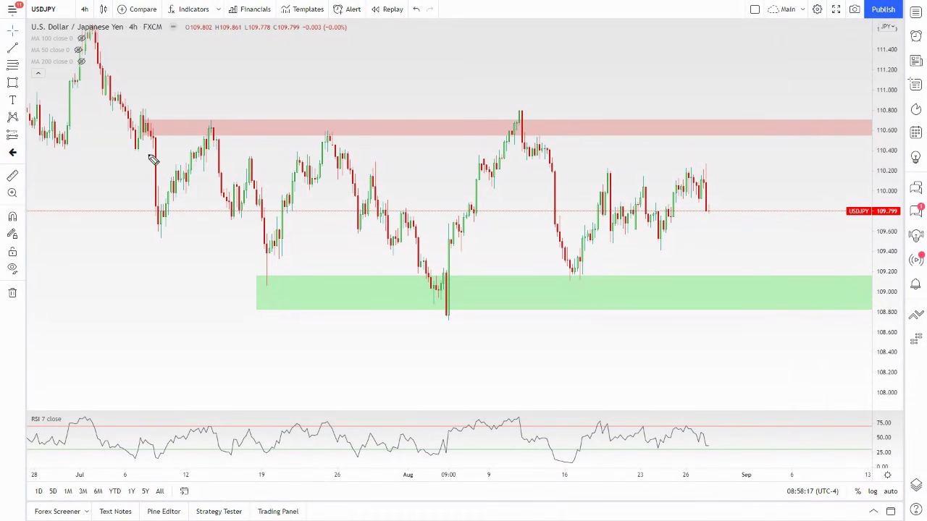
pyautogui.moveTo(327, 128); pyautogui.dragTo(723, 132)
pyautogui.moveTo(327, 303); pyautogui.dragTo(801, 312)
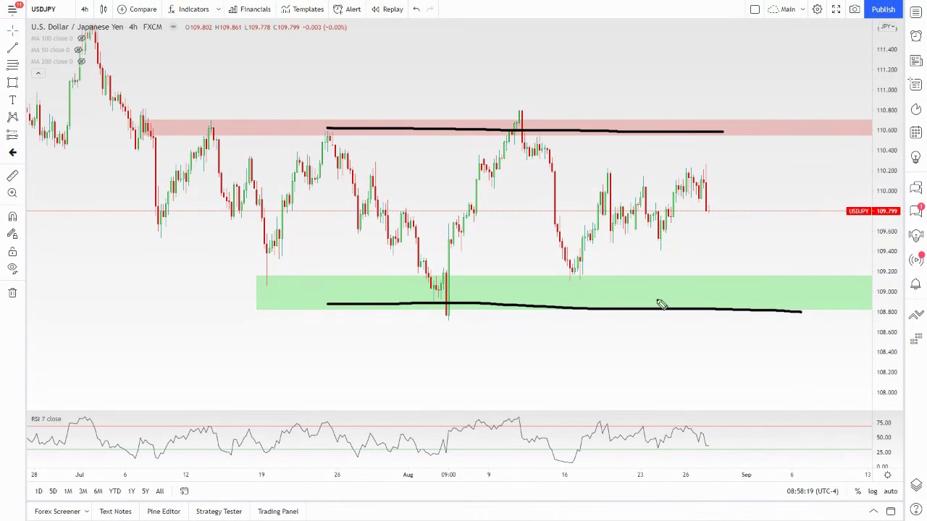
pyautogui.moveTo(181, 137)
pyautogui.mouseDown()
pyautogui.moveTo(231, 162)
pyautogui.moveTo(446, 126)
pyautogui.moveTo(648, 212)
pyautogui.moveTo(665, 96)
pyautogui.mouseUp()
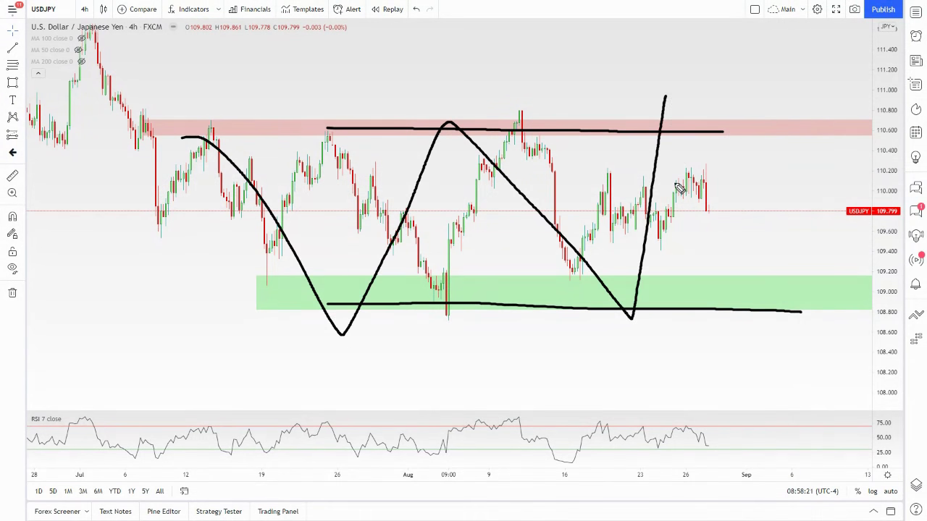
pyautogui.press('e')
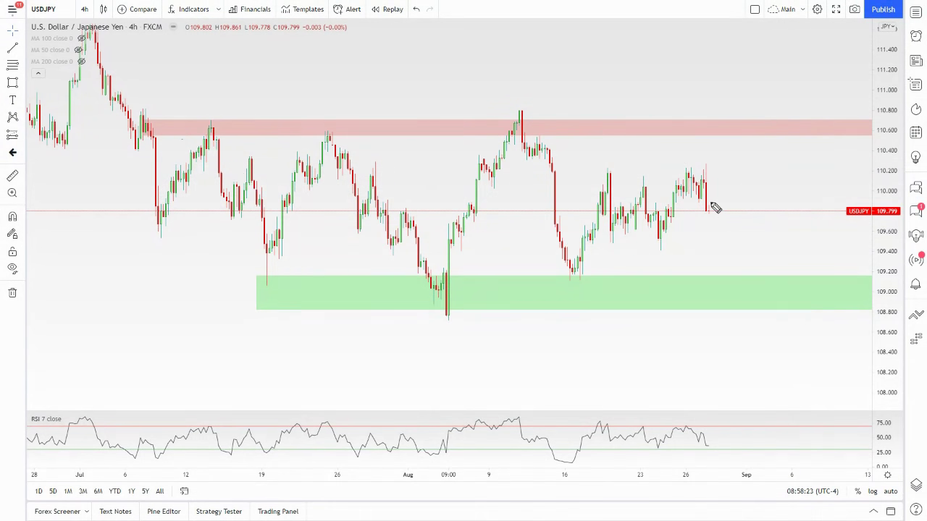
# Step: Sketch breakout paths above the supply zone and below the demand zone, mark both crossings with short lines, and clear the marks
pyautogui.moveTo(709, 211)
pyautogui.mouseDown()
pyautogui.moveTo(721, 200)
pyautogui.moveTo(744, 73)
pyautogui.moveTo(766, 116)
pyautogui.moveTo(787, 8)
pyautogui.moveTo(767, 333)
pyautogui.moveTo(811, 319)
pyautogui.moveTo(853, 411)
pyautogui.mouseUp()
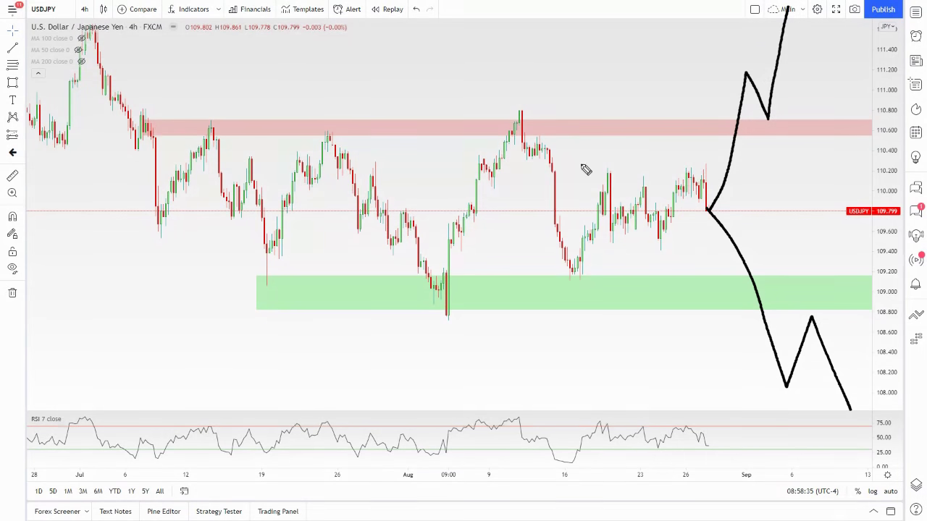
pyautogui.moveTo(708, 124); pyautogui.dragTo(753, 126)
pyautogui.moveTo(690, 292); pyautogui.dragTo(757, 284)
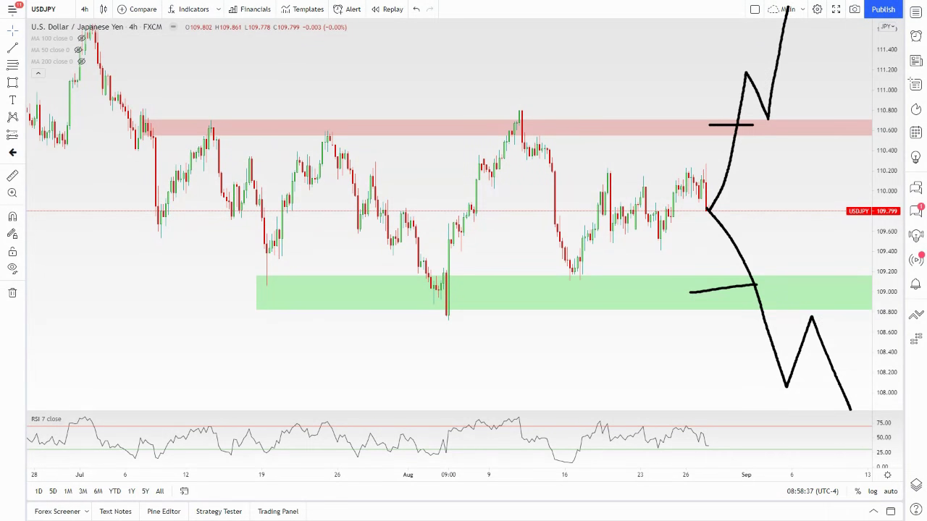
pyautogui.press('Escape')
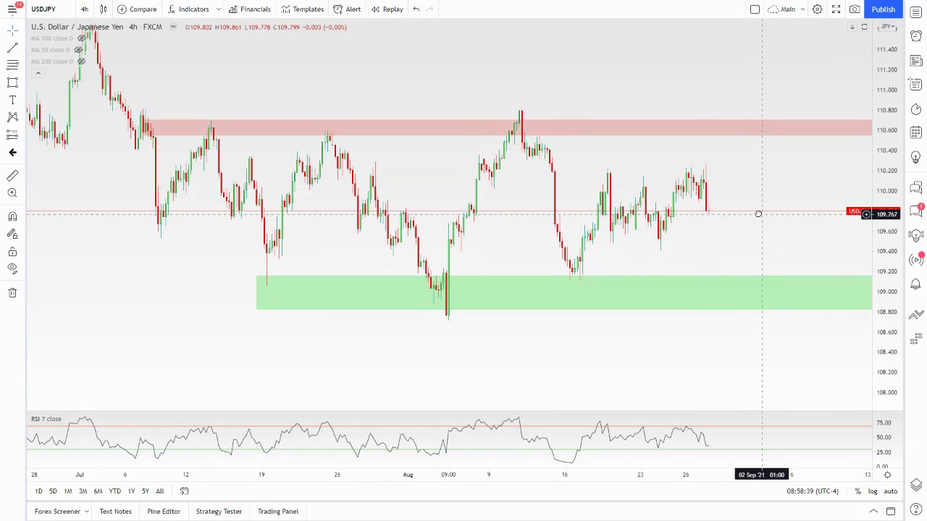
# Step: Load the USDCAD chart
pyautogui.moveTo(760, 213); pyautogui.dragTo(749, 212)
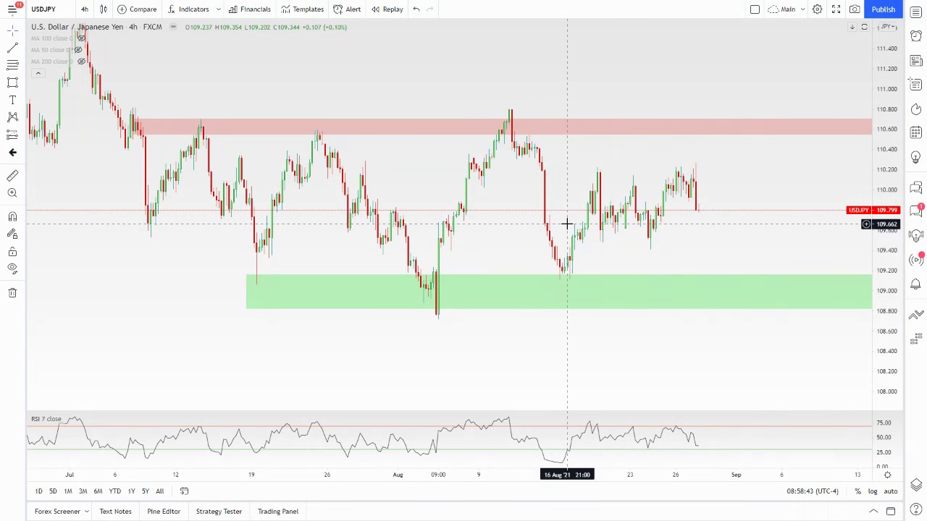
pyautogui.write('USDCAD')
pyautogui.press('Return')
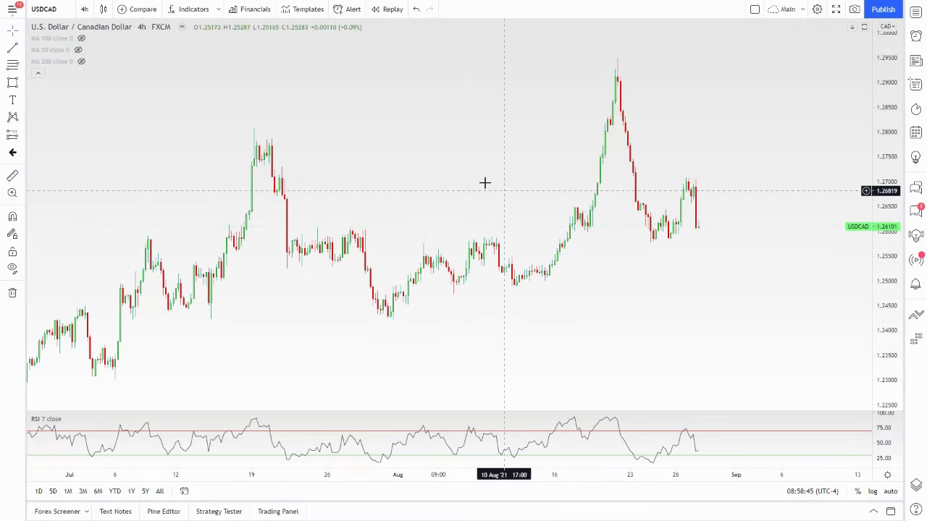
# Step: Draw a green demand rectangle over the late-August lows, about 1.2616 to 1.2580, starting around 17 August
pyautogui.scroll(3, 485, 182)
pyautogui.moveTo(376, 164); pyautogui.dragTo(418, 159)
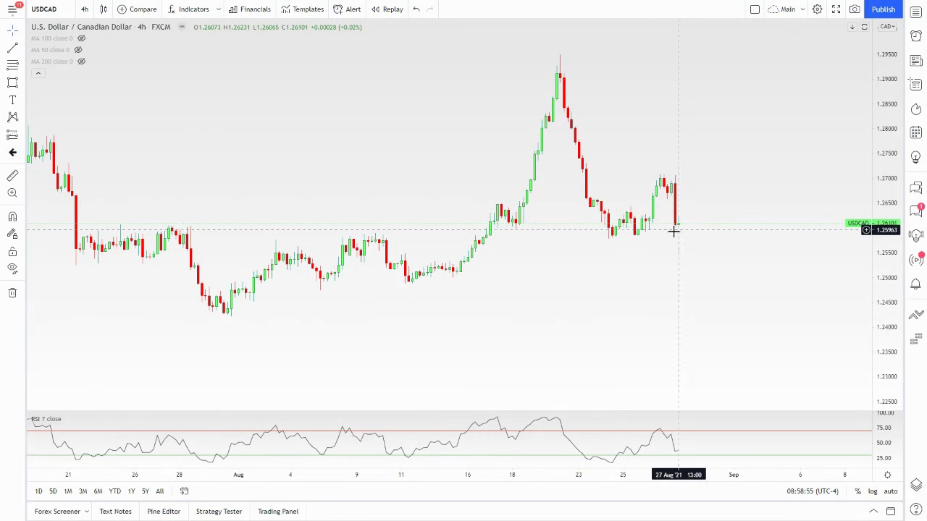
pyautogui.scroll(-1, 677, 231)
pyautogui.scroll(2, 594, 253)
pyautogui.scroll(1, 571, 261)
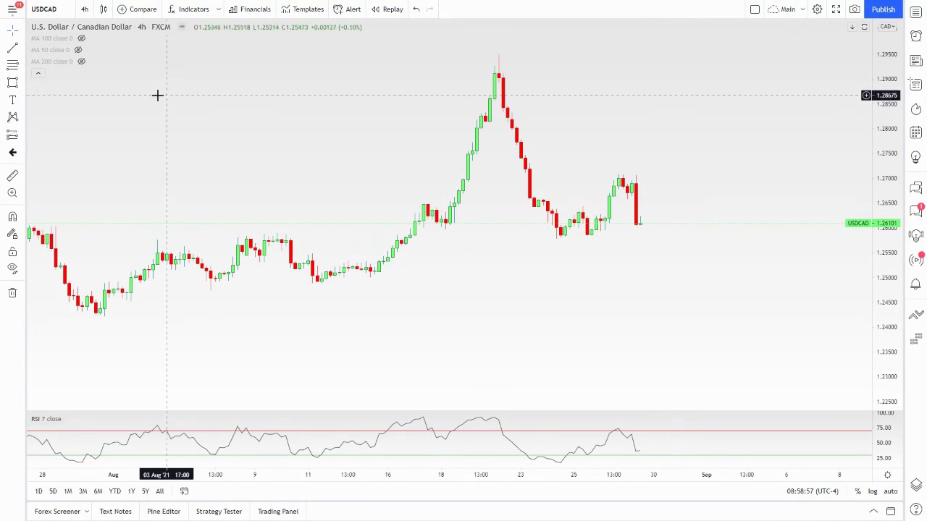
pyautogui.click(12, 83)
pyautogui.moveTo(432, 220); pyautogui.dragTo(707, 237)
pyautogui.click(600, 242)
pyautogui.moveTo(548, 301); pyautogui.dragTo(511, 295)
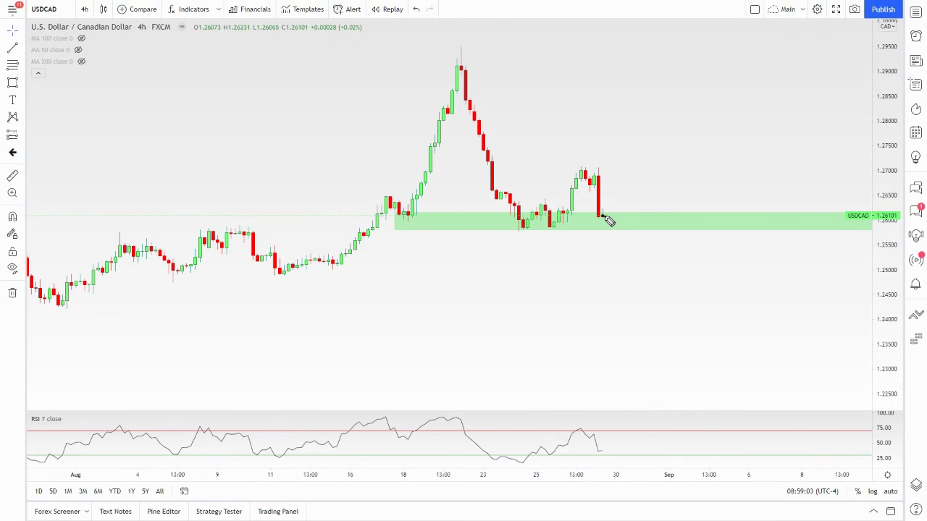
# Step: Sketch a break, retest and drop below the demand zone, write a double-underlined "CAD" above it, and clear the marks
pyautogui.moveTo(603, 217)
pyautogui.mouseDown()
pyautogui.moveTo(627, 262)
pyautogui.moveTo(663, 230)
pyautogui.moveTo(701, 333)
pyautogui.mouseUp()
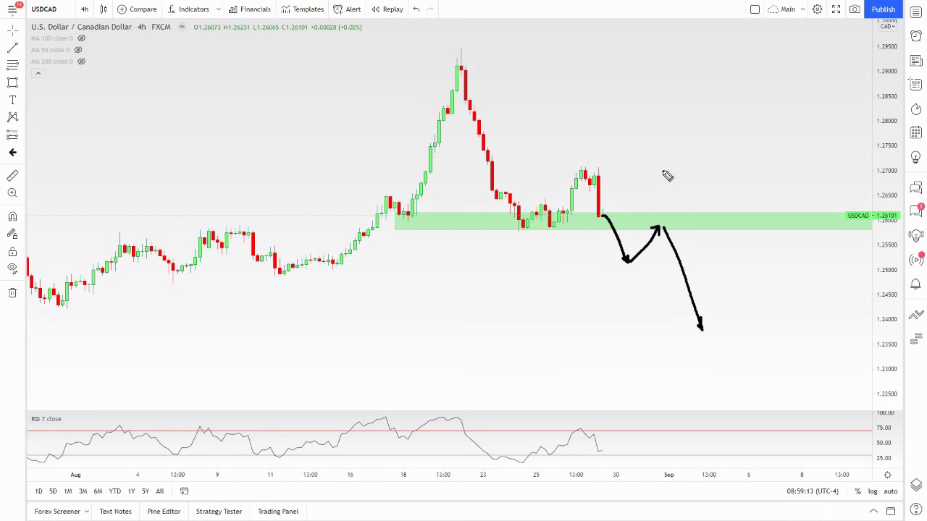
pyautogui.moveTo(714, 90)
pyautogui.mouseDown()
pyautogui.moveTo(686, 130)
pyautogui.moveTo(769, 133)
pyautogui.moveTo(765, 115)
pyautogui.moveTo(819, 100)
pyautogui.moveTo(775, 142)
pyautogui.moveTo(788, 147)
pyautogui.mouseUp()
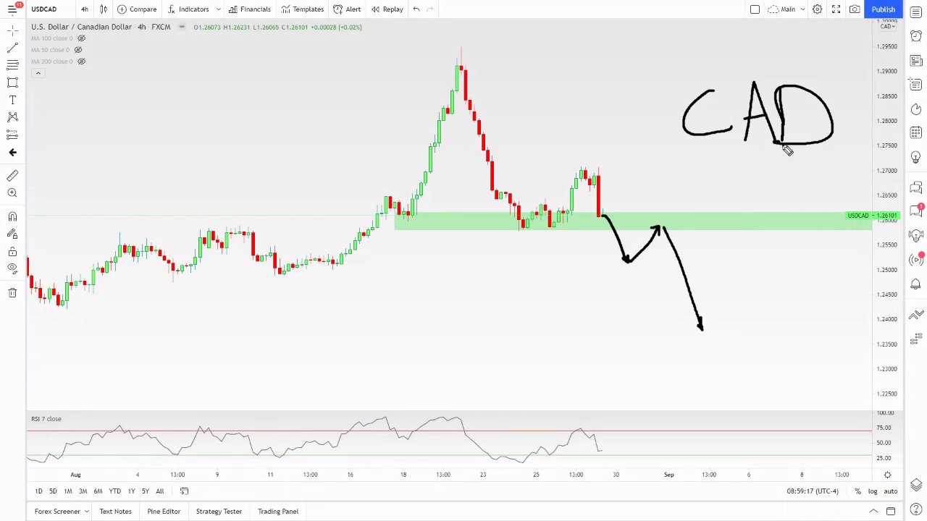
pyautogui.moveTo(680, 170); pyautogui.dragTo(845, 163)
pyautogui.moveTo(673, 187); pyautogui.dragTo(845, 173)
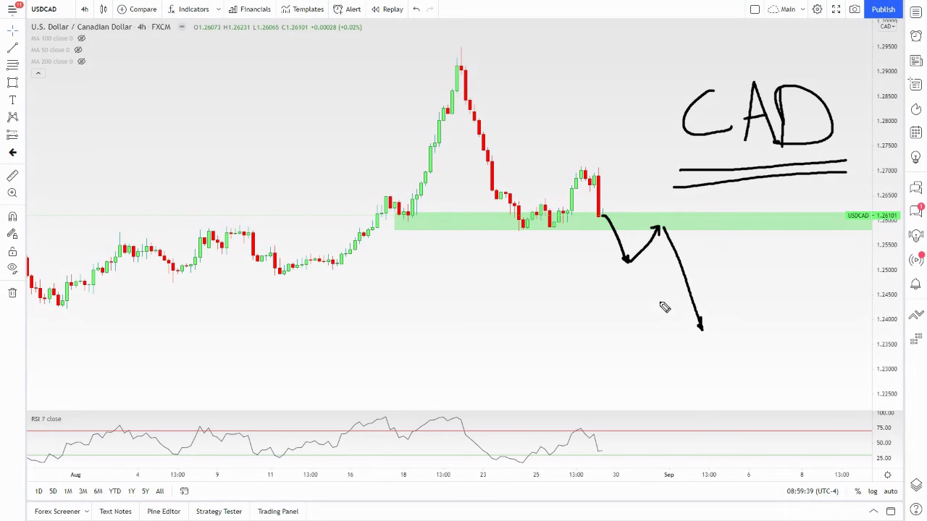
pyautogui.press('e')
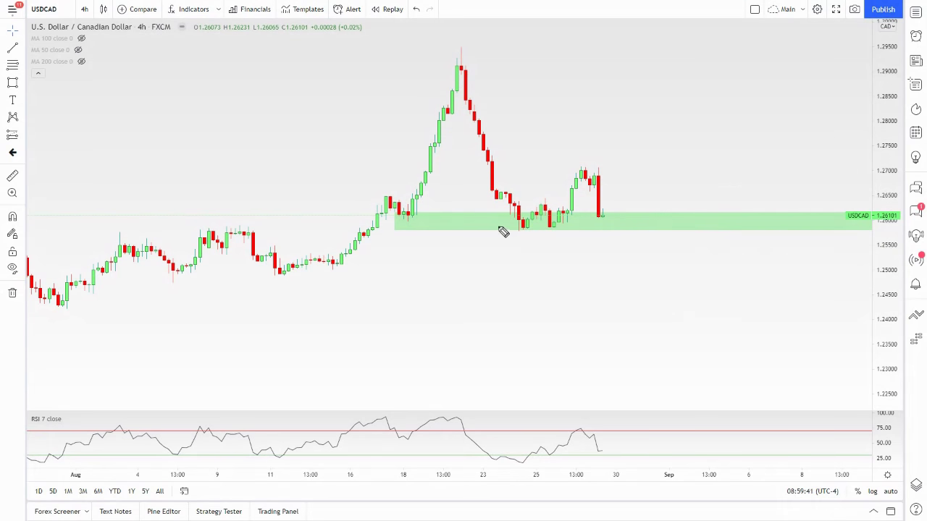
# Step: Underline the lows inside the demand zone, sketch another break-and-retest path falling below it, and clear the marks
pyautogui.moveTo(508, 227); pyautogui.dragTo(561, 228)
pyautogui.moveTo(576, 223); pyautogui.dragTo(599, 222)
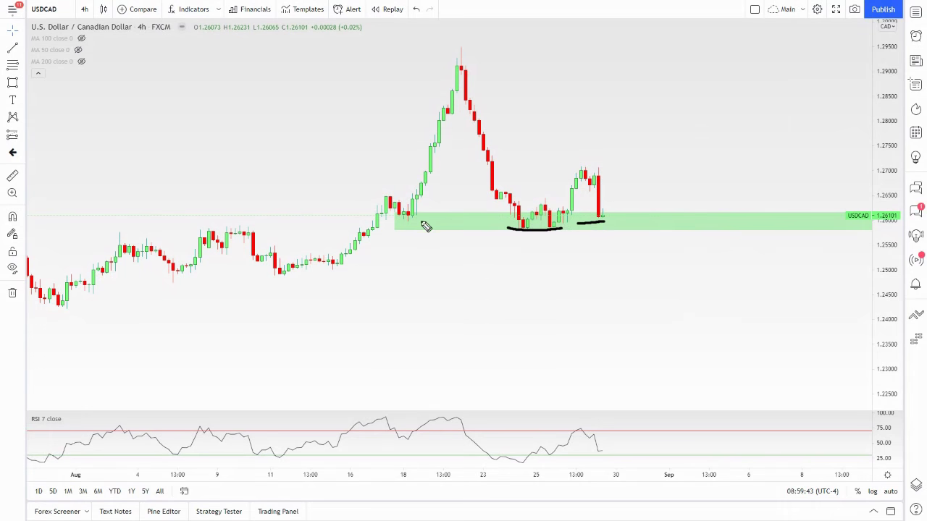
pyautogui.moveTo(420, 220); pyautogui.dragTo(452, 220)
pyautogui.press('Delete')
pyautogui.moveTo(602, 215)
pyautogui.mouseDown()
pyautogui.moveTo(643, 268)
pyautogui.moveTo(658, 234)
pyautogui.moveTo(683, 324)
pyautogui.mouseUp()
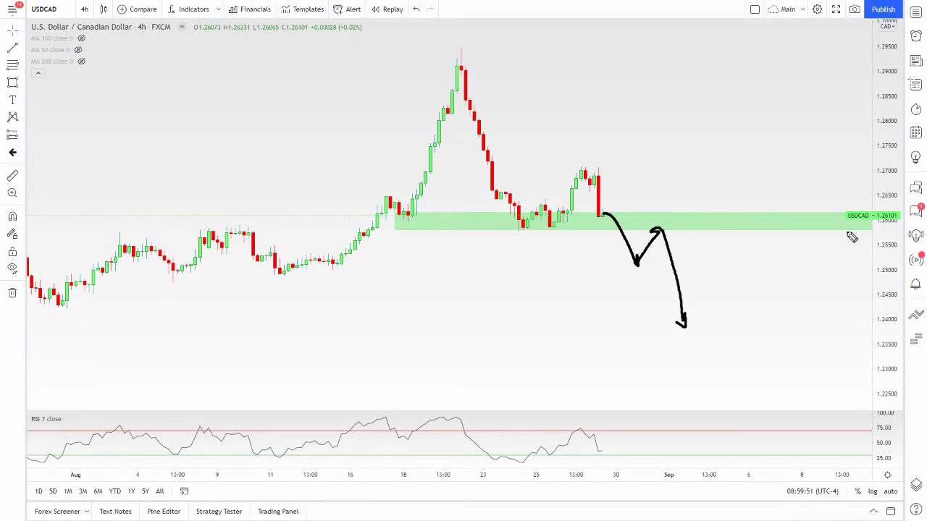
pyautogui.press('Delete')
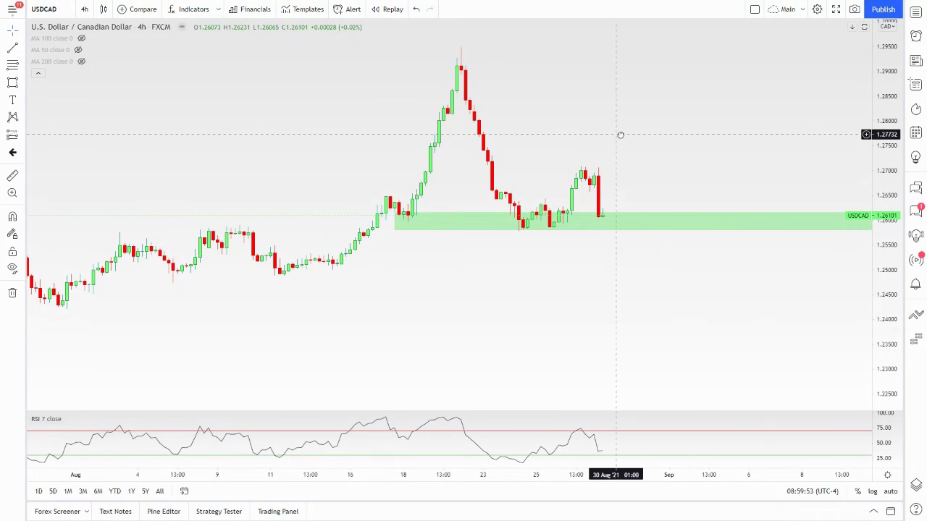
# Step: Load the AUDUSD chart
pyautogui.moveTo(618, 135); pyautogui.dragTo(665, 147)
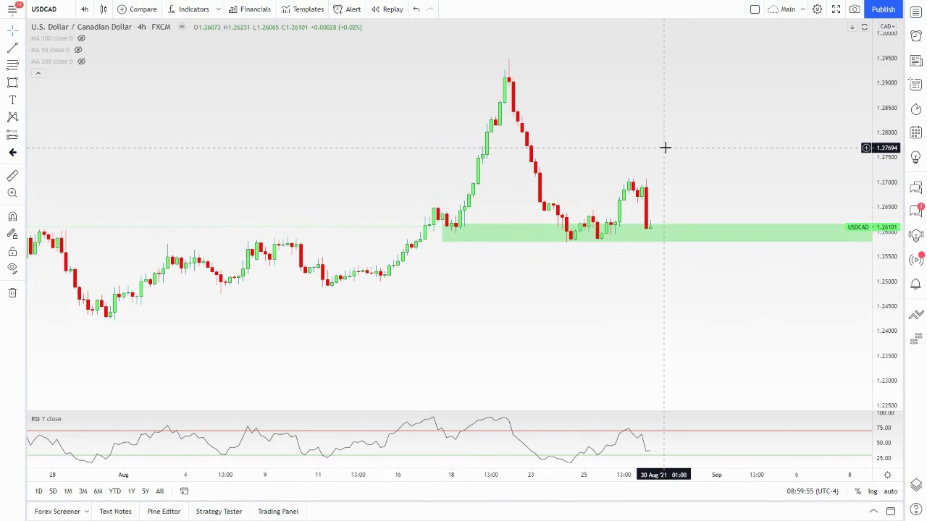
pyautogui.write('AUDUSD')
pyautogui.press('Return')
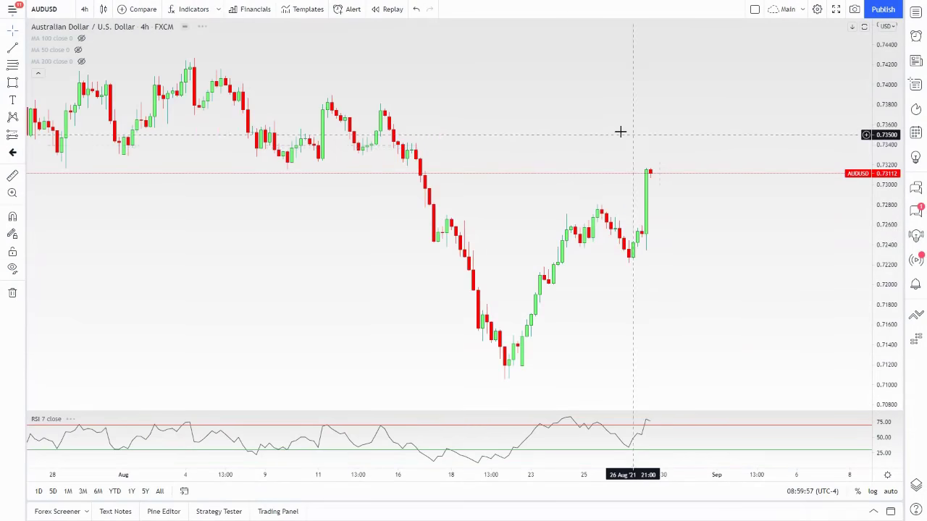
# Step: Switch to MetaTrader and open the AUDUSD H4 chart from the Trend Scanner
pyautogui.scroll(-3, 592, 136)
pyautogui.moveTo(760, 95); pyautogui.dragTo(730, 121)
pyautogui.moveTo(893, 131); pyautogui.dragTo(895, 282)
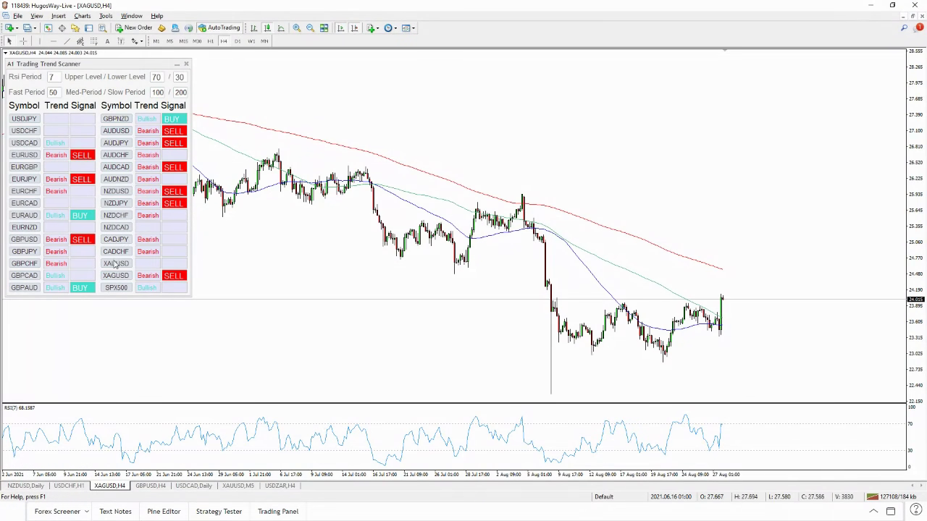
pyautogui.click(116, 131)
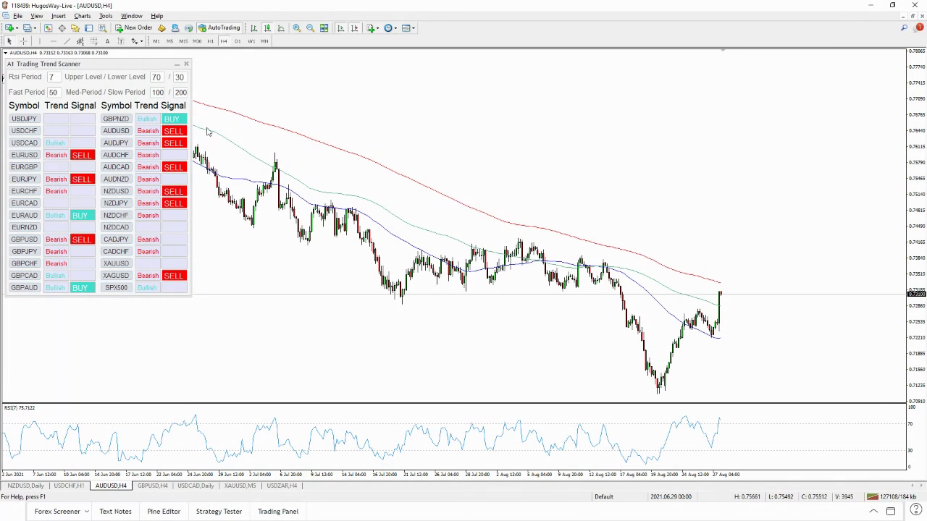
# Step: Circle AUDUSD's bearish trend in the scanner, the latest candle and the RSI peak, and draw a horizontal line along the former support lows
pyautogui.click(296, 28)
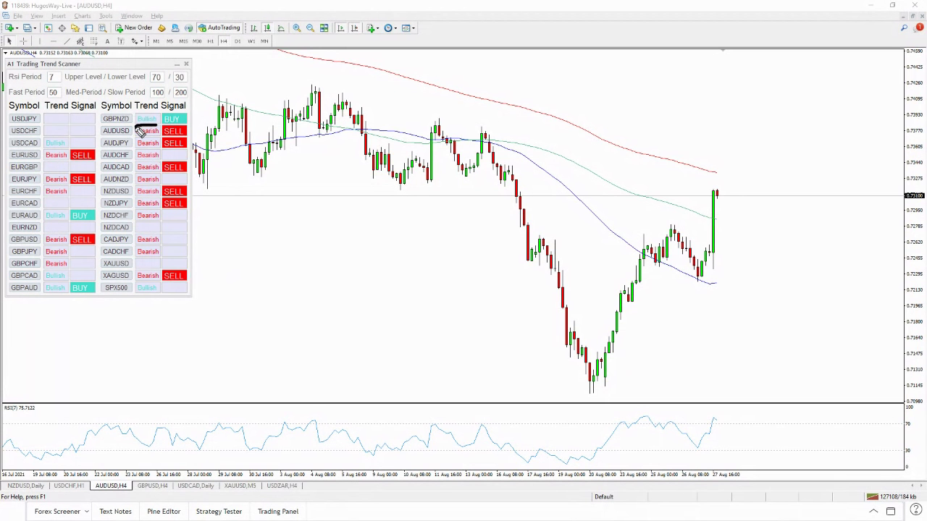
pyautogui.moveTo(140, 139)
pyautogui.mouseDown()
pyautogui.moveTo(165, 142)
pyautogui.moveTo(163, 134)
pyautogui.mouseUp()
pyautogui.moveTo(719, 176); pyautogui.dragTo(714, 176)
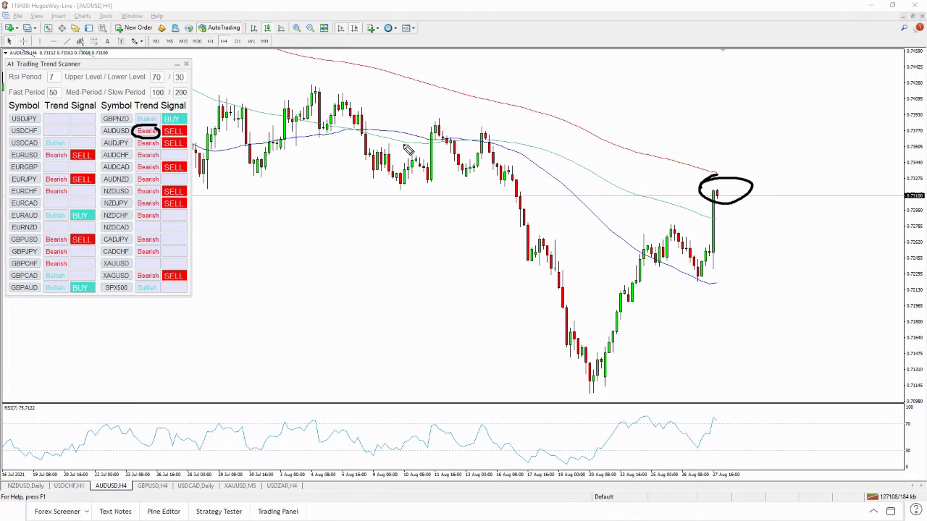
pyautogui.moveTo(206, 184); pyautogui.dragTo(778, 179)
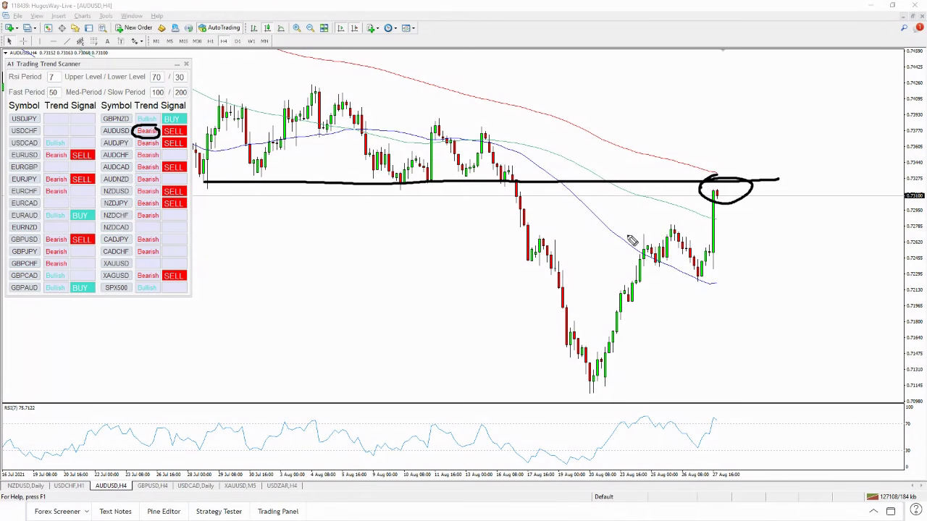
pyautogui.moveTo(728, 412)
pyautogui.mouseDown()
pyautogui.moveTo(740, 427)
pyautogui.moveTo(730, 411)
pyautogui.mouseUp()
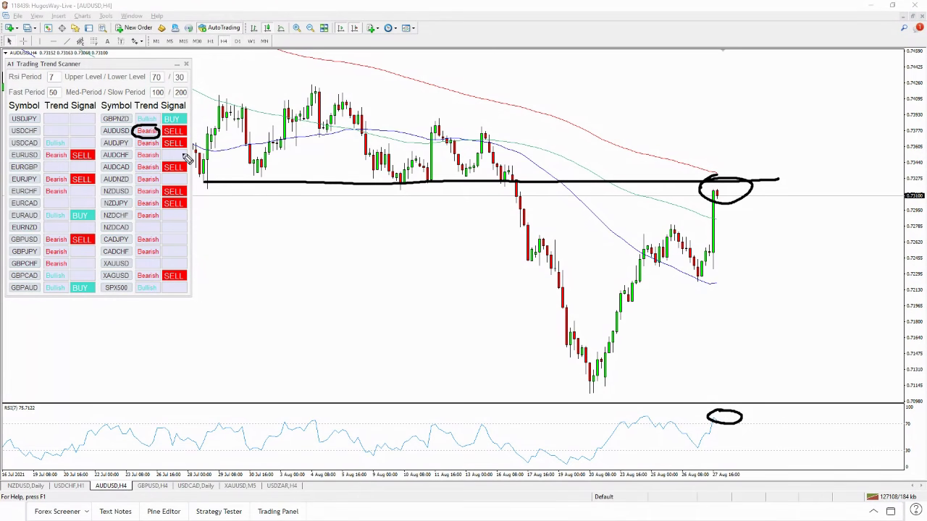
# Step: Circle AUDUSD's SELL signal, sketch a price drop from the latest candle and a downward arrow above the moving averages, and clear the marks
pyautogui.moveTo(174, 125); pyautogui.dragTo(191, 146)
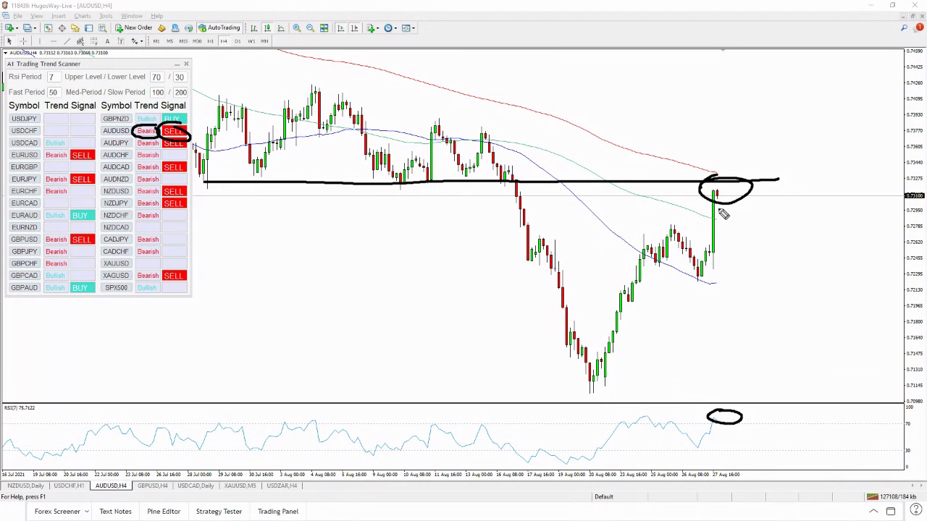
pyautogui.moveTo(722, 197); pyautogui.dragTo(849, 365)
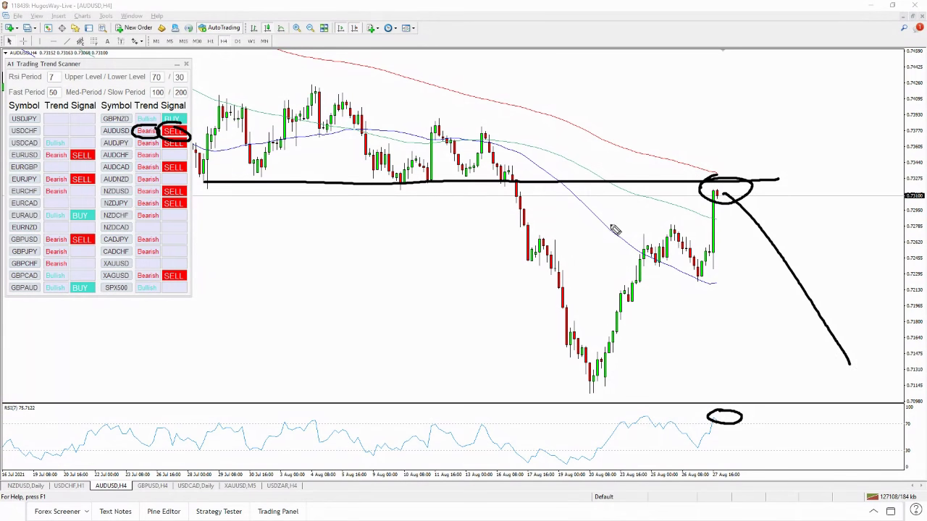
pyautogui.moveTo(577, 106); pyautogui.dragTo(713, 134)
pyautogui.moveTo(692, 122); pyautogui.dragTo(700, 138)
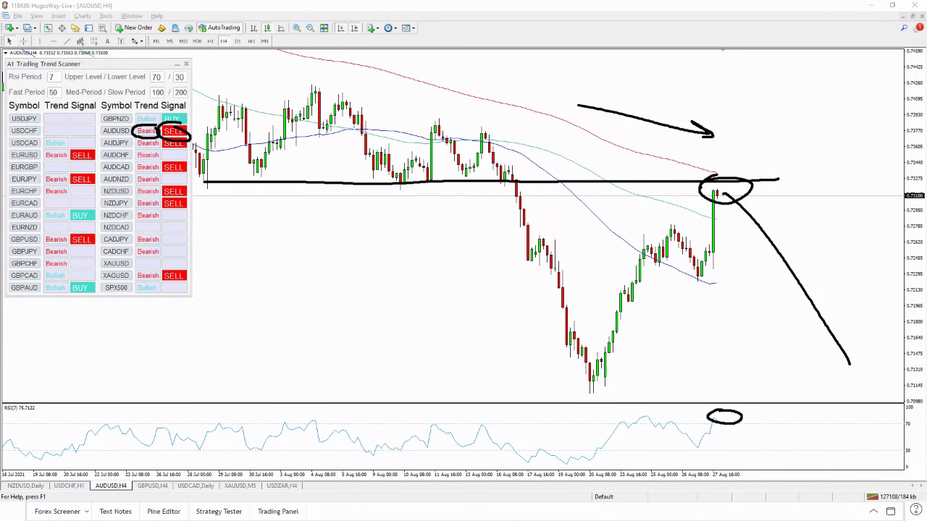
pyautogui.press('Escape')
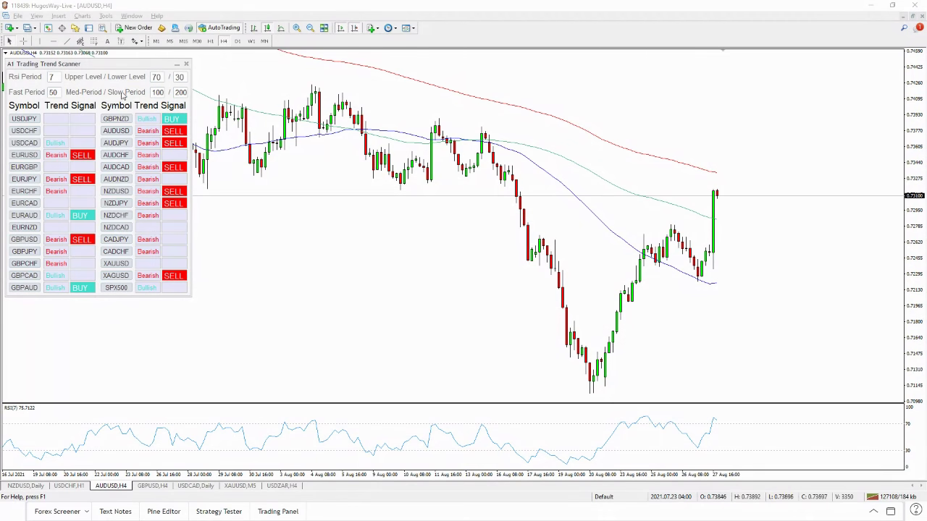
# Step: Shift the Trend Scanner panel slightly, and switch to TradingView to view the recent AUDUSD candles up close
pyautogui.moveTo(73, 65)
pyautogui.mouseDown()
pyautogui.moveTo(399, 93)
pyautogui.moveTo(76, 72)
pyautogui.mouseUp()
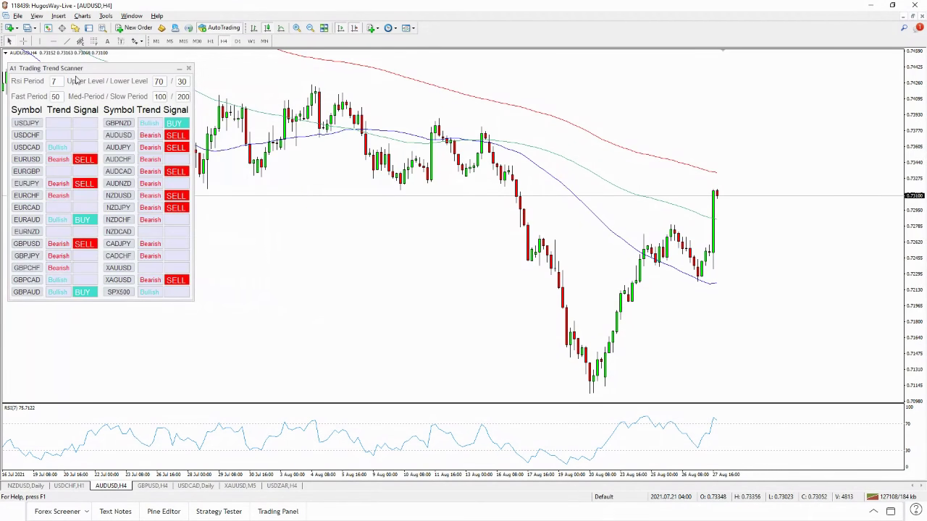
pyautogui.hotkey('alt', 'Tab')
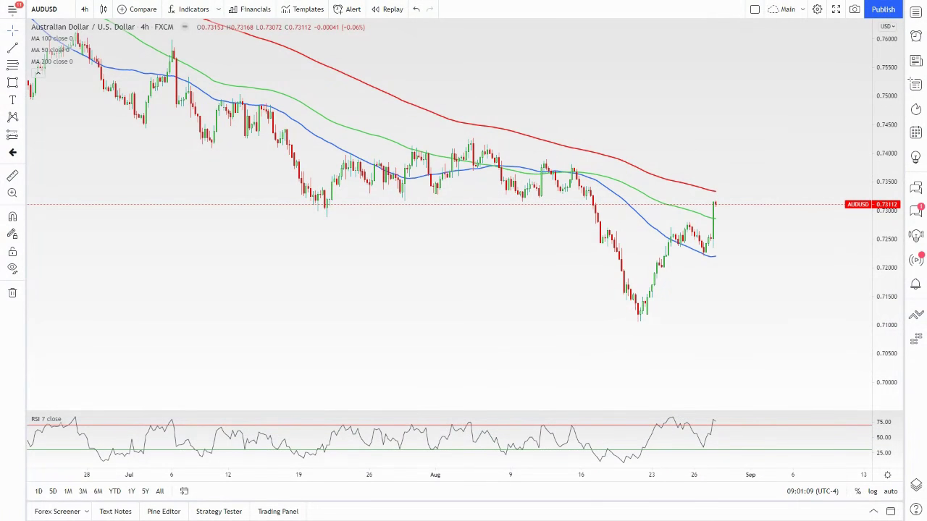
pyautogui.moveTo(724, 129); pyautogui.dragTo(675, 150)
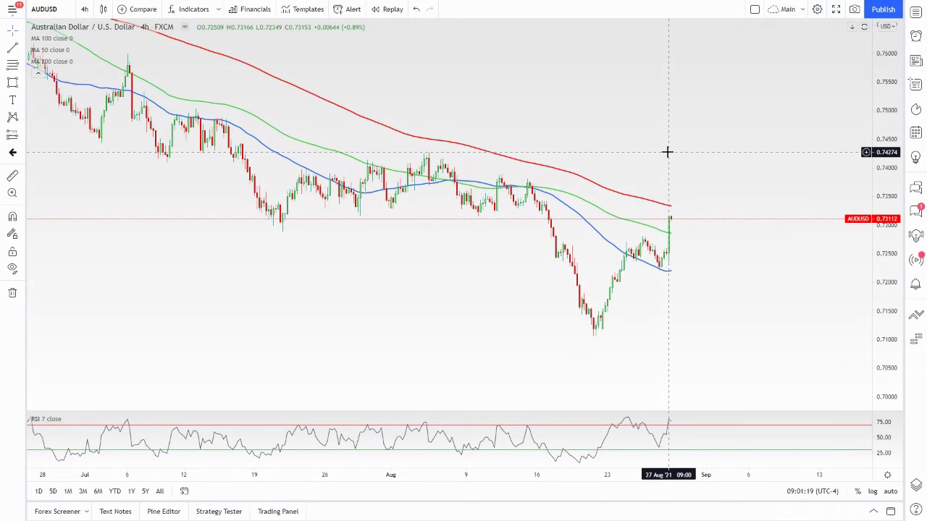
pyautogui.scroll(4, 629, 184)
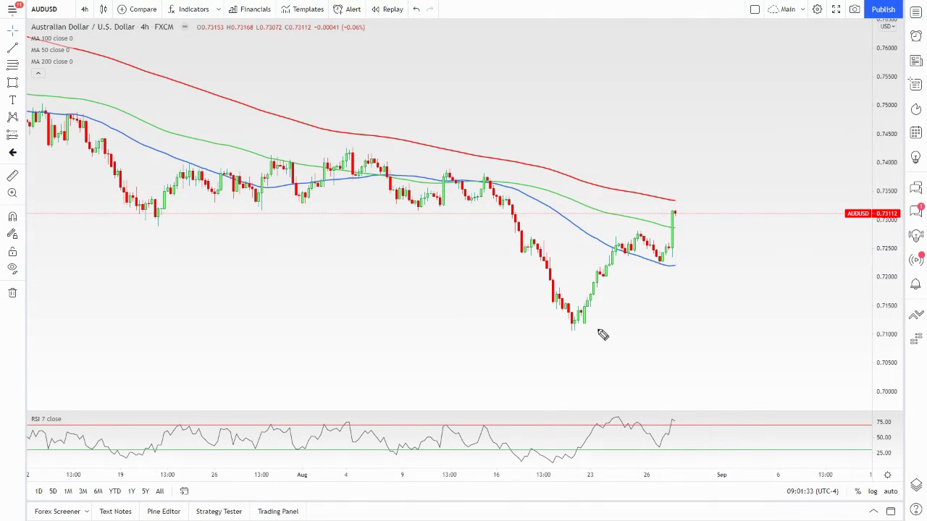
# Step: Sketch a rising trendline from the August low with a break, retest and drop below it, and clear the marks
pyautogui.moveTo(576, 329); pyautogui.dragTo(733, 234)
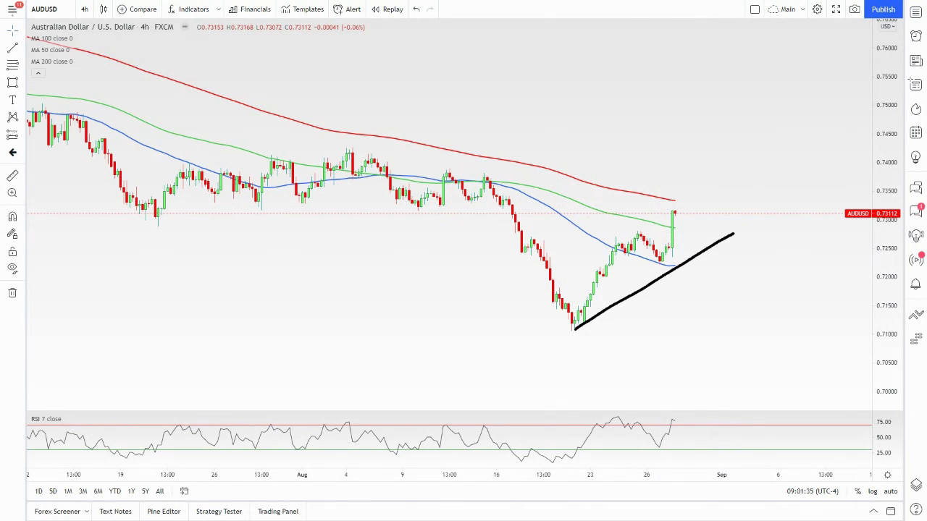
pyautogui.hotkey('ctrl', 'z')
pyautogui.moveTo(576, 331); pyautogui.dragTo(733, 230)
pyautogui.moveTo(674, 214)
pyautogui.mouseDown()
pyautogui.moveTo(712, 275)
pyautogui.moveTo(727, 246)
pyautogui.moveTo(781, 362)
pyautogui.moveTo(772, 357)
pyautogui.mouseUp()
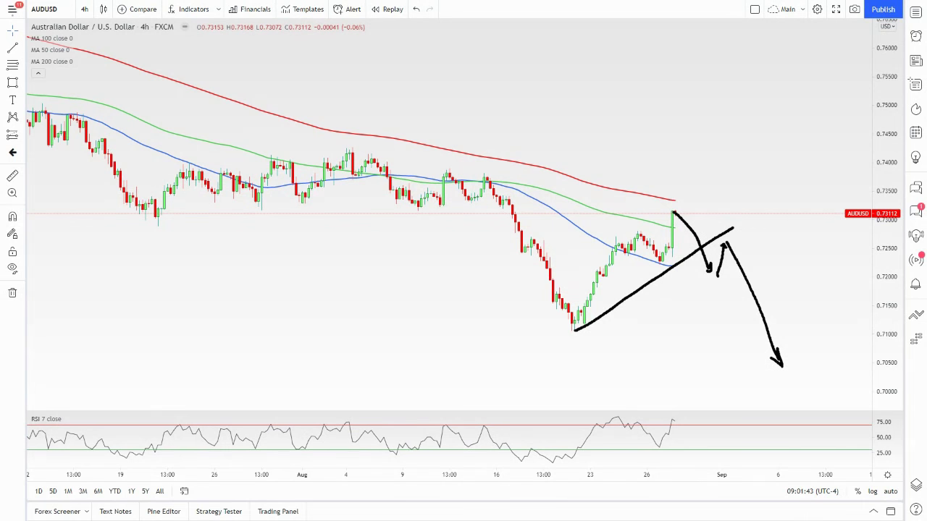
pyautogui.press('e')
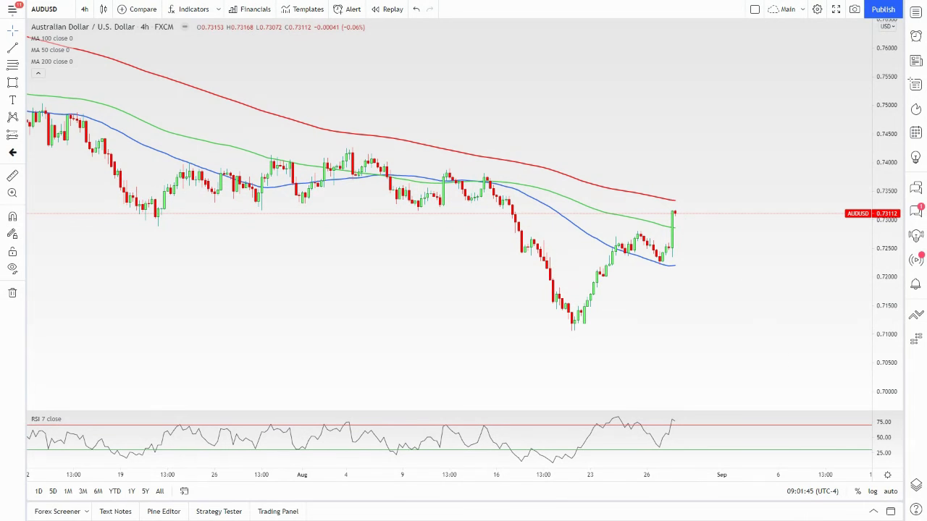
# Step: Load the NZDUSD chart and examine its price action against the moving averages from April through August
pyautogui.write('nzdusd')
pyautogui.press('Return')
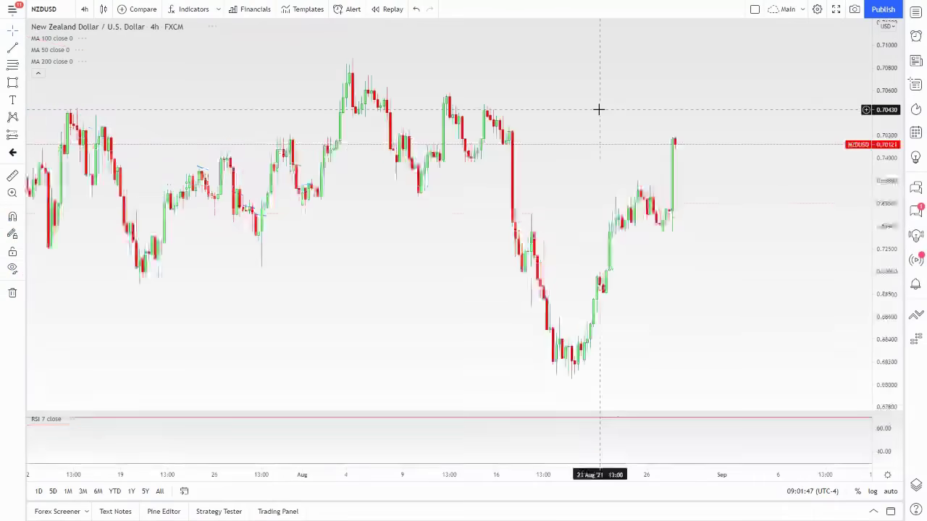
pyautogui.scroll(-2, 593, 123)
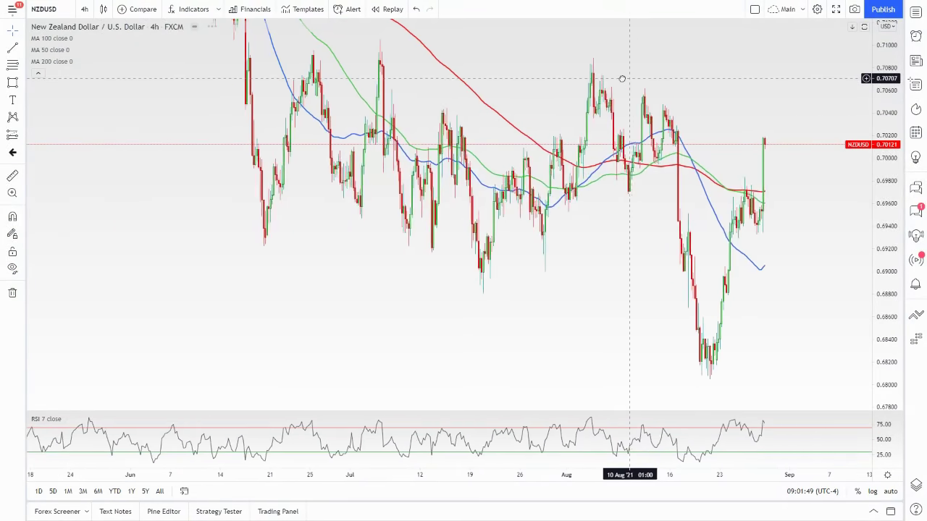
pyautogui.scroll(-2, 620, 79)
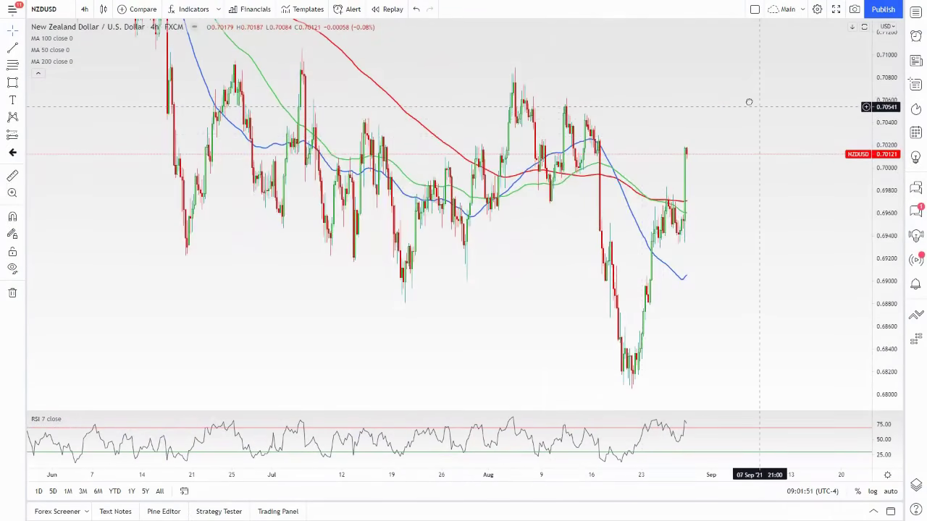
pyautogui.moveTo(759, 108); pyautogui.dragTo(690, 99)
pyautogui.moveTo(898, 152); pyautogui.dragTo(899, 238)
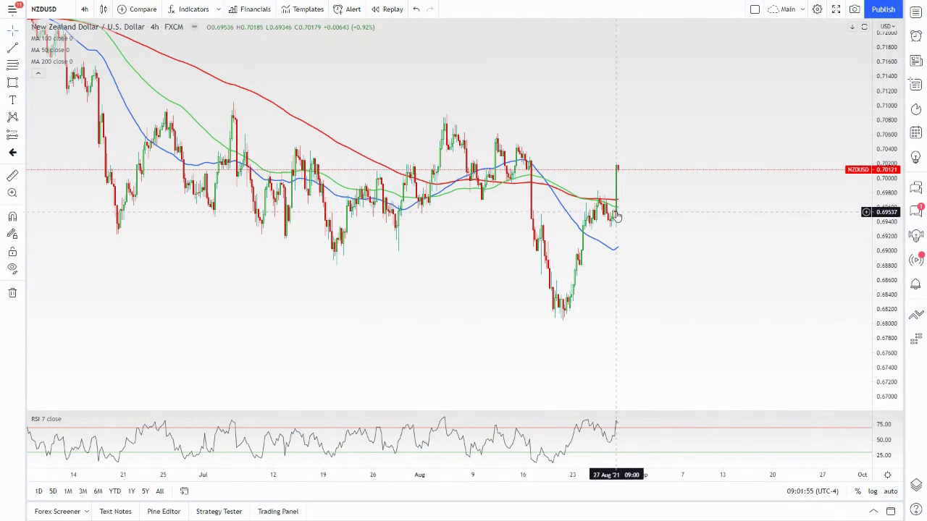
pyautogui.scroll(-5, 366, 149)
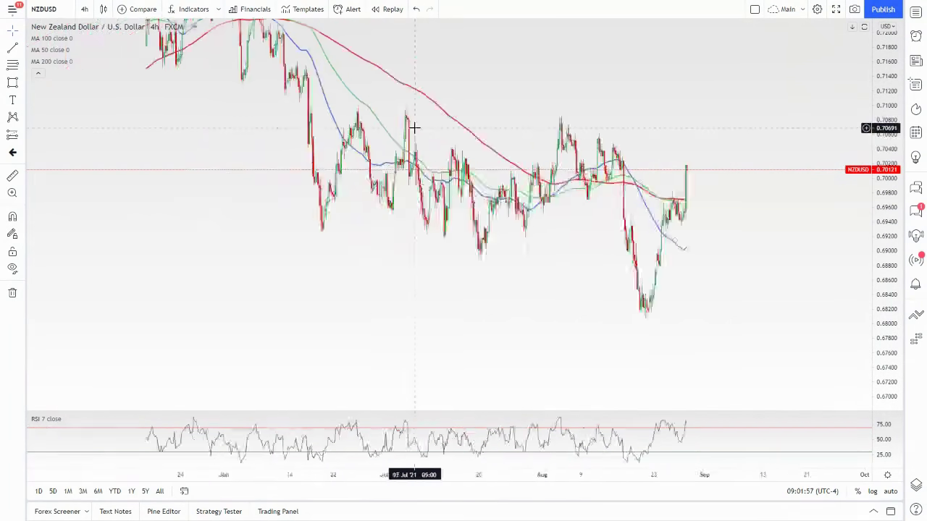
pyautogui.scroll(5, 493, 127)
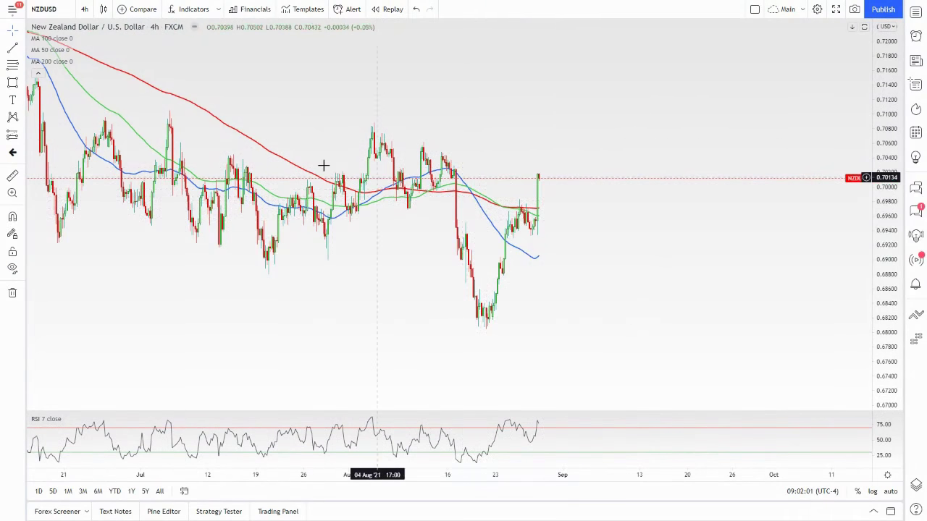
pyautogui.scroll(-3, 263, 86)
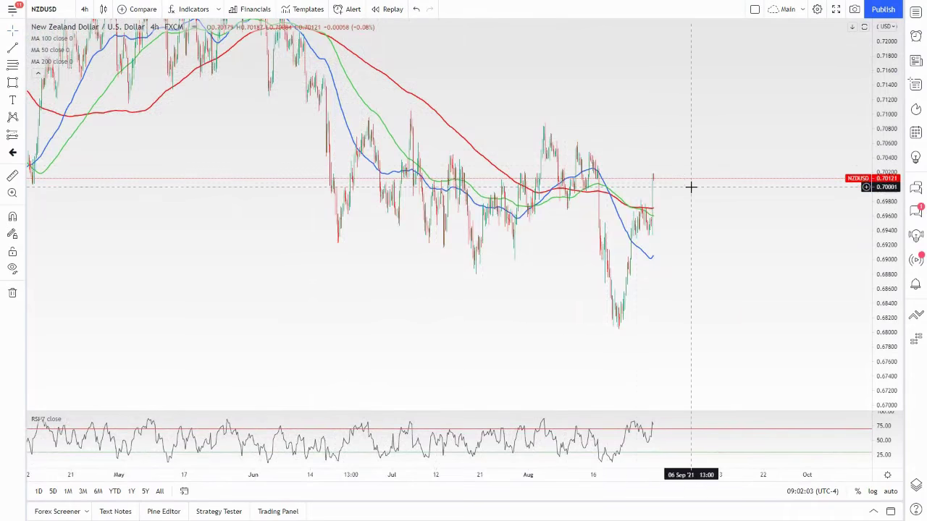
pyautogui.scroll(-1, 637, 165)
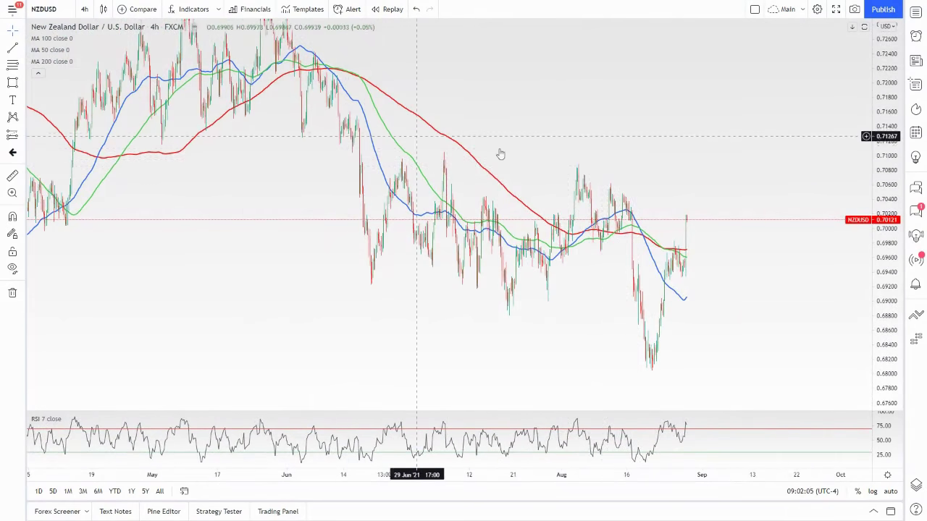
# Step: Hide the MA 100, MA 50 and MA 200 indicators to view the NZDUSD candles alone
pyautogui.click(81, 38)
pyautogui.click(78, 50)
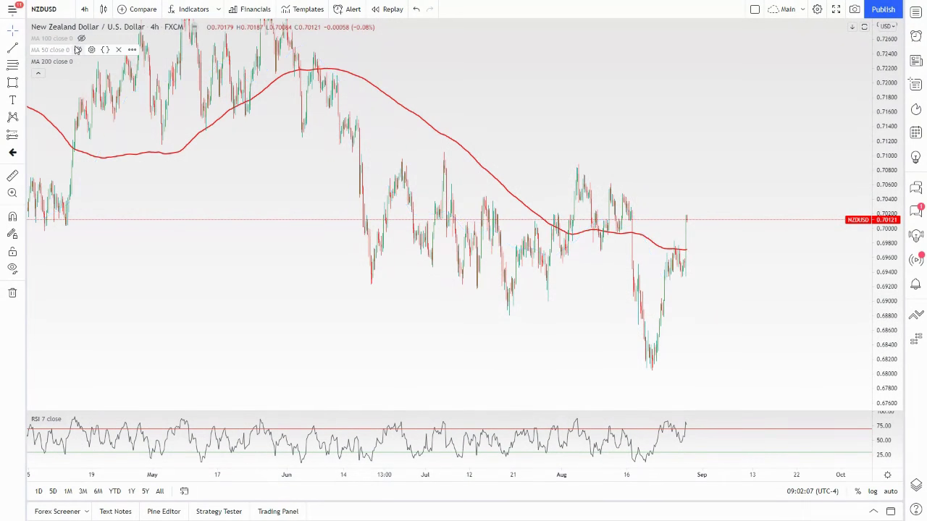
pyautogui.click(81, 60)
pyautogui.moveTo(458, 98); pyautogui.dragTo(441, 81)
pyautogui.scroll(4, 340, 126)
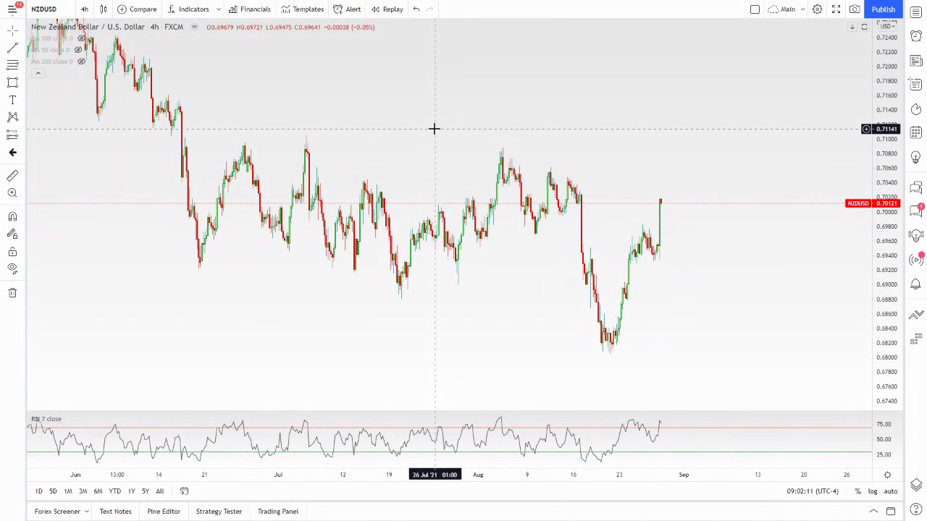
# Step: Load the XAUUSD chart and examine the August sell-off and recovery
pyautogui.write('XAU')
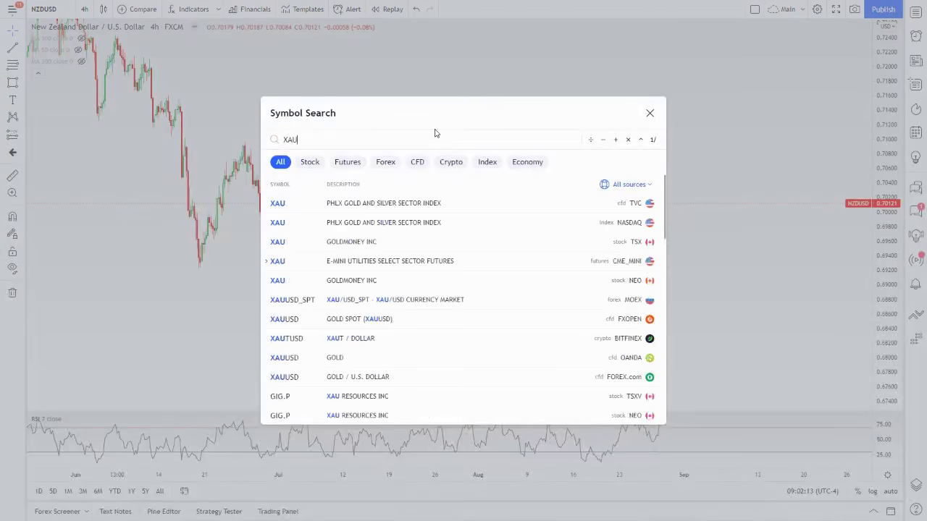
pyautogui.write('USD')
pyautogui.press('Return')
pyautogui.moveTo(514, 93); pyautogui.dragTo(567, 138)
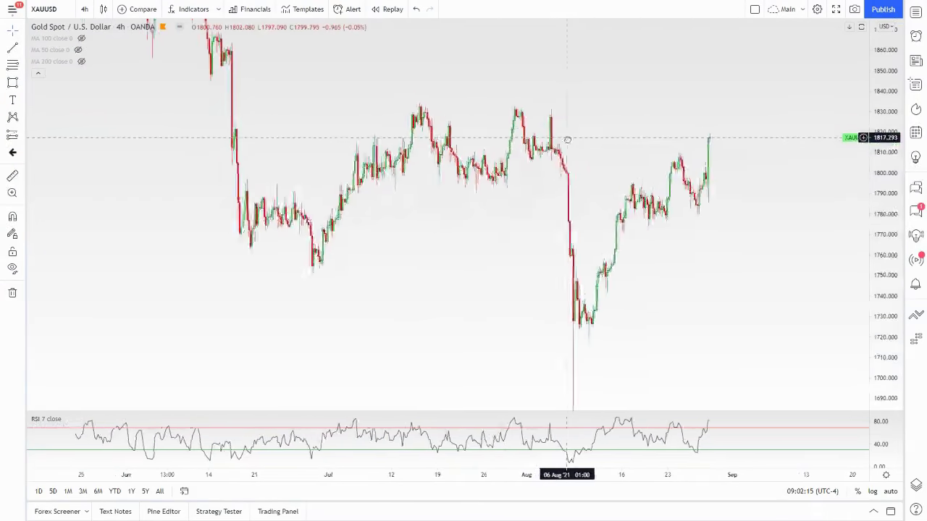
pyautogui.scroll(4, 499, 137)
pyautogui.moveTo(488, 139); pyautogui.dragTo(538, 102)
pyautogui.scroll(3, 538, 102)
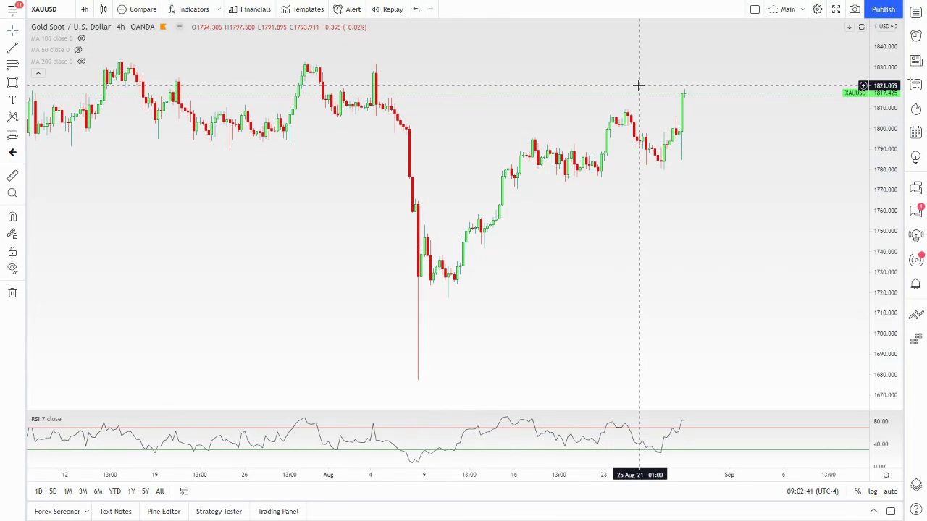
# Step: Draw a rectangle across the XAUUSD July and August highs from 14 Jul to 2 Sep, between 1834.213 and 1823.816
pyautogui.scroll(-5, 611, 77)
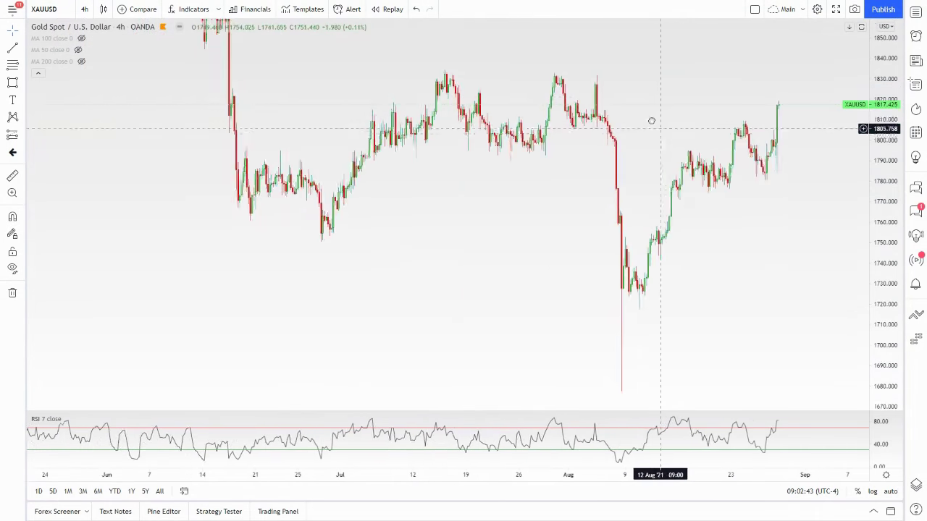
pyautogui.moveTo(863, 170); pyautogui.dragTo(876, 239)
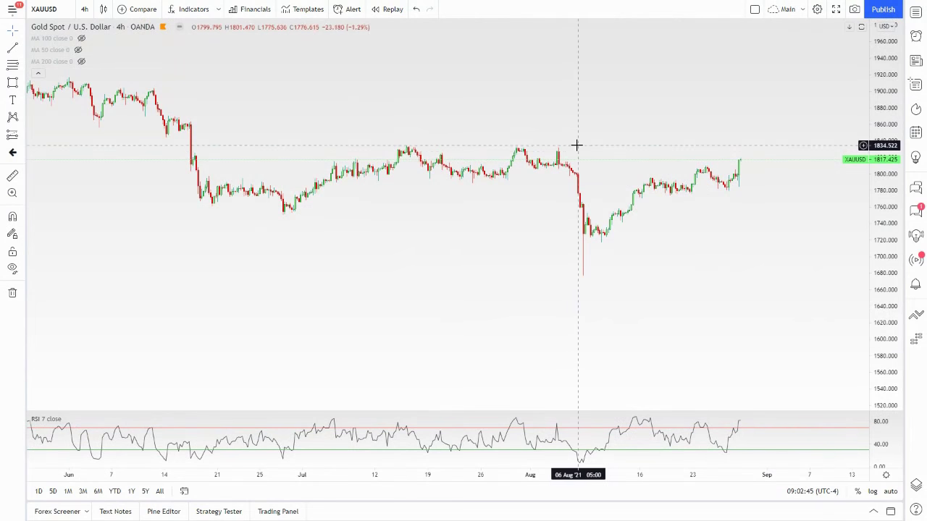
pyautogui.scroll(3, 314, 182)
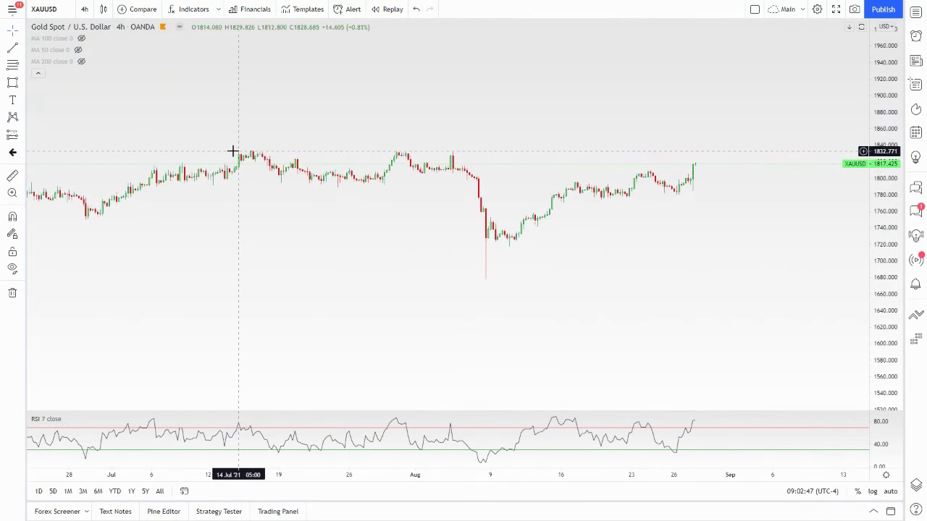
pyautogui.moveTo(887, 297); pyautogui.dragTo(884, 141)
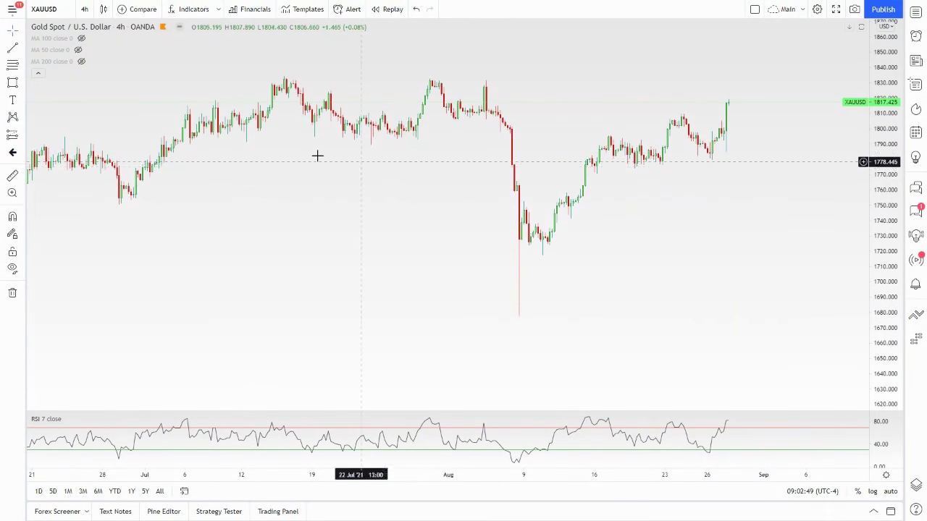
pyautogui.click(12, 82)
pyautogui.click(274, 76)
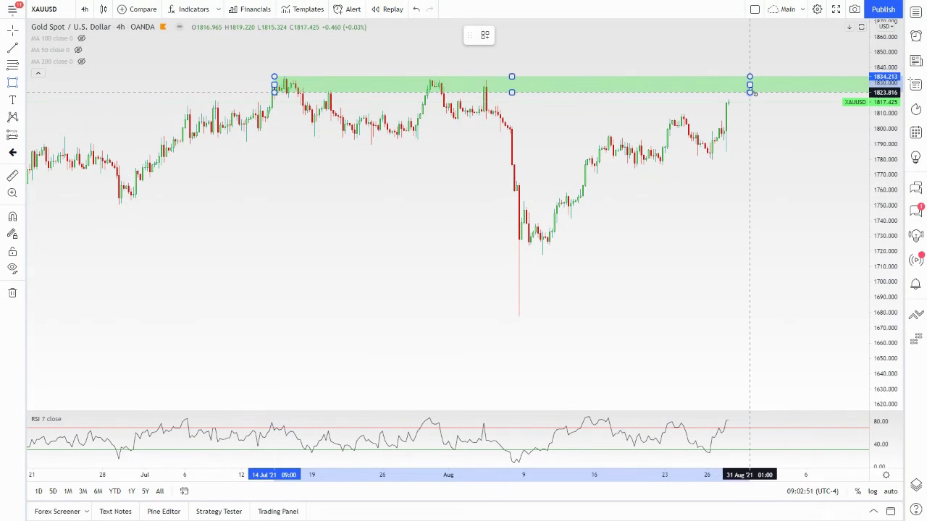
pyautogui.click(787, 91)
# Step: Apply the Supply template to the rectangle across the July and August highs
pyautogui.rightClick(789, 93)
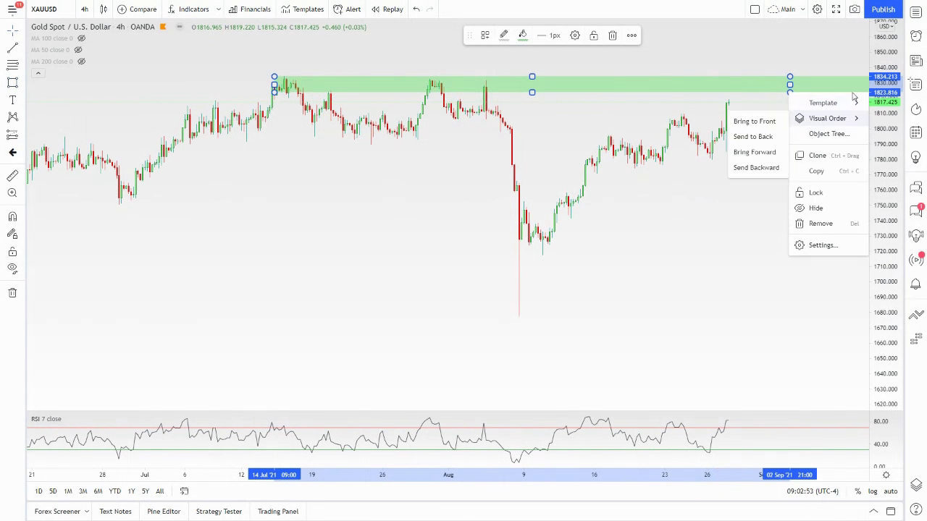
pyautogui.moveTo(851, 107)
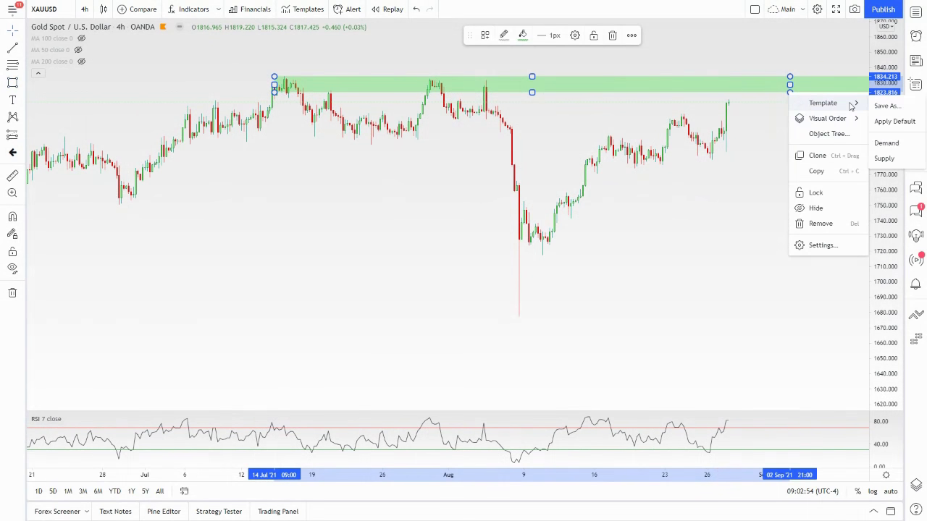
pyautogui.click(885, 158)
pyautogui.click(630, 250)
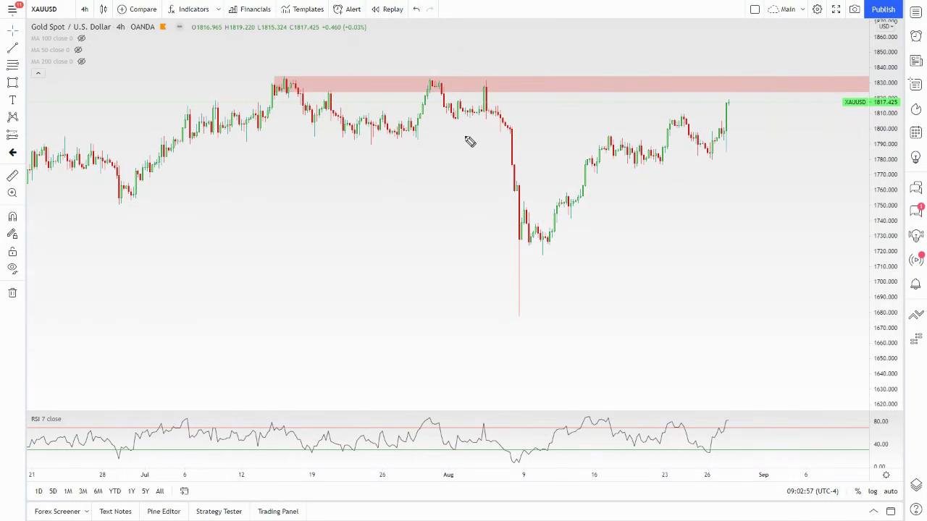
# Step: Sketch temporary arrows for the supply zone's three touches, the August swing and a breakout-and-retest path to about 1868, and clear them
pyautogui.moveTo(247, 85); pyautogui.dragTo(267, 79)
pyautogui.moveTo(428, 85); pyautogui.dragTo(431, 83)
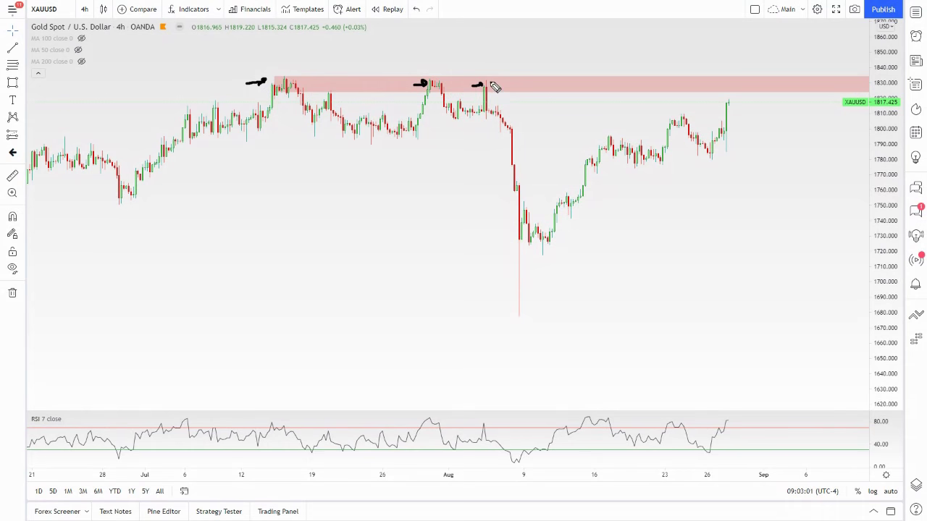
pyautogui.moveTo(496, 82)
pyautogui.mouseDown()
pyautogui.moveTo(528, 126)
pyautogui.moveTo(544, 209)
pyautogui.moveTo(631, 88)
pyautogui.moveTo(640, 103)
pyautogui.mouseUp()
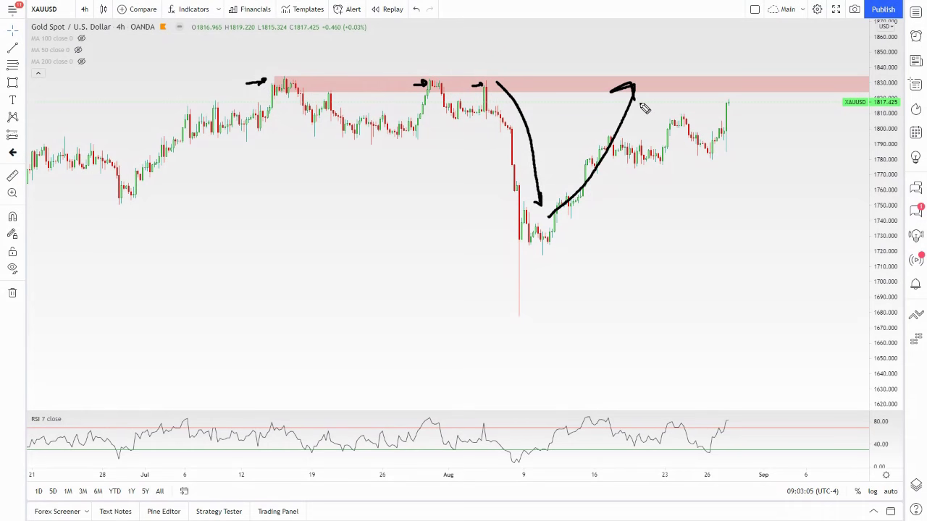
pyautogui.moveTo(730, 104)
pyautogui.mouseDown()
pyautogui.moveTo(757, 45)
pyautogui.moveTo(763, 54)
pyautogui.moveTo(772, 45)
pyautogui.moveTo(798, 85)
pyautogui.moveTo(825, 31)
pyautogui.mouseUp()
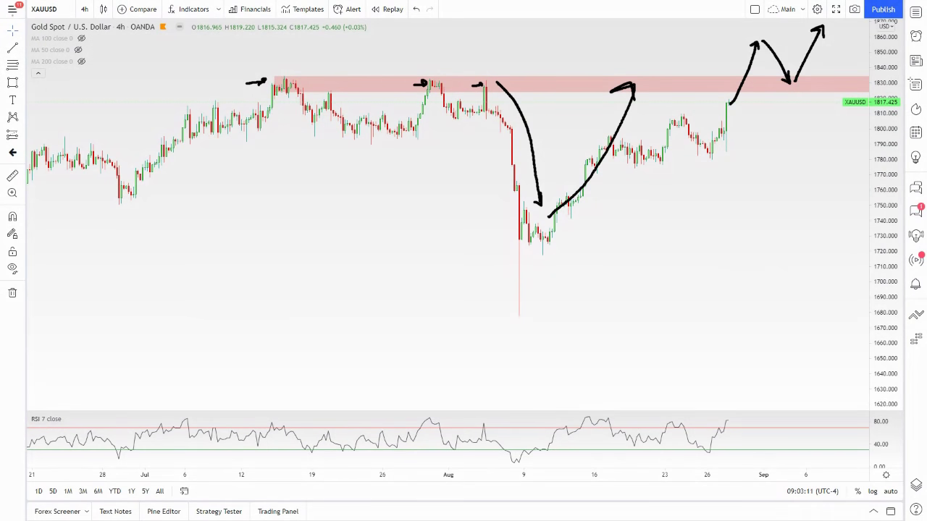
pyautogui.press('Escape')
# Step: Sketch a temporary bullish path retesting the supply zone and reaching about 1945, with a line across the June highs, and clear both
pyautogui.scroll(-3, 619, 249)
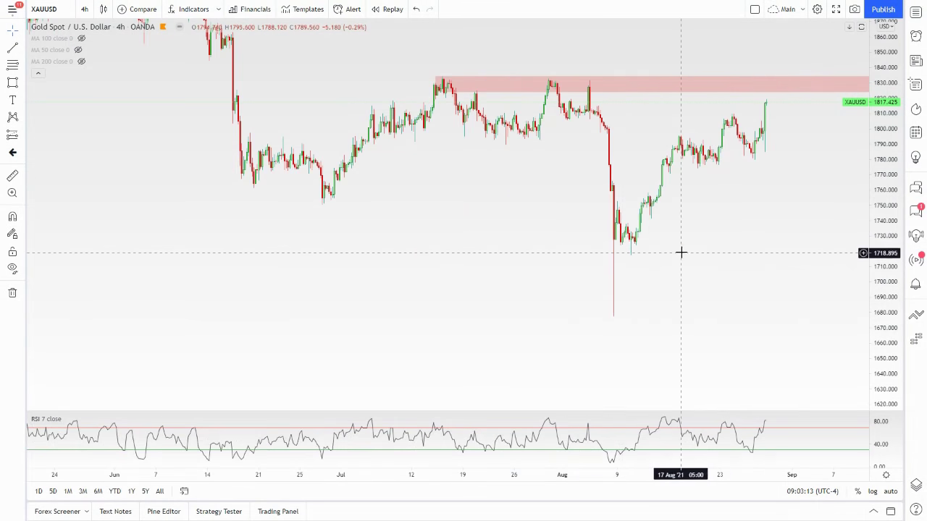
pyautogui.moveTo(681, 252); pyautogui.dragTo(634, 252)
pyautogui.moveTo(701, 215); pyautogui.dragTo(686, 235)
pyautogui.moveTo(875, 165); pyautogui.dragTo(875, 275)
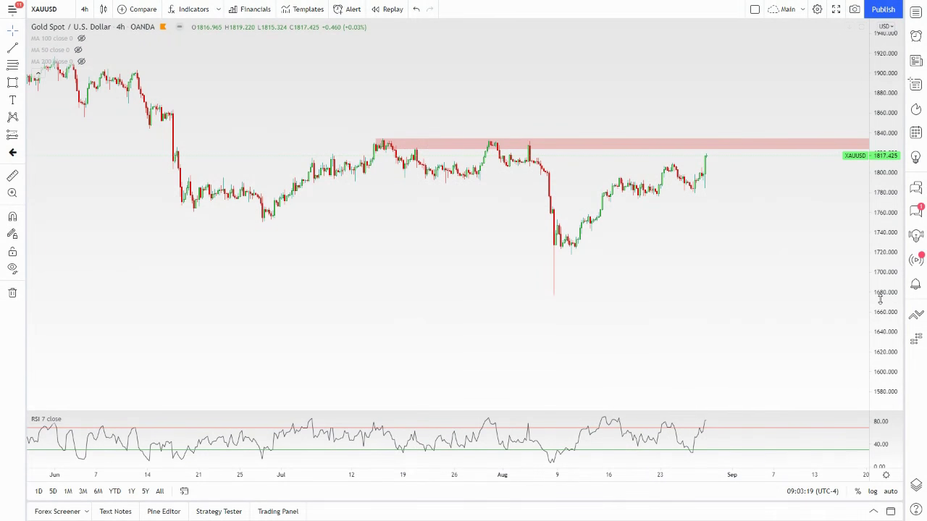
pyautogui.moveTo(879, 300); pyautogui.dragTo(869, 197)
pyautogui.scroll(-5, 536, 236)
pyautogui.moveTo(690, 146); pyautogui.dragTo(657, 173)
pyautogui.moveTo(531, 73); pyautogui.dragTo(509, 77)
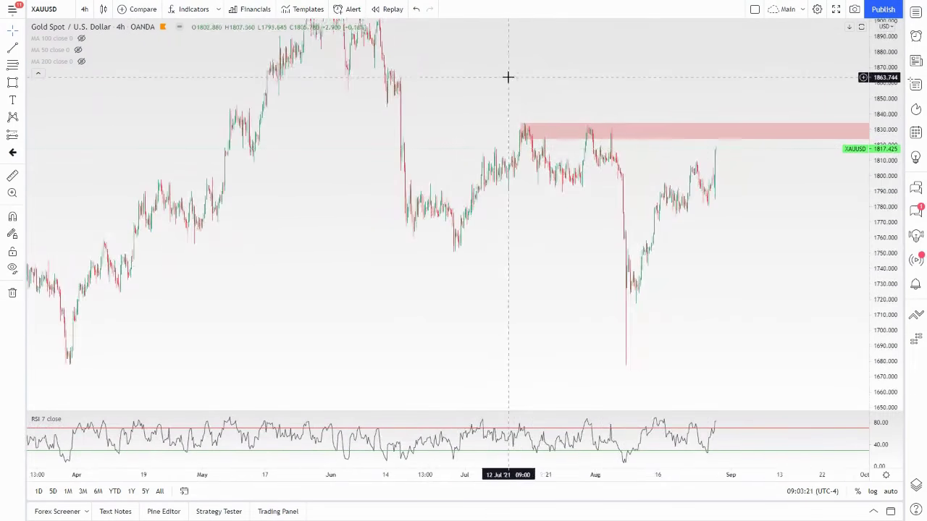
pyautogui.doubleClick(894, 93)
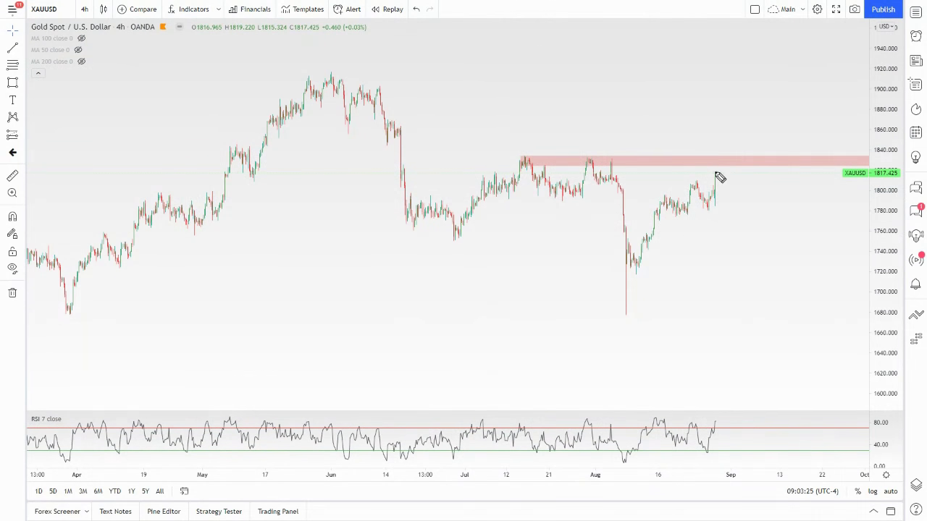
pyautogui.moveTo(717, 174)
pyautogui.mouseDown()
pyautogui.moveTo(734, 147)
pyautogui.moveTo(766, 157)
pyautogui.moveTo(802, 108)
pyautogui.moveTo(841, 92)
pyautogui.moveTo(841, 45)
pyautogui.mouseUp()
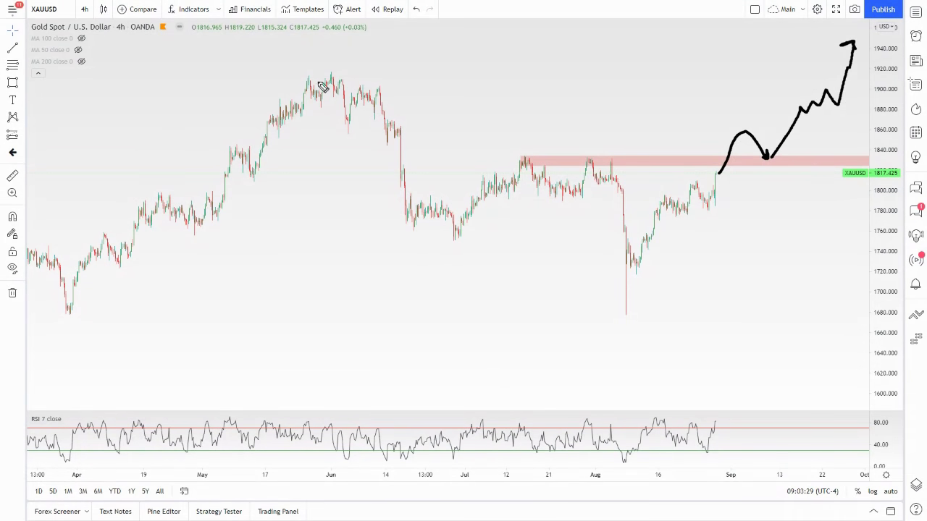
pyautogui.moveTo(273, 73); pyautogui.dragTo(752, 67)
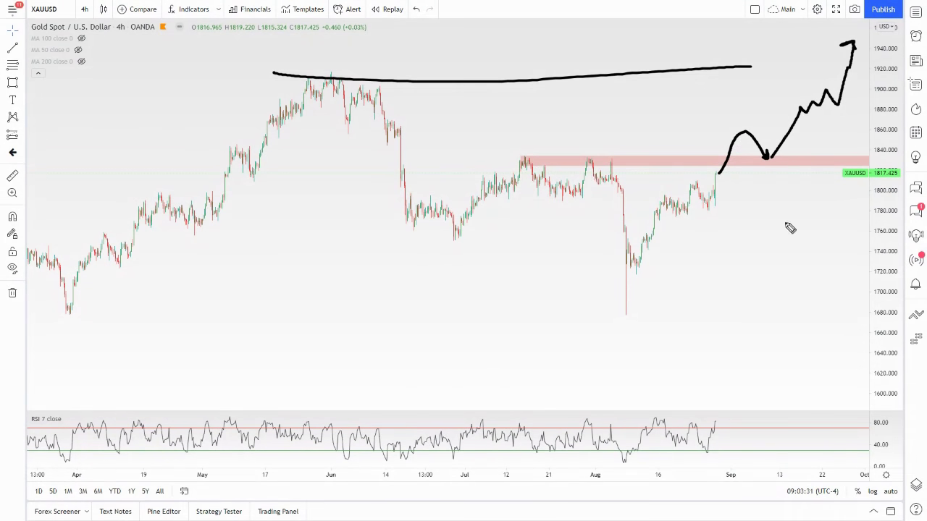
pyautogui.press('Escape')
# Step: Examine the longer XAUUSD history back to mid-2020, including the January 2021 peak, and the recent price action
pyautogui.scroll(-8, 451, 178)
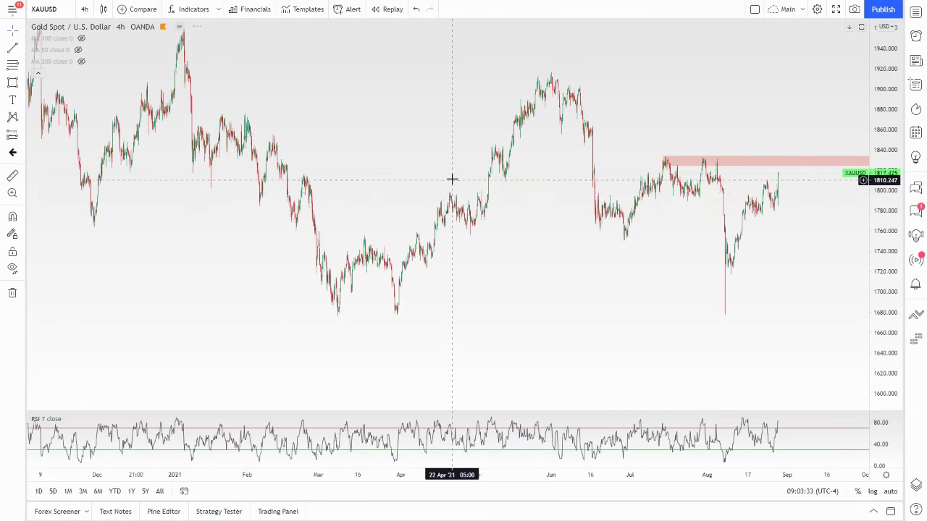
pyautogui.moveTo(570, 105); pyautogui.dragTo(556, 125)
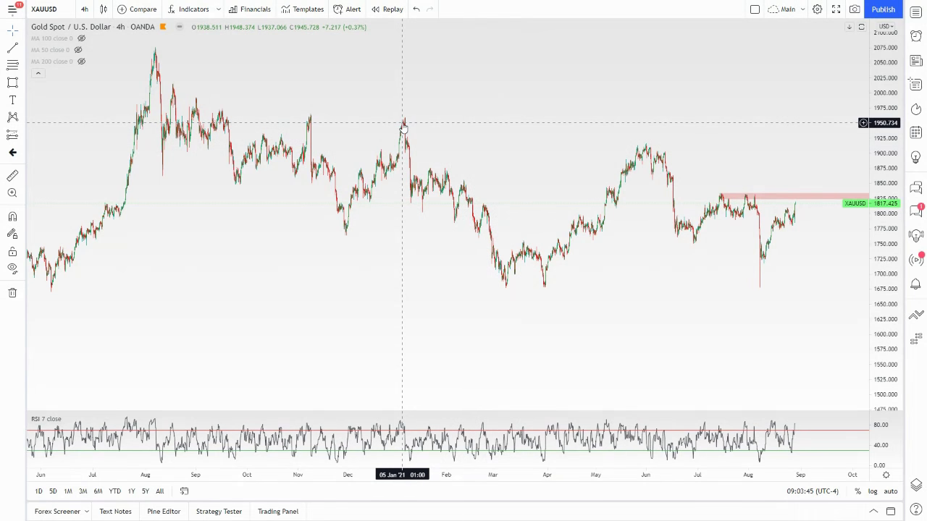
pyautogui.scroll(5, 485, 190)
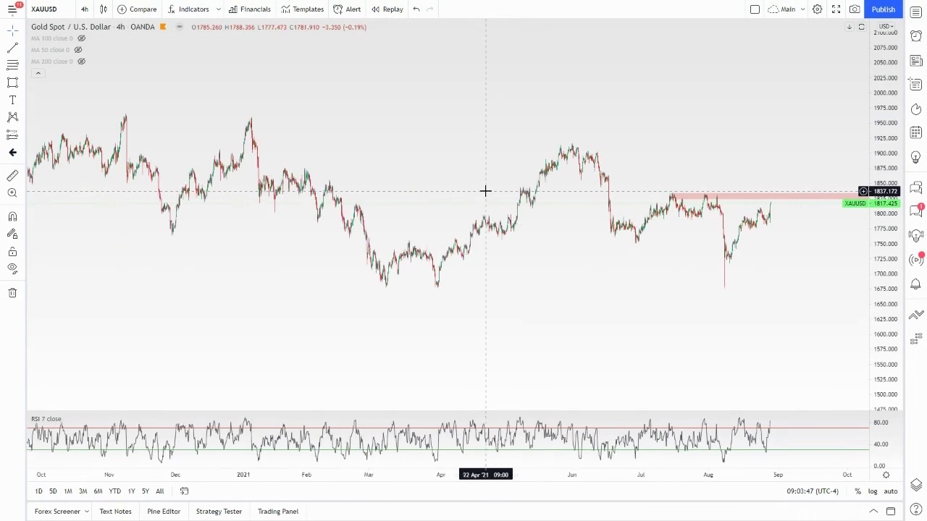
pyautogui.scroll(3, 430, 187)
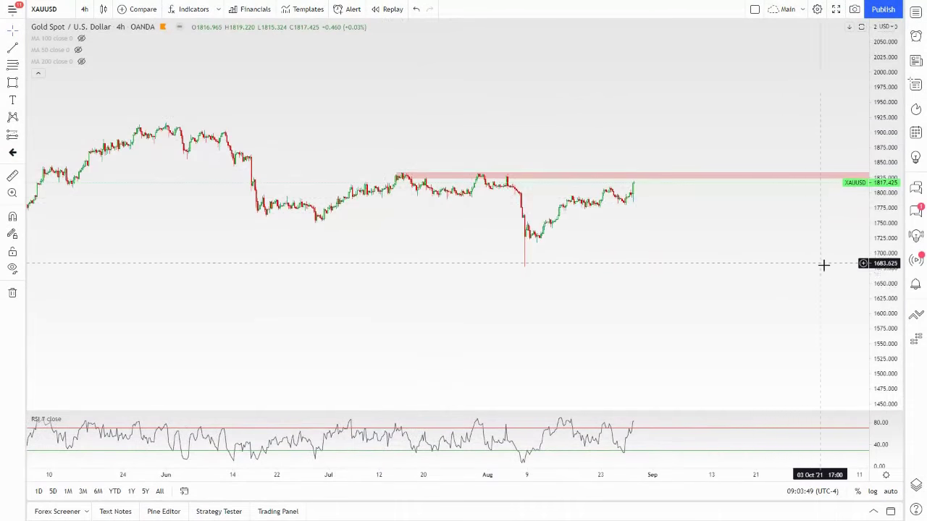
pyautogui.moveTo(871, 299); pyautogui.dragTo(861, 201)
pyautogui.moveTo(626, 215); pyautogui.dragTo(635, 202)
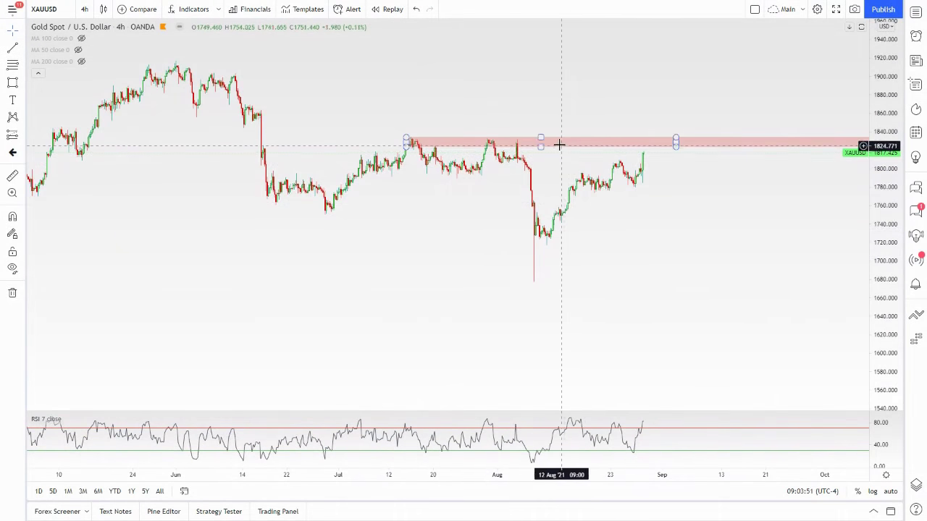
pyautogui.moveTo(529, 112); pyautogui.dragTo(547, 128)
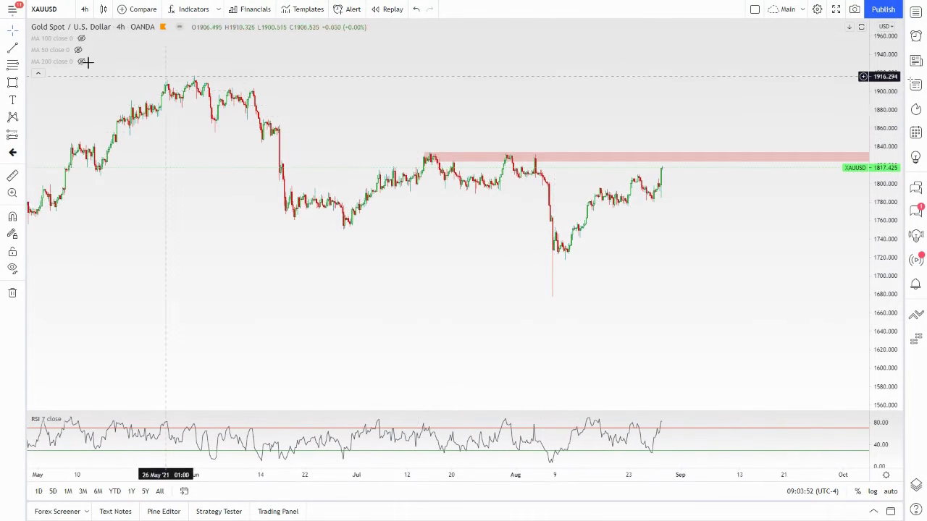
# Step: Draw a descending trend line from the 31 May high at 1908.449 across the early August highs to about 1765 in late September
pyautogui.click(12, 47)
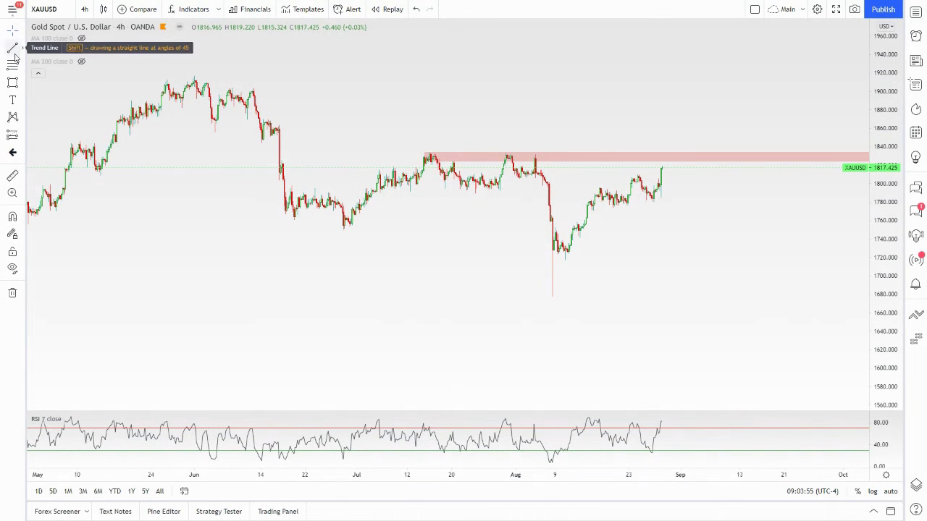
pyautogui.click(192, 84)
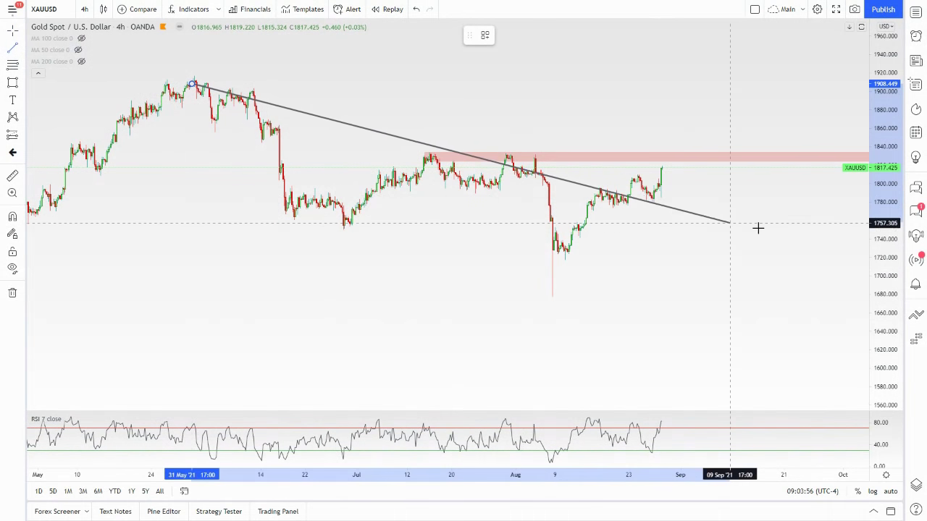
pyautogui.click(822, 216)
pyautogui.click(475, 176)
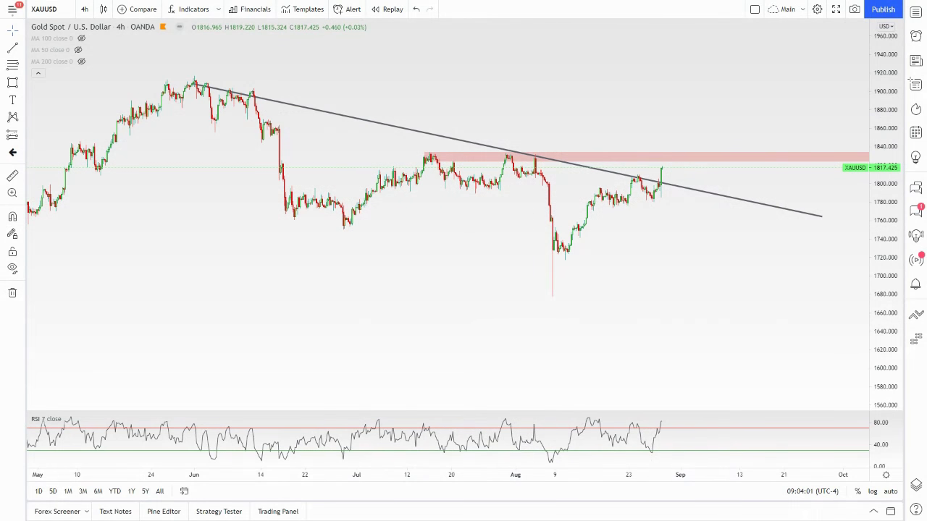
# Step: Sketch temporary marks on the August recovery, the highs along the trend line and the supply zone near current price, and clear them
pyautogui.moveTo(564, 269); pyautogui.dragTo(694, 208)
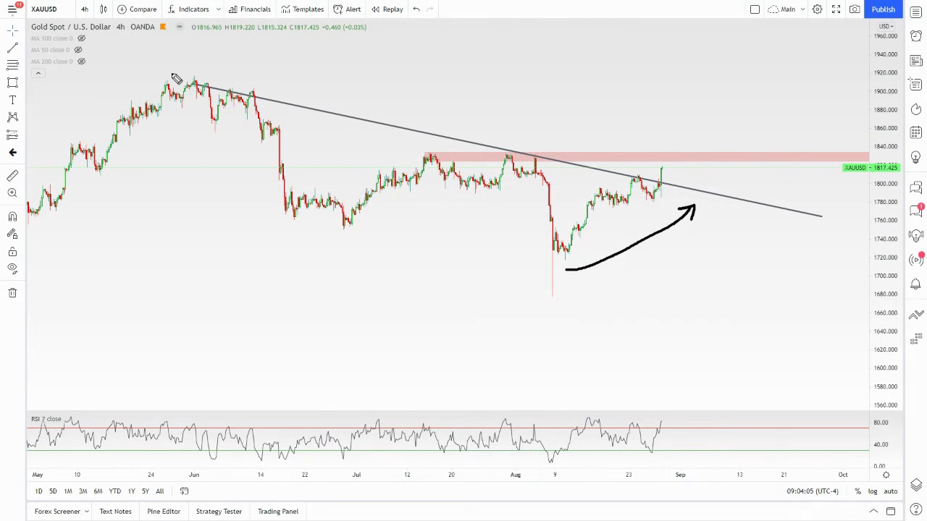
pyautogui.moveTo(163, 73); pyautogui.dragTo(283, 80)
pyautogui.moveTo(454, 128); pyautogui.dragTo(526, 138)
pyautogui.moveTo(541, 144); pyautogui.dragTo(570, 152)
pyautogui.moveTo(634, 170); pyautogui.dragTo(666, 170)
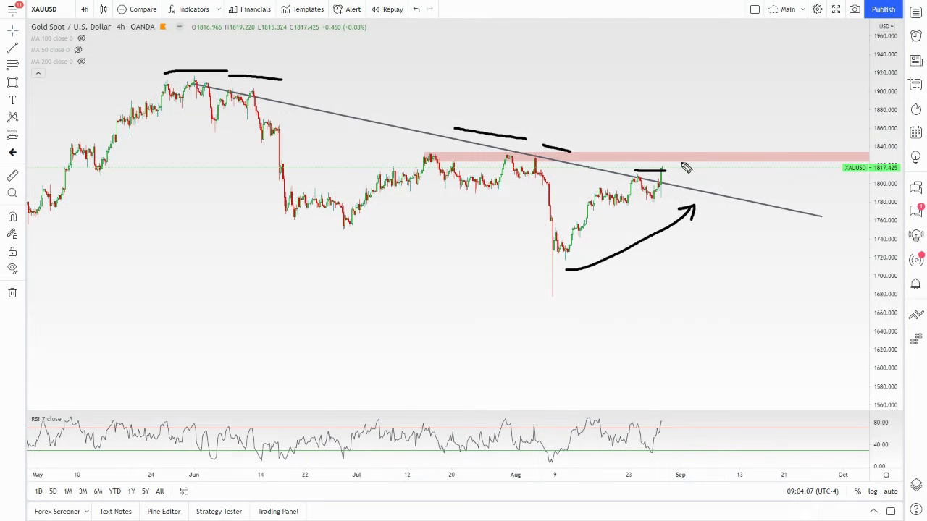
pyautogui.moveTo(688, 135)
pyautogui.mouseDown()
pyautogui.moveTo(641, 165)
pyautogui.moveTo(688, 139)
pyautogui.mouseUp()
pyautogui.moveTo(374, 160); pyautogui.dragTo(588, 154)
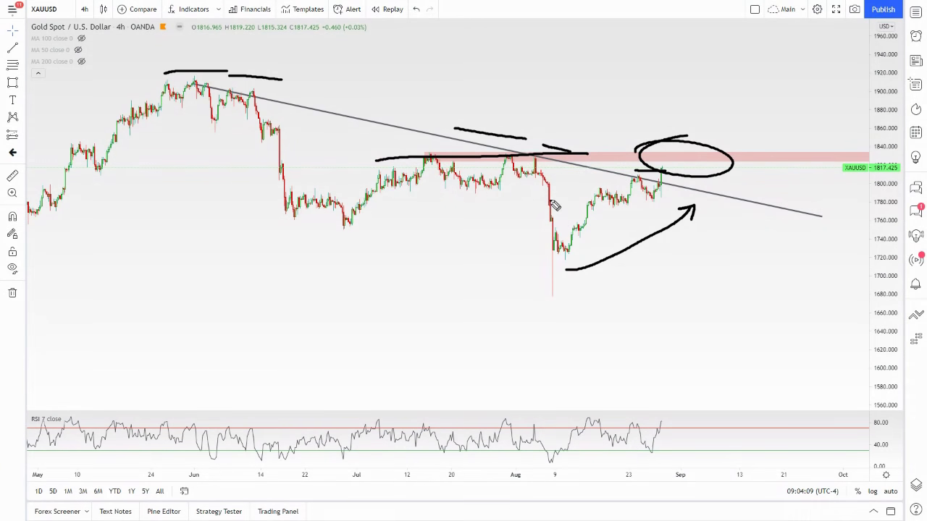
pyautogui.press('Escape')
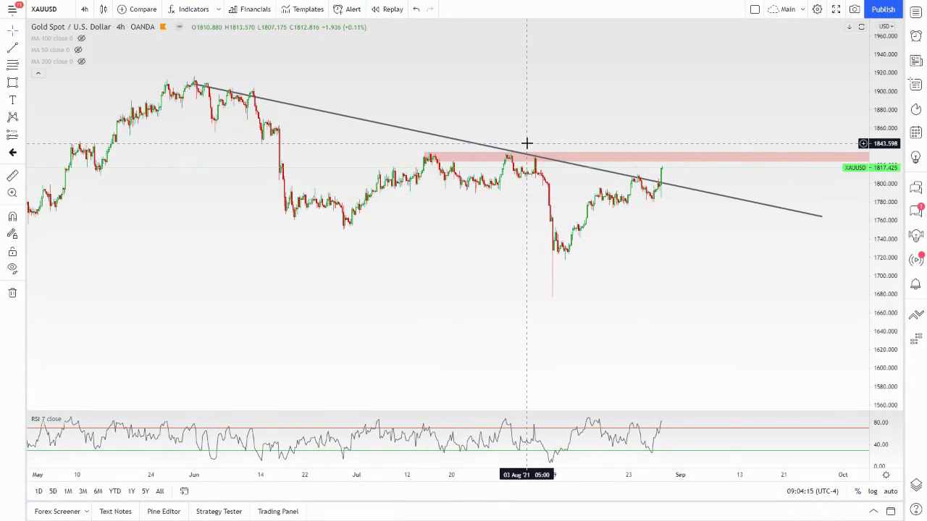
# Step: Review price around the descending trend line and delete the line from the XAUUSD chart
pyautogui.scroll(3, 527, 143)
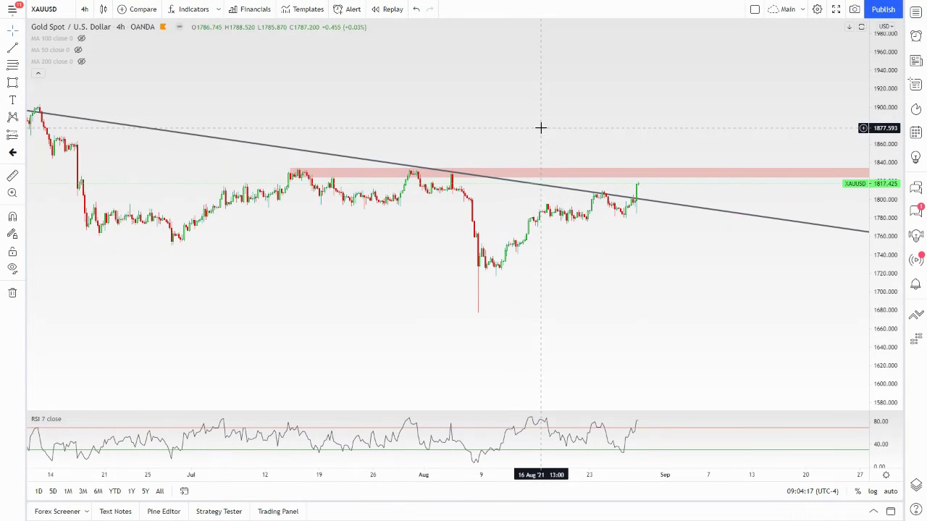
pyautogui.scroll(-3, 540, 128)
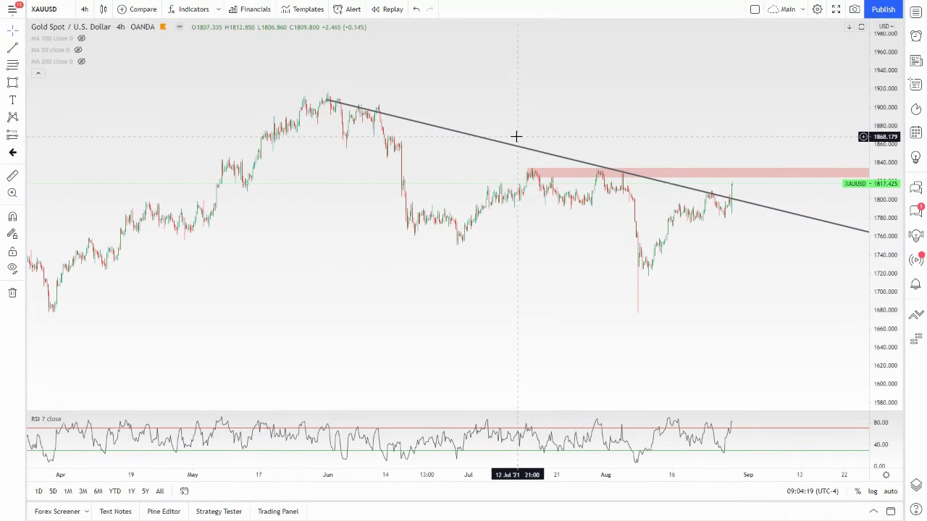
pyautogui.scroll(3, 473, 143)
pyautogui.moveTo(388, 119); pyautogui.dragTo(385, 119)
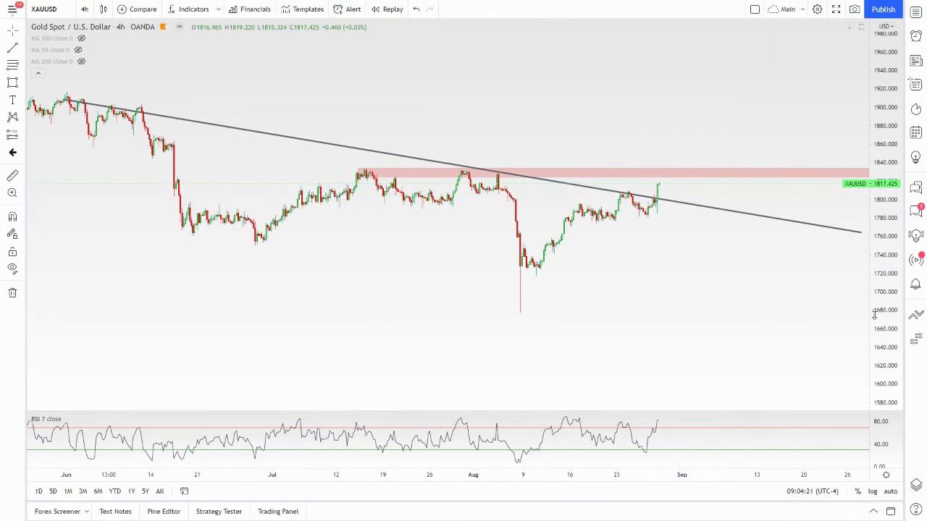
pyautogui.moveTo(874, 310); pyautogui.dragTo(871, 207)
pyautogui.scroll(4, 724, 245)
pyautogui.moveTo(576, 271); pyautogui.dragTo(543, 237)
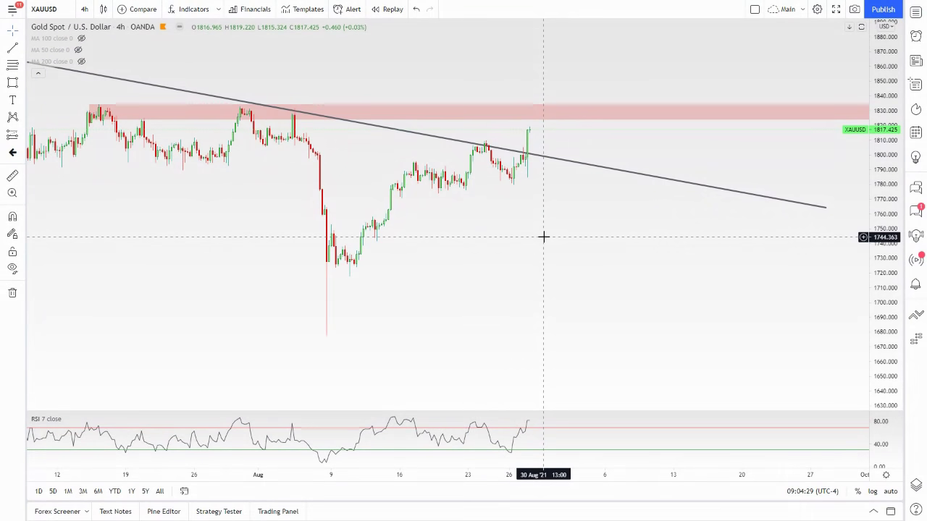
pyautogui.moveTo(544, 235); pyautogui.dragTo(574, 252)
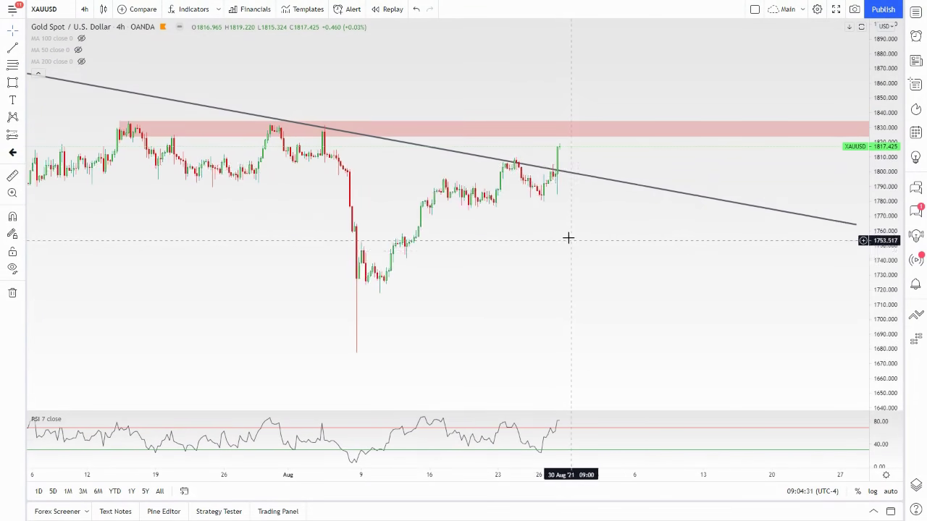
pyautogui.click(473, 158)
pyautogui.press('Delete')
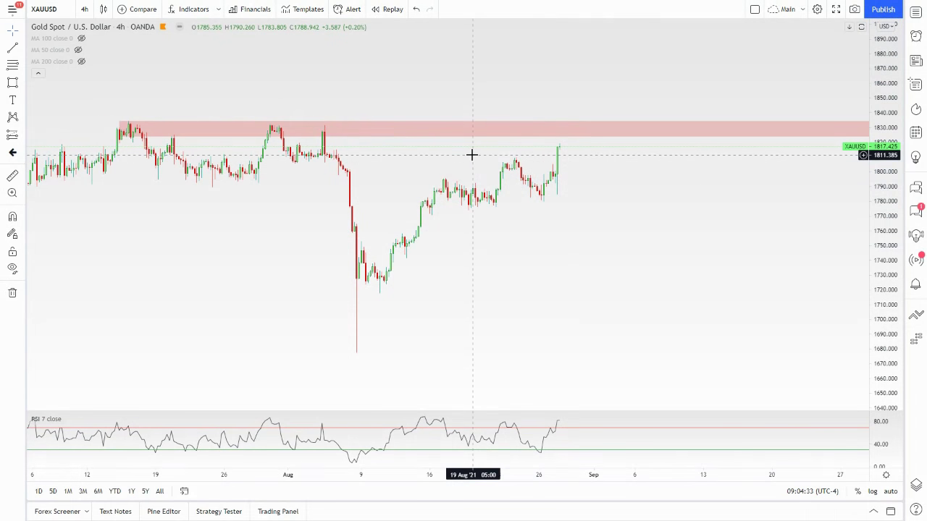
# Step: Sketch a temporary rejection path from the supply zone to about 1750, replace it with a breakout-and-retest path to about 1900, and clear it
pyautogui.scroll(-3, 472, 155)
pyautogui.moveTo(442, 225); pyautogui.dragTo(420, 234)
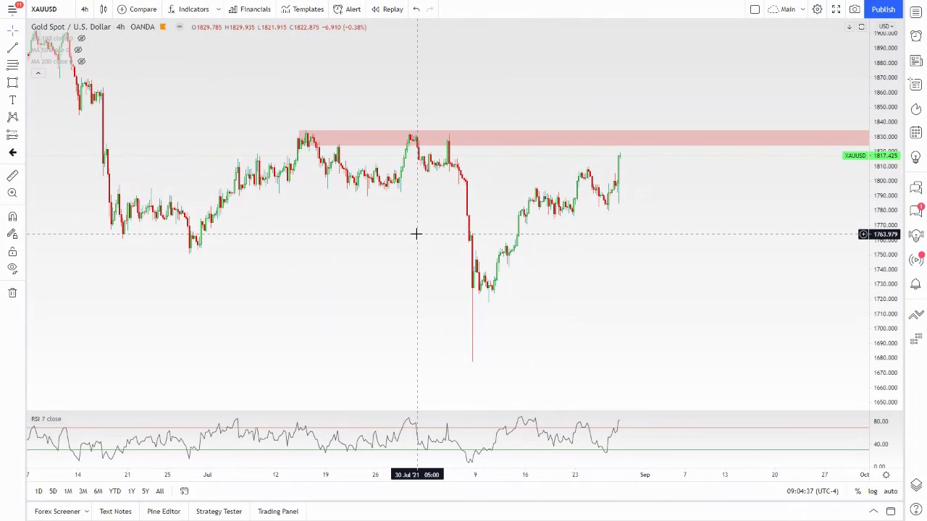
pyautogui.moveTo(416, 233); pyautogui.dragTo(473, 261)
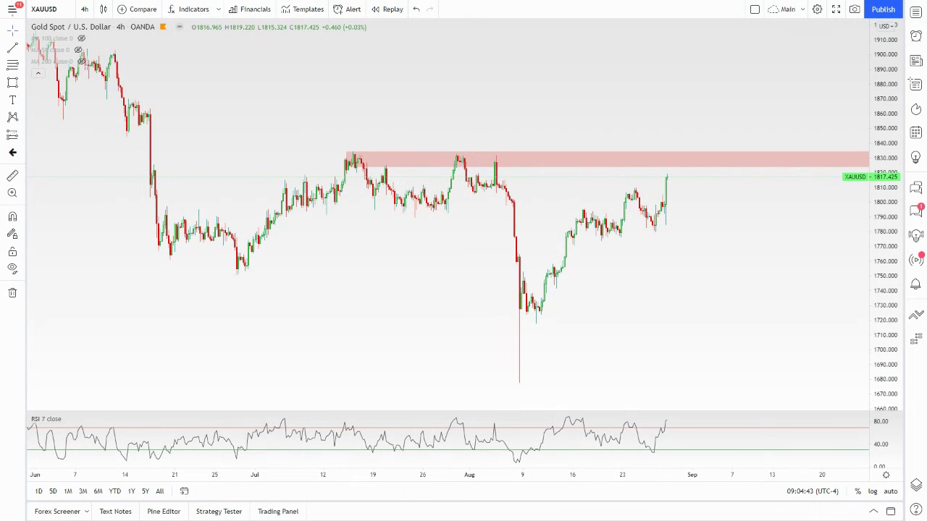
pyautogui.moveTo(670, 172); pyautogui.dragTo(766, 270)
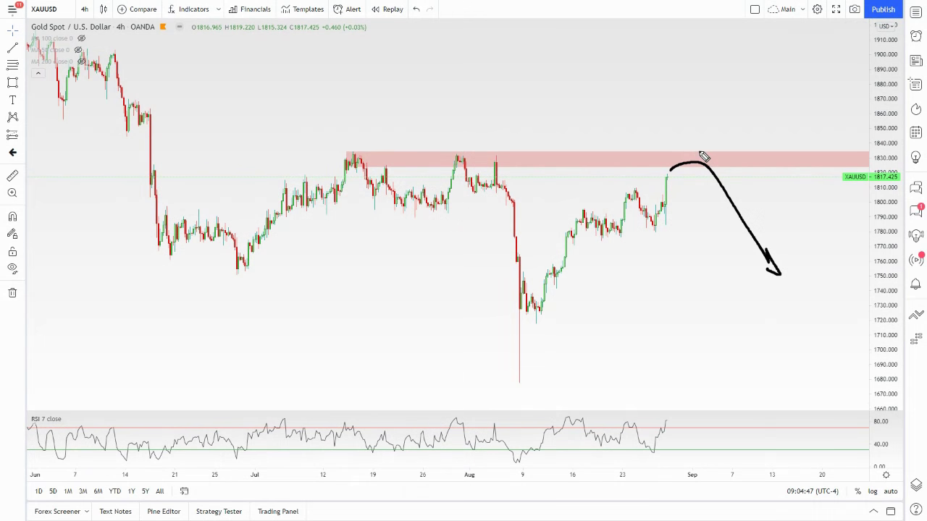
pyautogui.hotkey('ctrl', 'z')
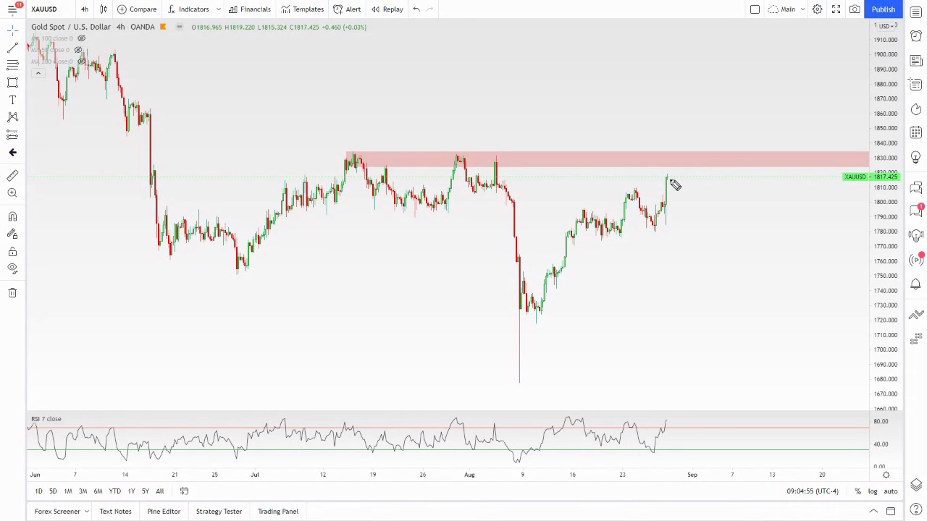
pyautogui.moveTo(672, 177)
pyautogui.mouseDown()
pyautogui.moveTo(683, 163)
pyautogui.moveTo(736, 147)
pyautogui.moveTo(748, 161)
pyautogui.moveTo(813, 69)
pyautogui.moveTo(824, 76)
pyautogui.mouseUp()
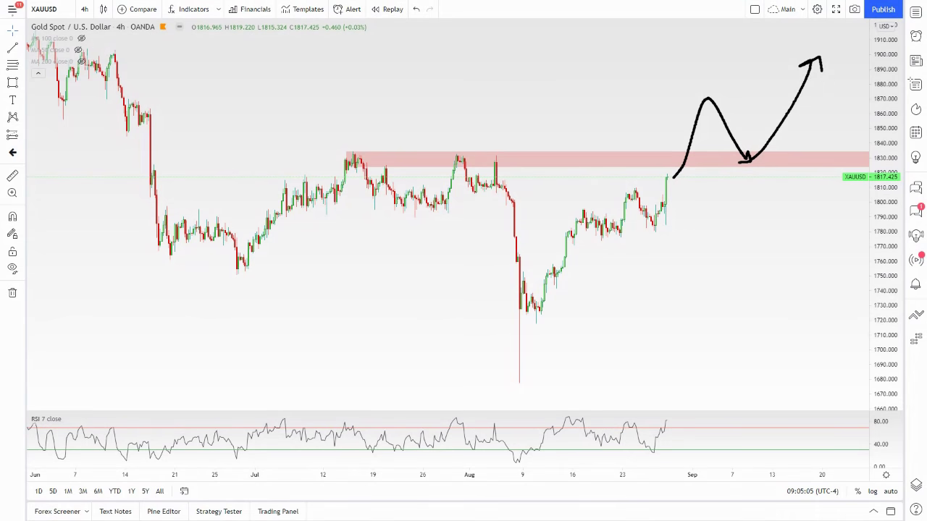
pyautogui.press('Escape')
# Step: Examine the XAUUSD price action since June and the late-August rise toward the supply zone
pyautogui.moveTo(608, 64)
pyautogui.mouseDown()
pyautogui.moveTo(587, 65)
pyautogui.moveTo(590, 73)
pyautogui.mouseUp()
pyautogui.scroll(-4, 683, 110)
pyautogui.moveTo(656, 80); pyautogui.dragTo(593, 51)
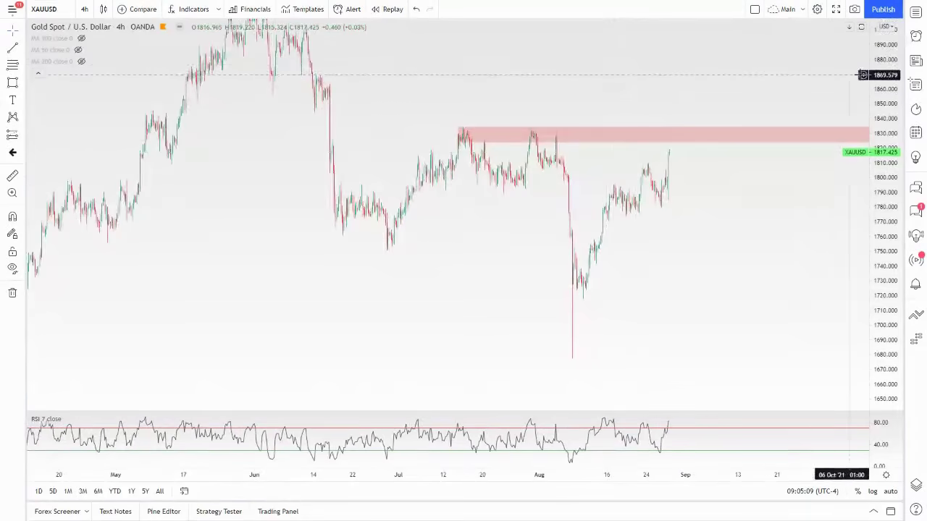
pyautogui.moveTo(881, 85); pyautogui.dragTo(882, 99)
pyautogui.scroll(3, 602, 126)
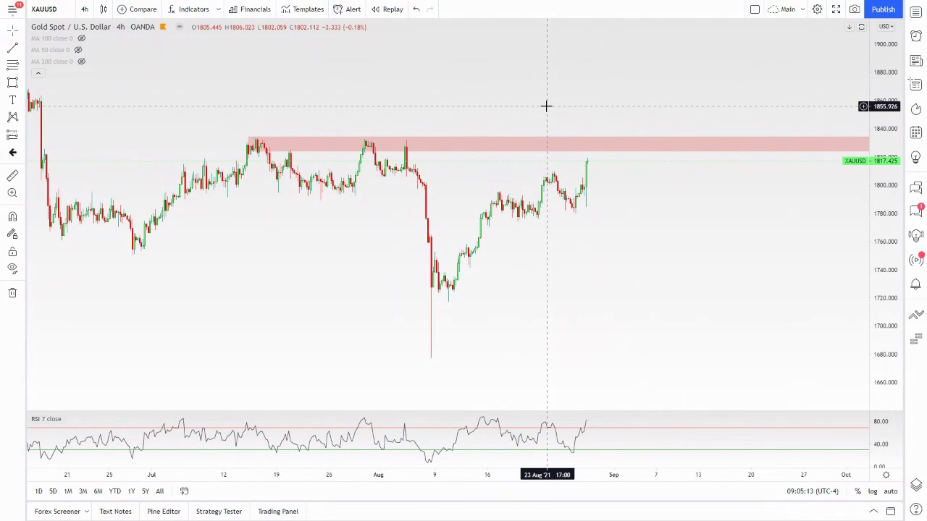
pyautogui.moveTo(552, 106); pyautogui.dragTo(589, 113)
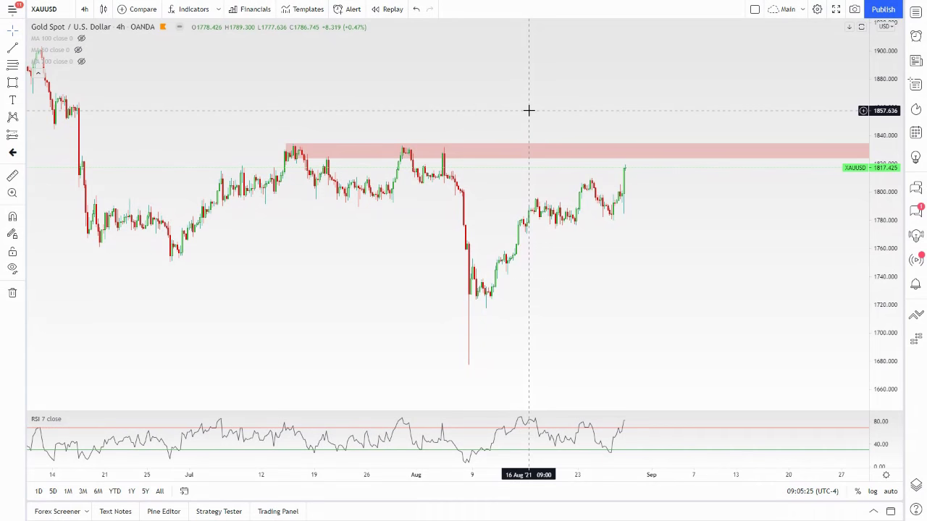
pyautogui.moveTo(529, 110); pyautogui.dragTo(550, 113)
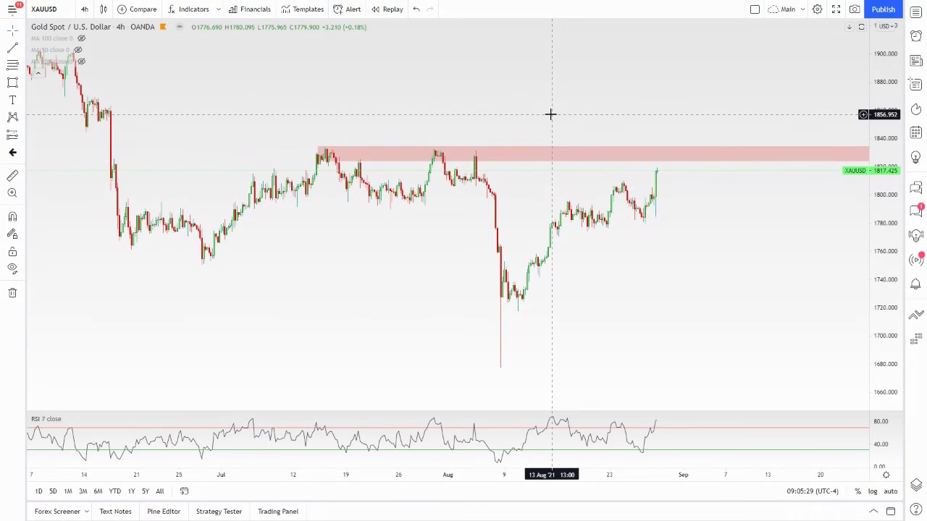